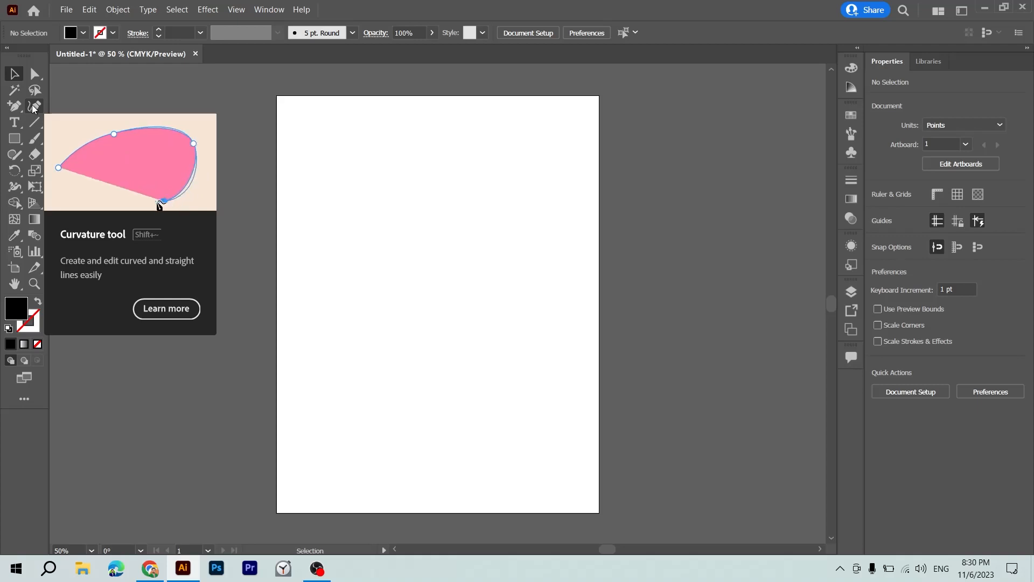
# Draw an open winding path with the Curvature tool from the artboard's upper middle down to its lower right.
pyautogui.press('a')
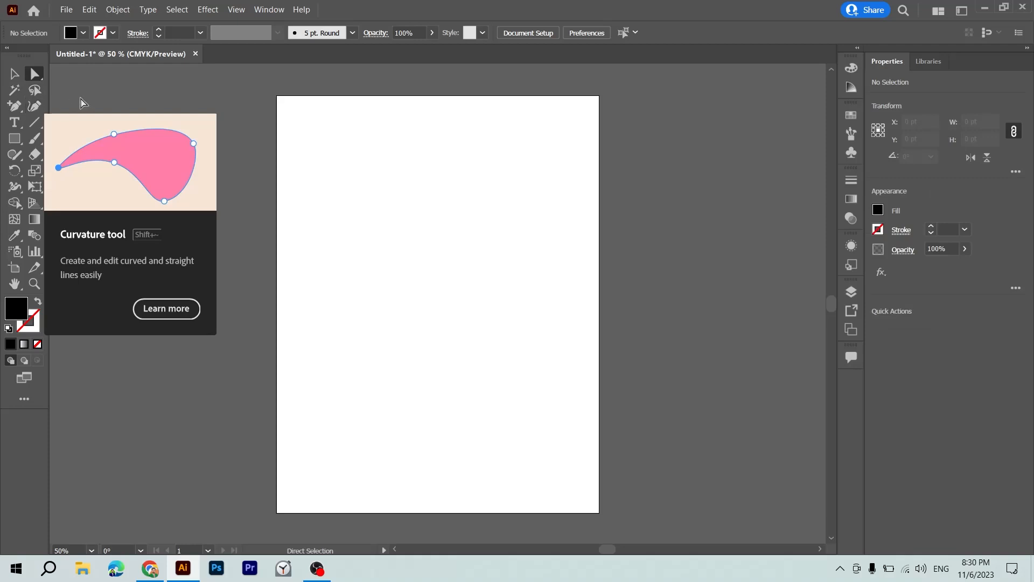
pyautogui.click(38, 110)
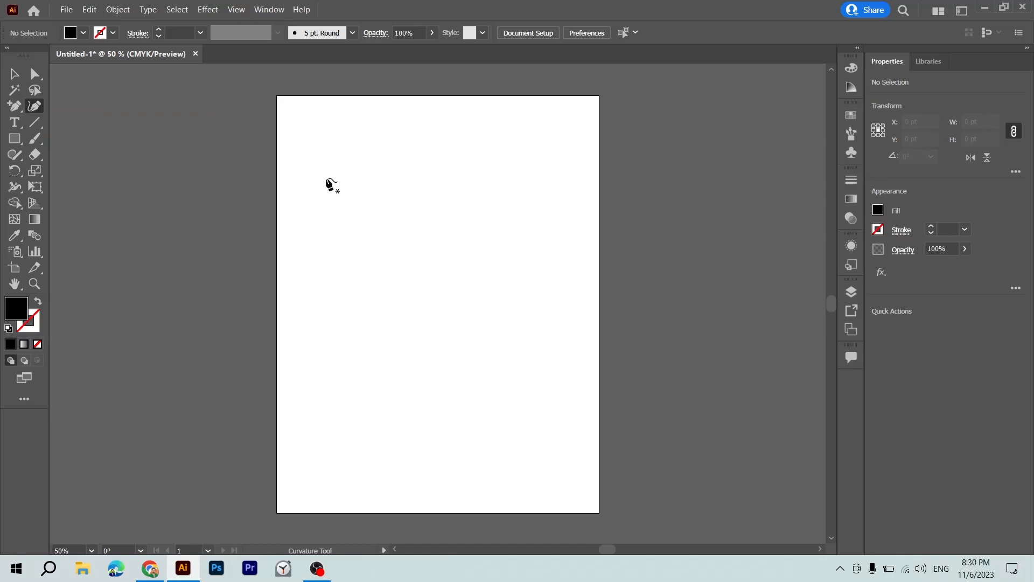
pyautogui.click(393, 171)
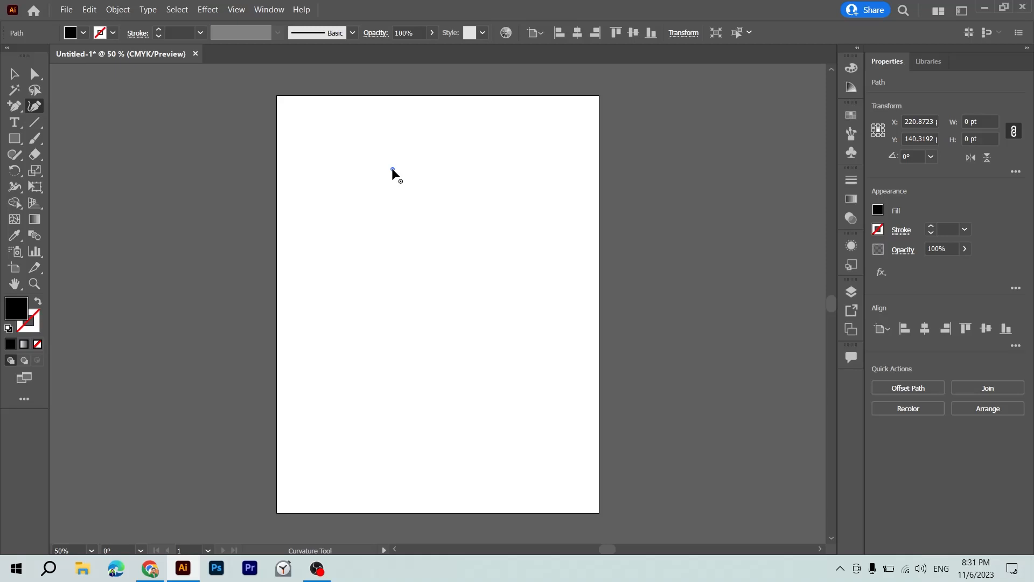
pyautogui.click(449, 178)
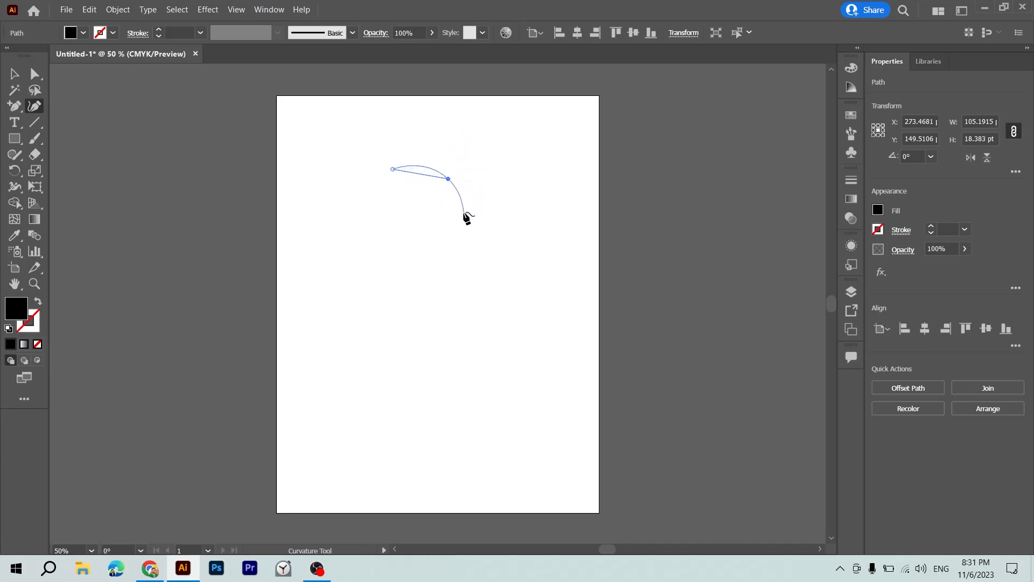
pyautogui.click(437, 203)
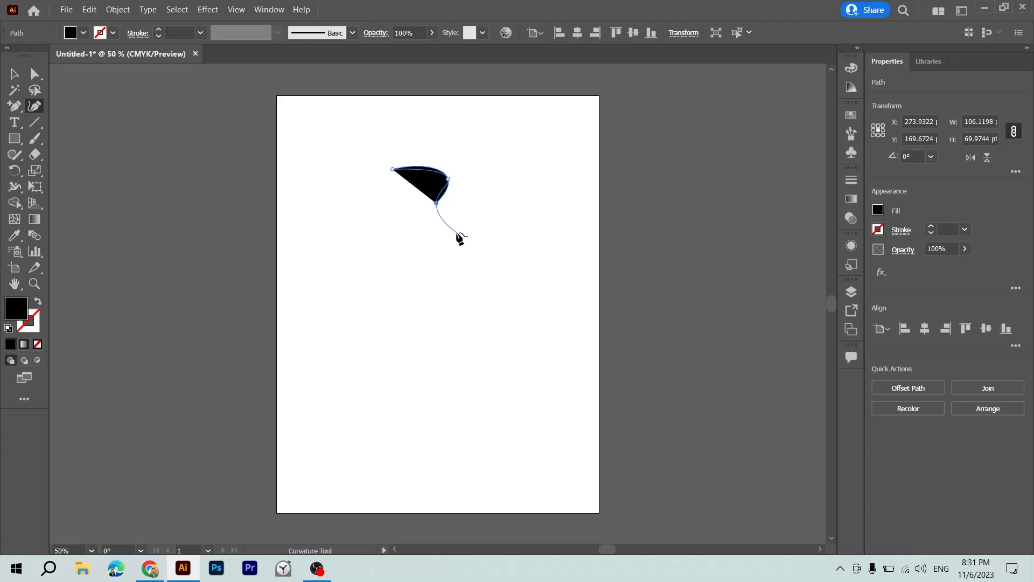
pyautogui.click(449, 221)
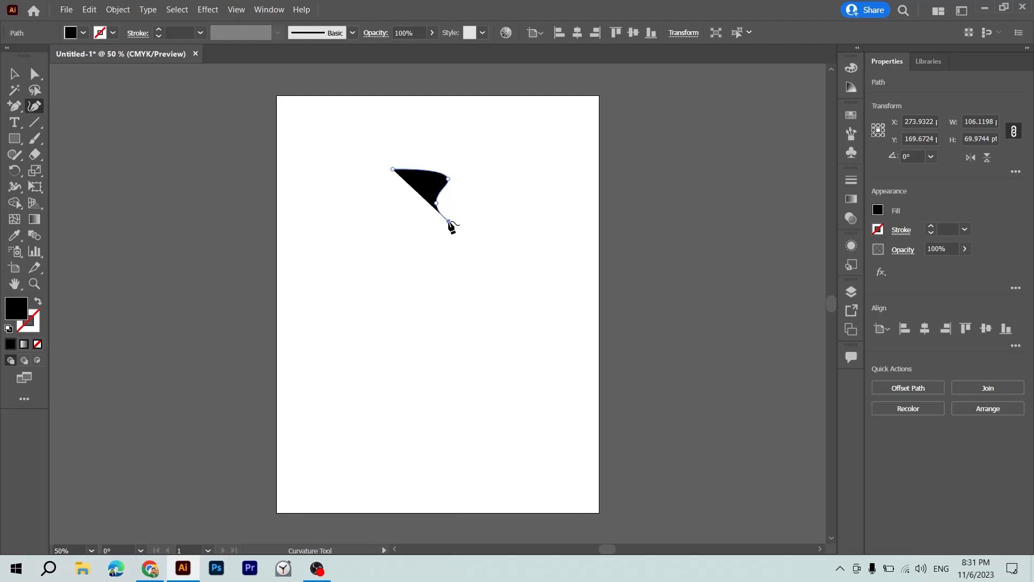
pyautogui.click(416, 253)
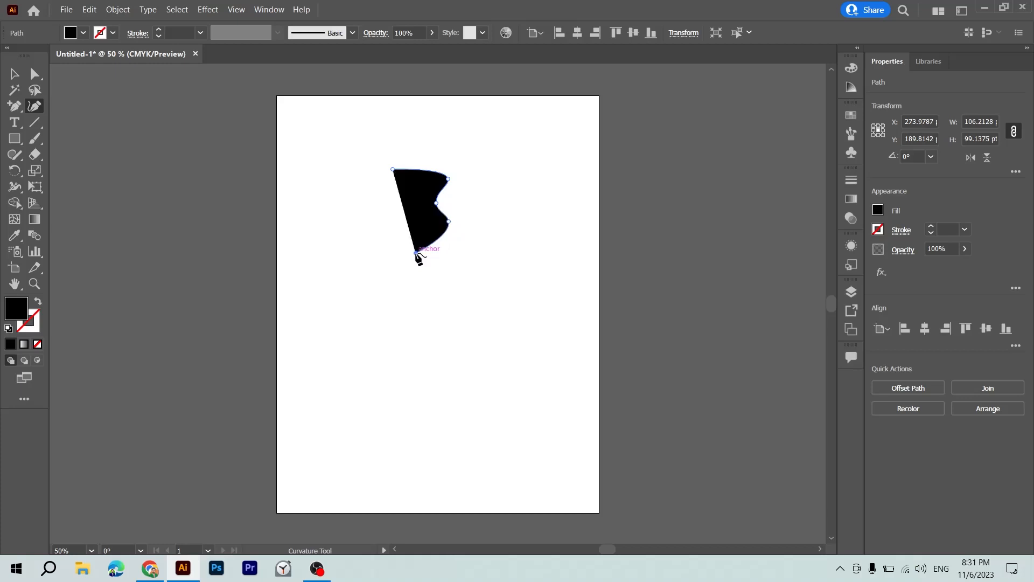
pyautogui.click(425, 300)
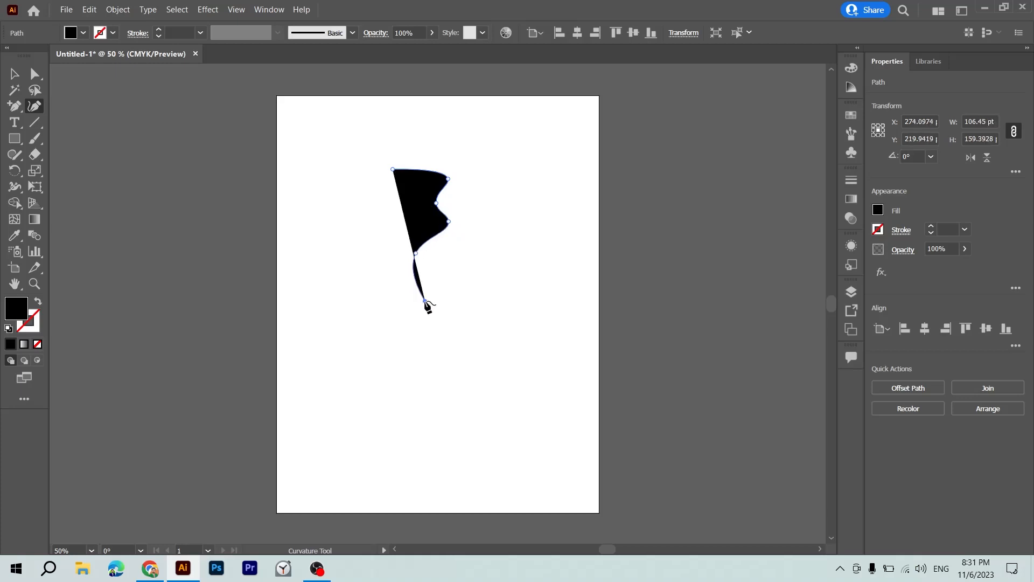
pyautogui.click(464, 267)
pyautogui.click(518, 275)
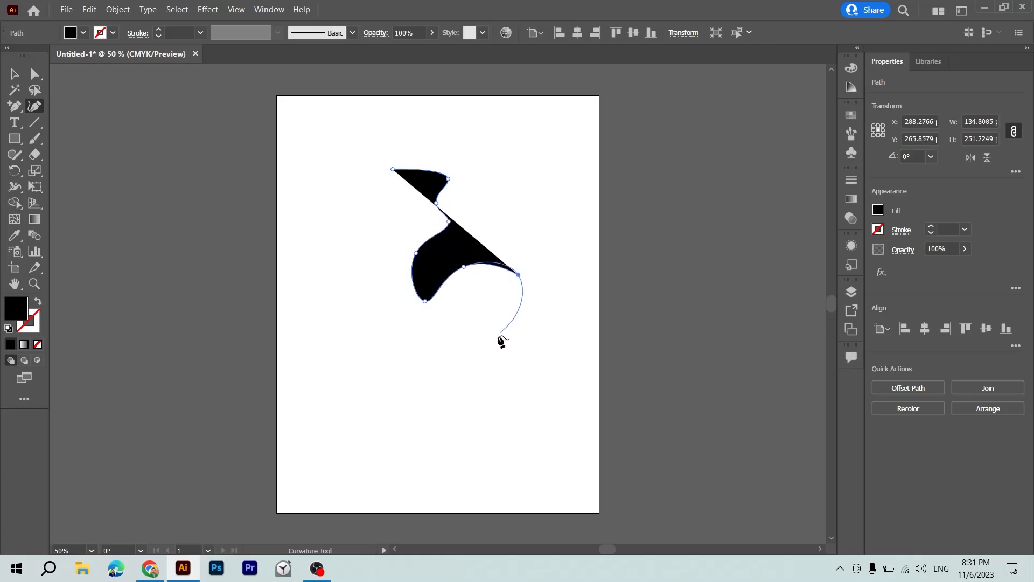
pyautogui.click(485, 349)
pyautogui.click(418, 350)
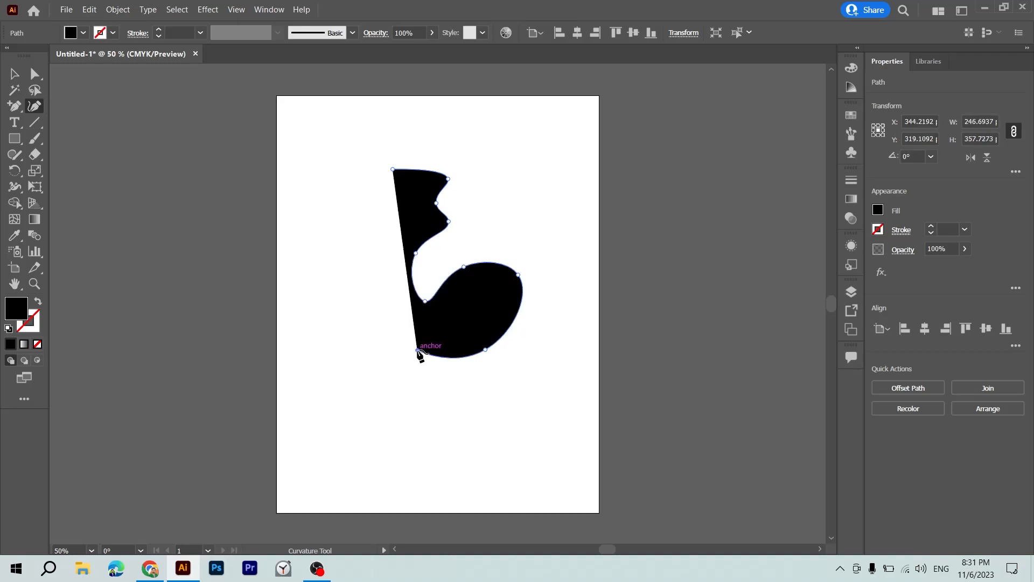
pyautogui.click(397, 406)
pyautogui.click(463, 411)
pyautogui.click(482, 450)
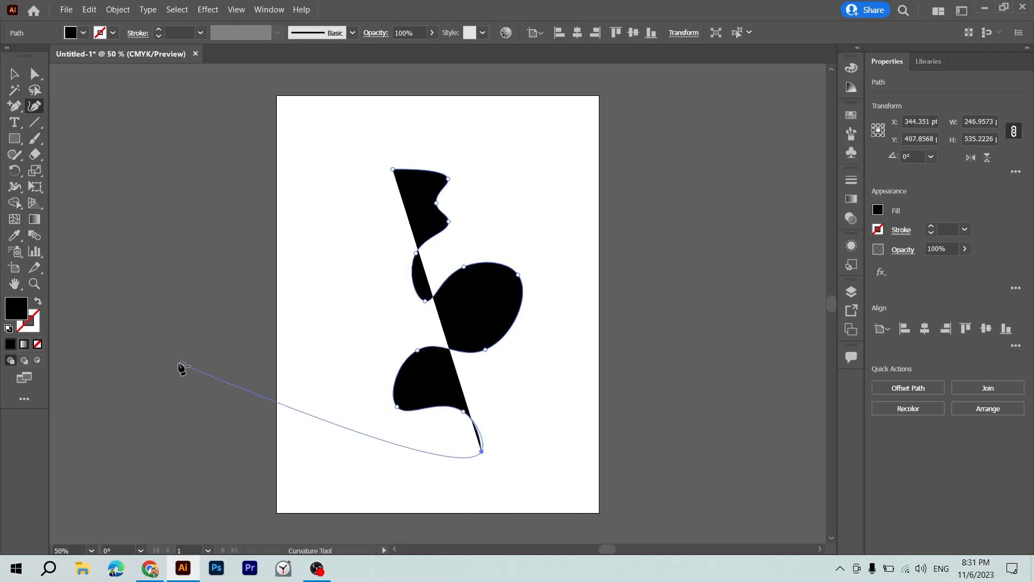
# Remove the path's fill and continue the curve across the artboard's lower part, adding a lobe near the lower-left corner.
pyautogui.click(37, 344)
pyautogui.click(410, 470)
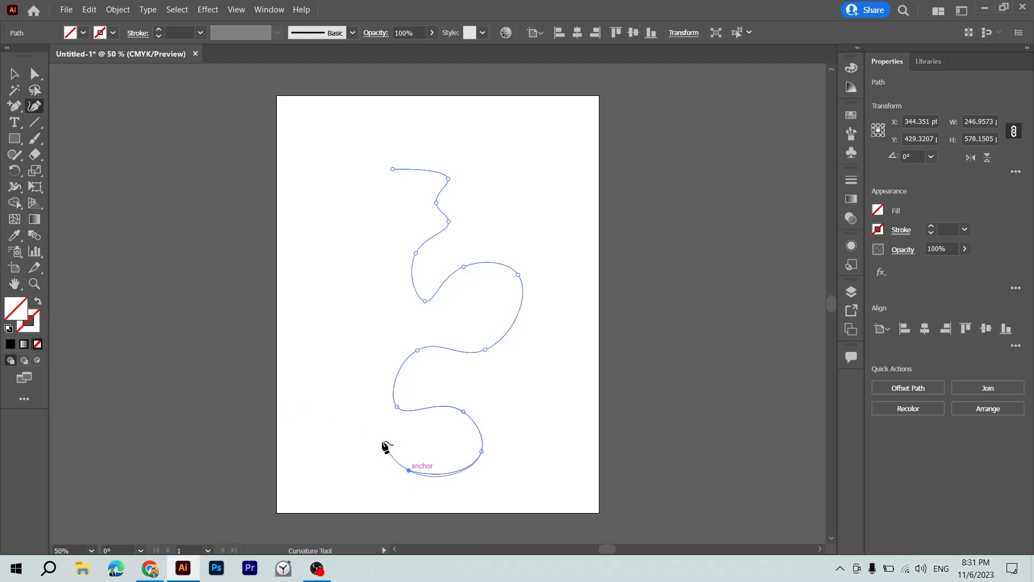
pyautogui.click(379, 434)
pyautogui.click(350, 465)
pyautogui.click(306, 476)
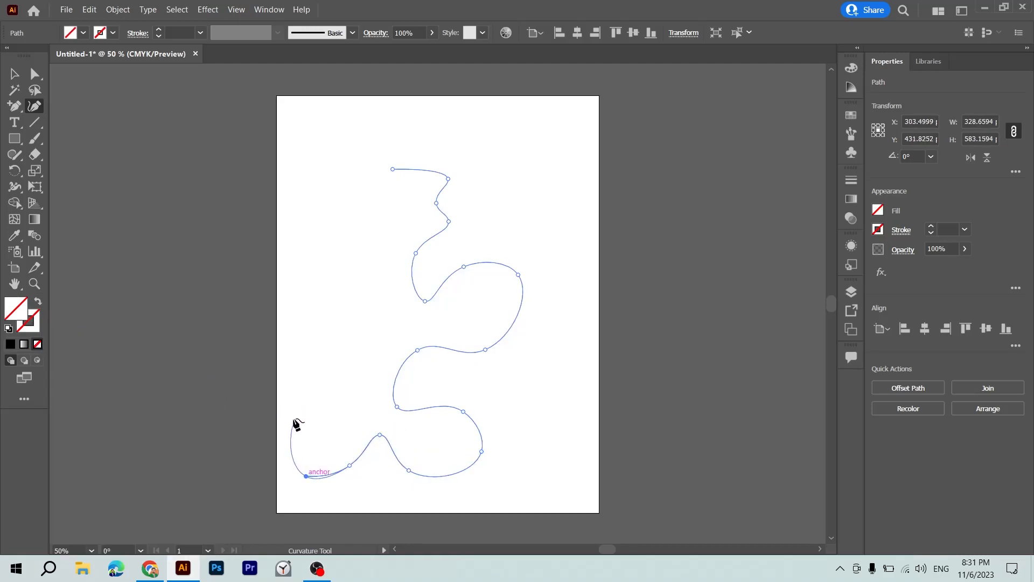
pyautogui.click(294, 415)
pyautogui.click(357, 403)
pyautogui.click(376, 360)
pyautogui.click(327, 345)
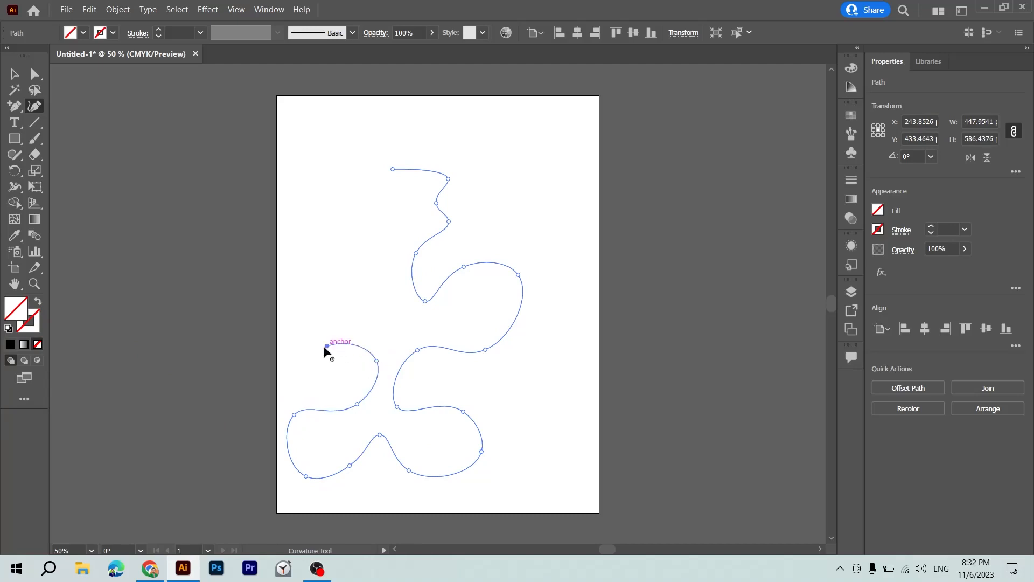
# Extend the curve up the artboard's left side with alternating rounded lobes, reaching the area above the middle.
pyautogui.click(305, 378)
pyautogui.click(289, 309)
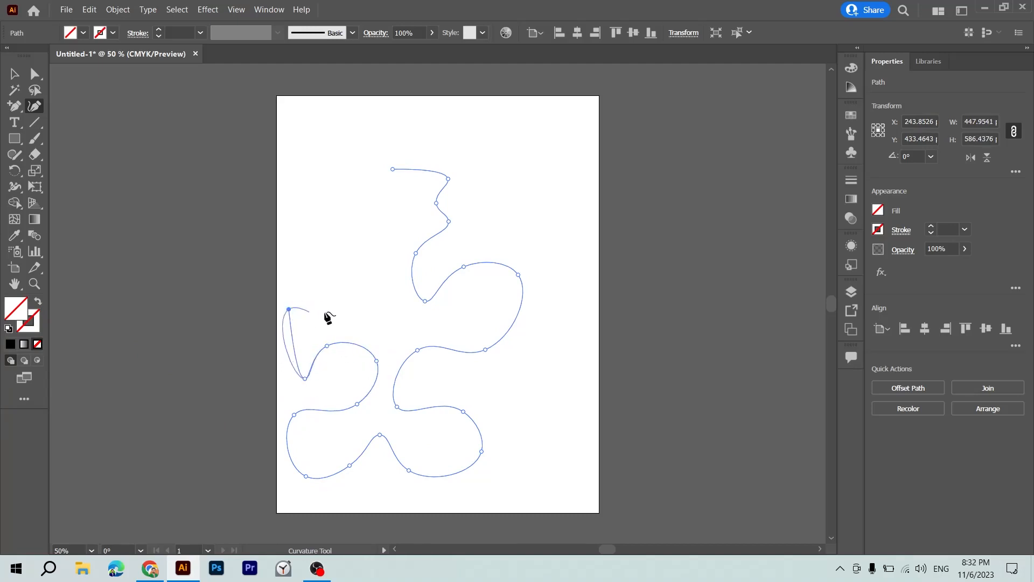
pyautogui.click(332, 311)
pyautogui.click(362, 321)
pyautogui.click(399, 311)
pyautogui.click(363, 274)
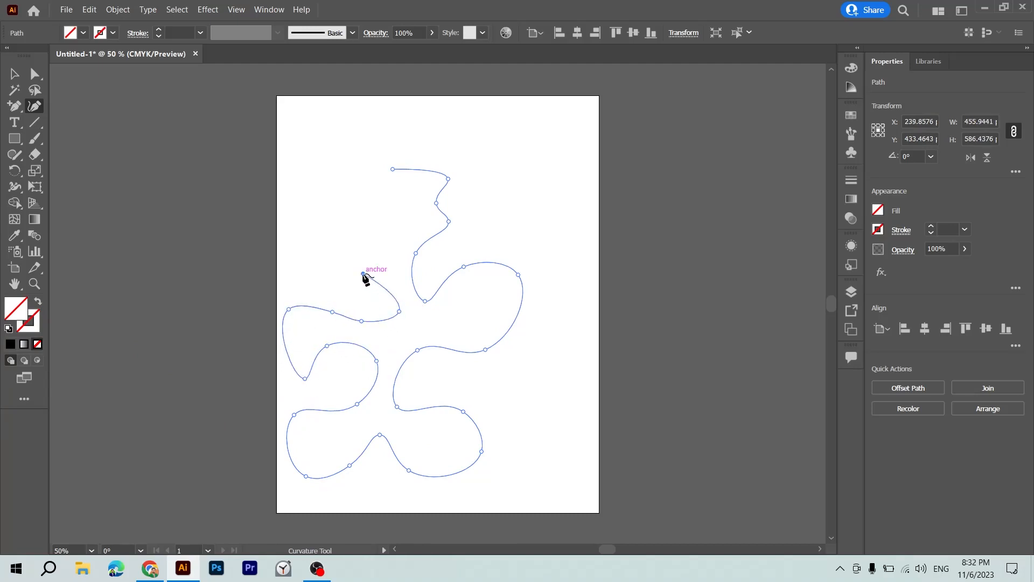
pyautogui.click(347, 291)
pyautogui.click(285, 285)
pyautogui.click(278, 236)
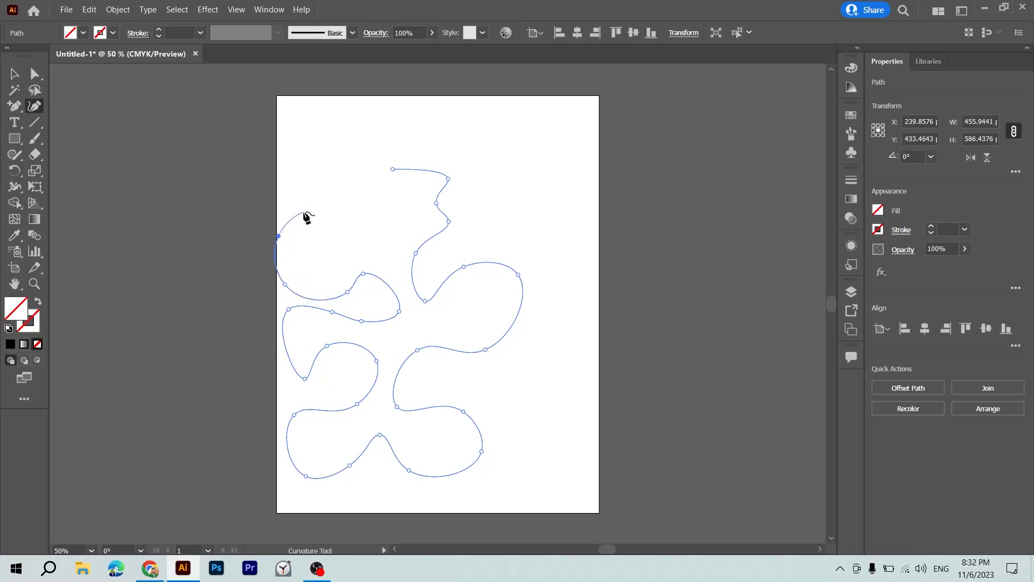
pyautogui.click(304, 212)
pyautogui.click(340, 211)
pyautogui.click(364, 237)
pyautogui.click(386, 247)
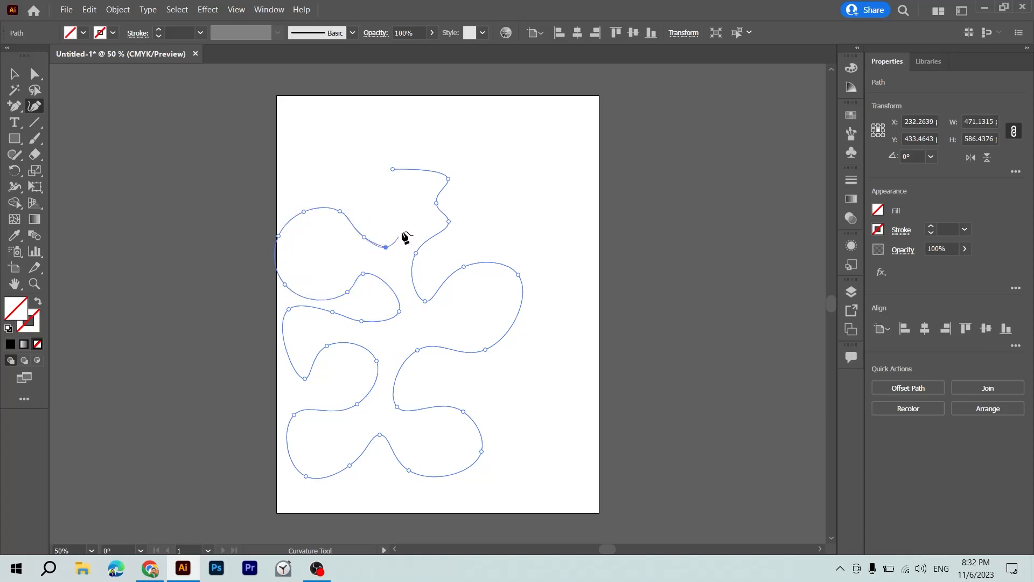
# Continue the curve with small lobes through the artboard's upper left and top, and close the path at its starting point.
pyautogui.click(404, 228)
pyautogui.click(375, 202)
pyautogui.click(325, 197)
pyautogui.click(304, 148)
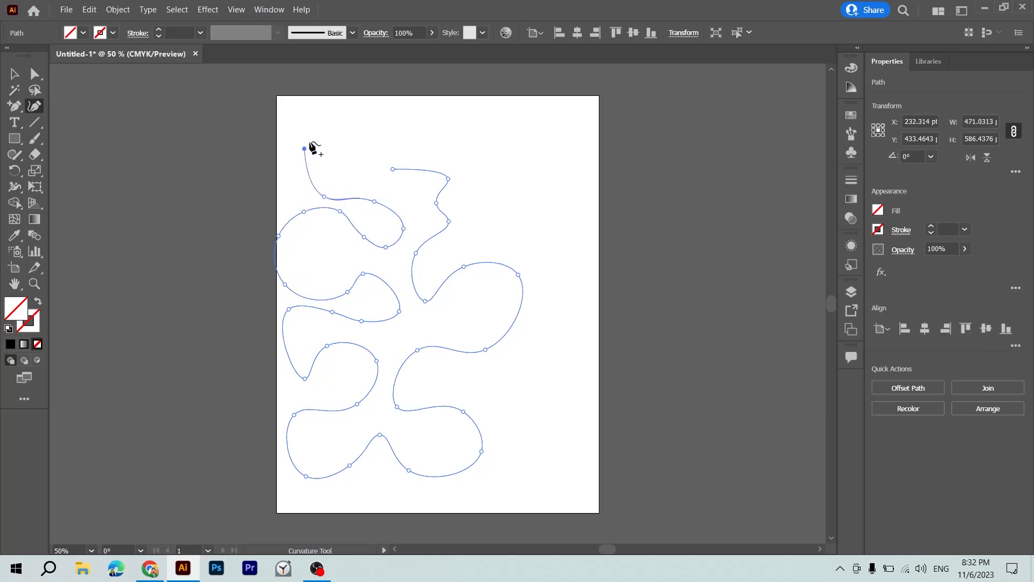
pyautogui.click(340, 130)
pyautogui.click(346, 162)
pyautogui.click(374, 158)
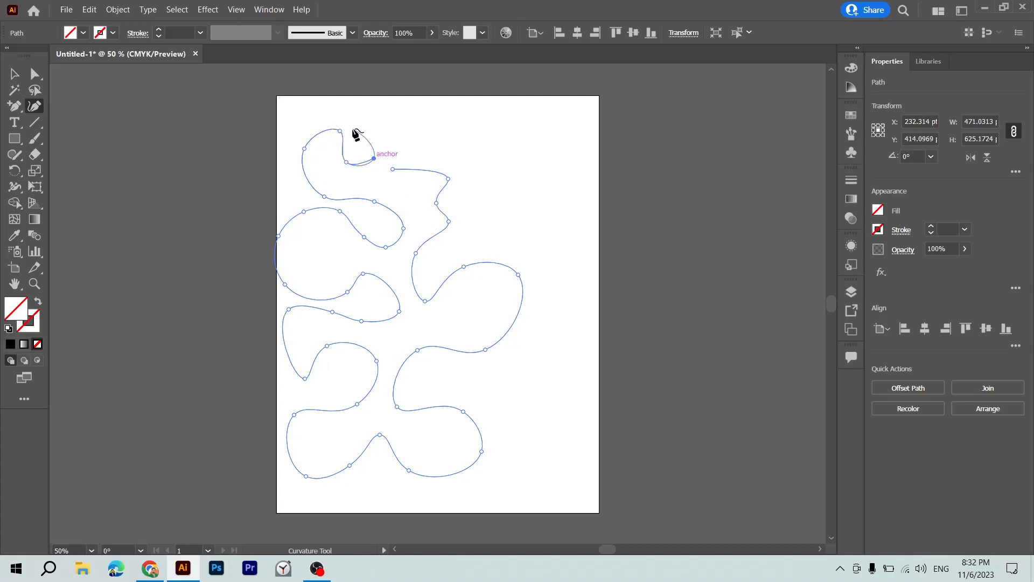
pyautogui.click(327, 107)
pyautogui.click(352, 83)
pyautogui.click(384, 111)
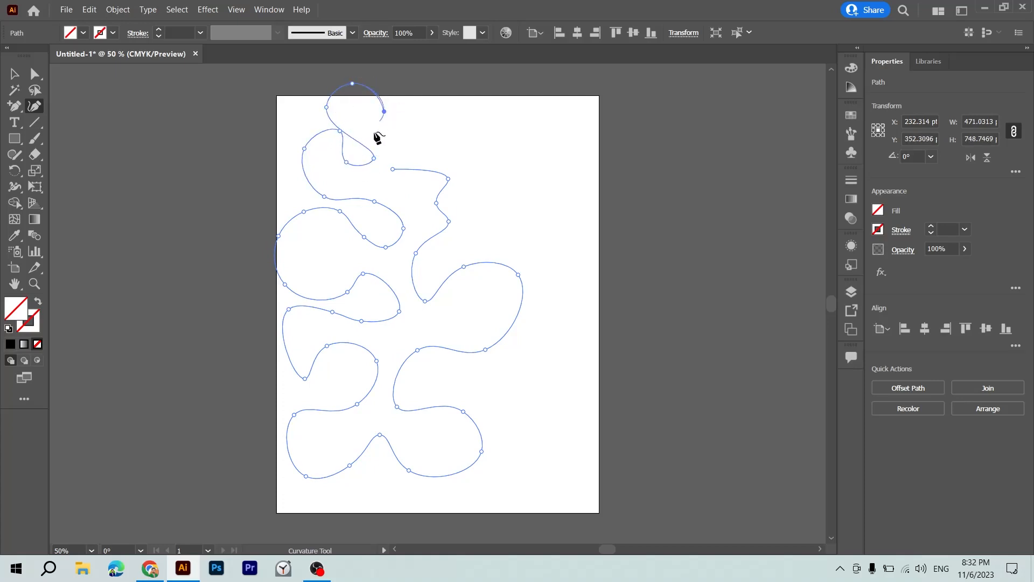
pyautogui.click(373, 136)
pyautogui.click(401, 133)
pyautogui.click(415, 109)
pyautogui.click(437, 127)
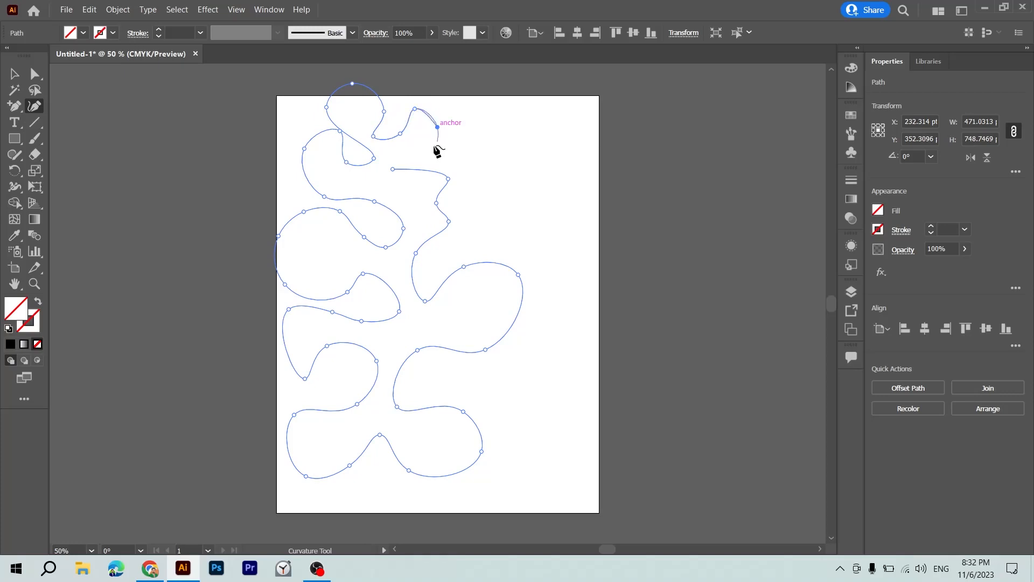
pyautogui.click(420, 146)
pyautogui.click(388, 152)
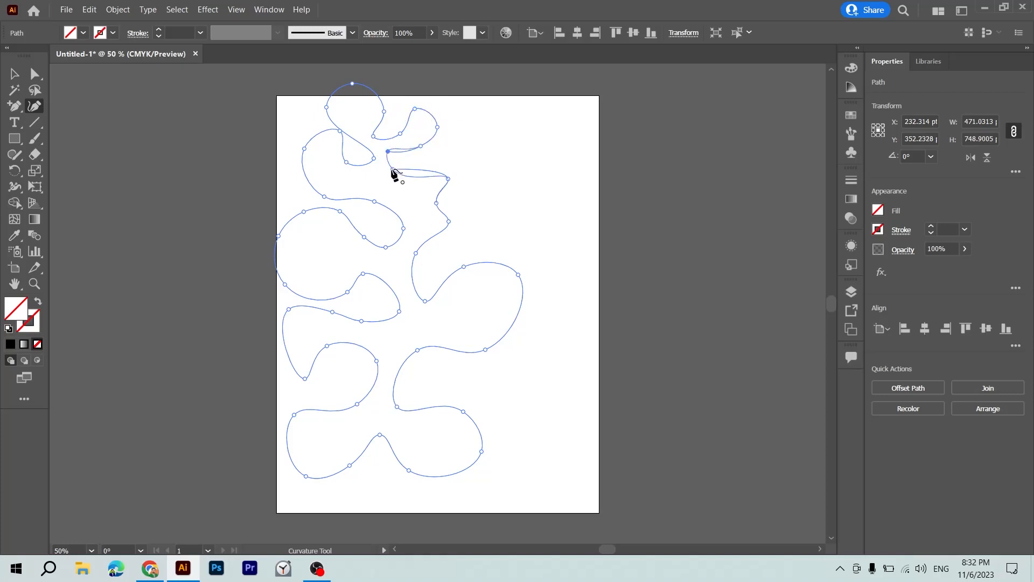
pyautogui.click(392, 170)
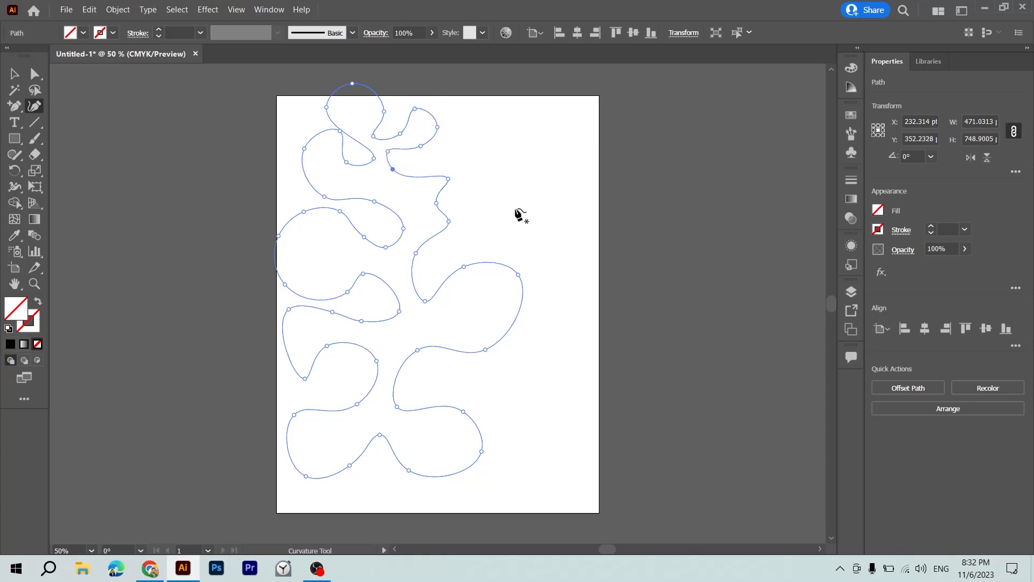
# Move the closed curved shape across the artboard's right edge and fill it with blue 0074D3.
pyautogui.press('v')
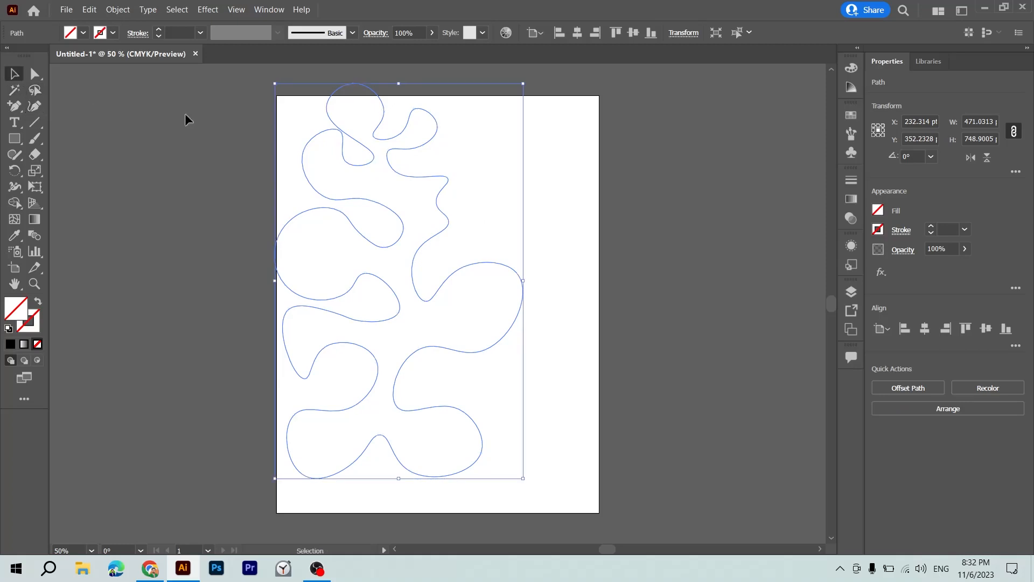
pyautogui.click(451, 166)
pyautogui.moveTo(432, 177); pyautogui.dragTo(698, 193)
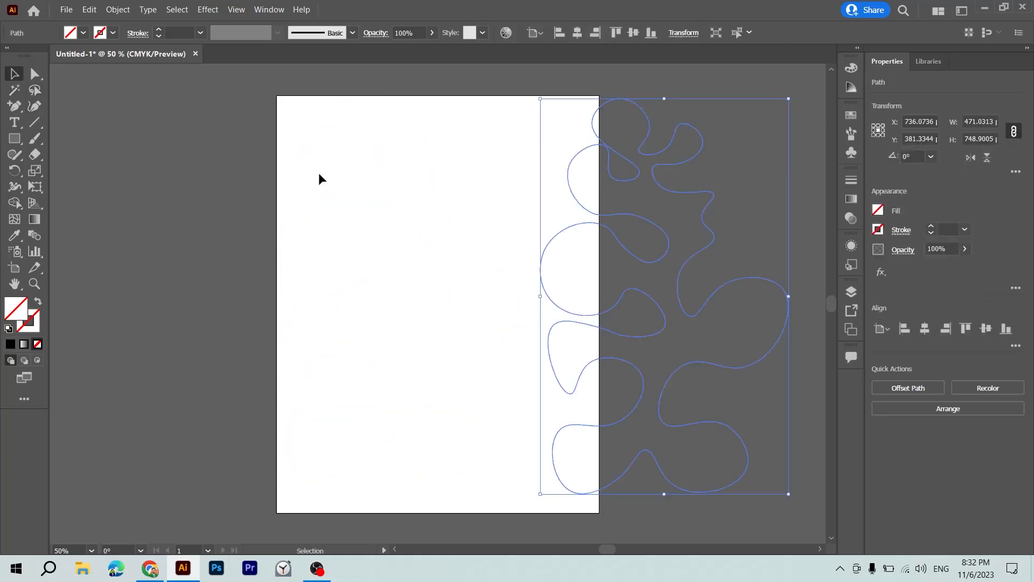
pyautogui.doubleClick(17, 310)
pyautogui.moveTo(488, 224); pyautogui.dragTo(511, 222)
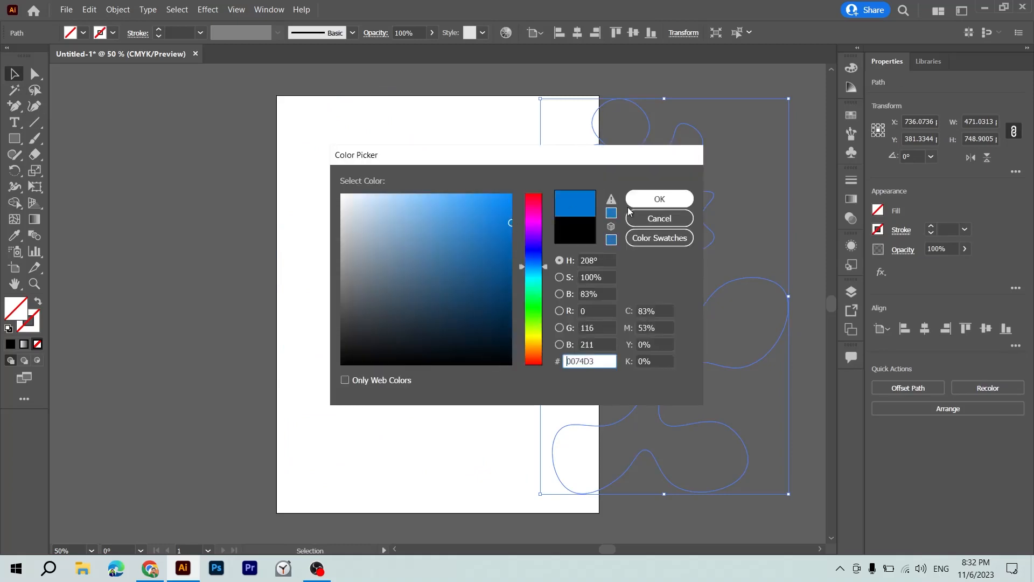
pyautogui.click(630, 205)
# Scale the blue shape down to about 329 by 524 pt and delete it.
pyautogui.moveTo(637, 212); pyautogui.dragTo(409, 215)
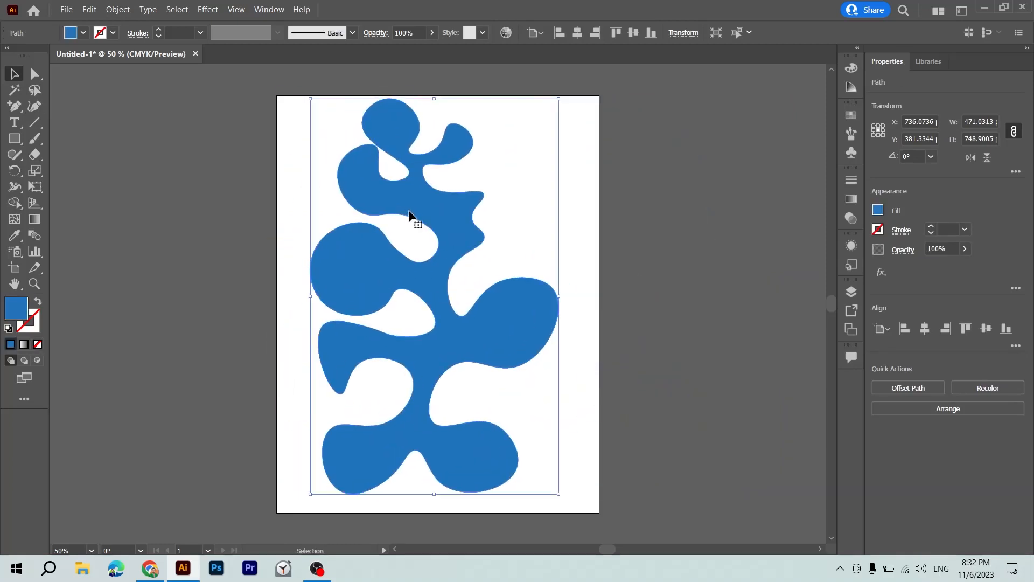
pyautogui.moveTo(558, 99); pyautogui.dragTo(481, 191)
pyautogui.moveTo(429, 300); pyautogui.dragTo(134, 254)
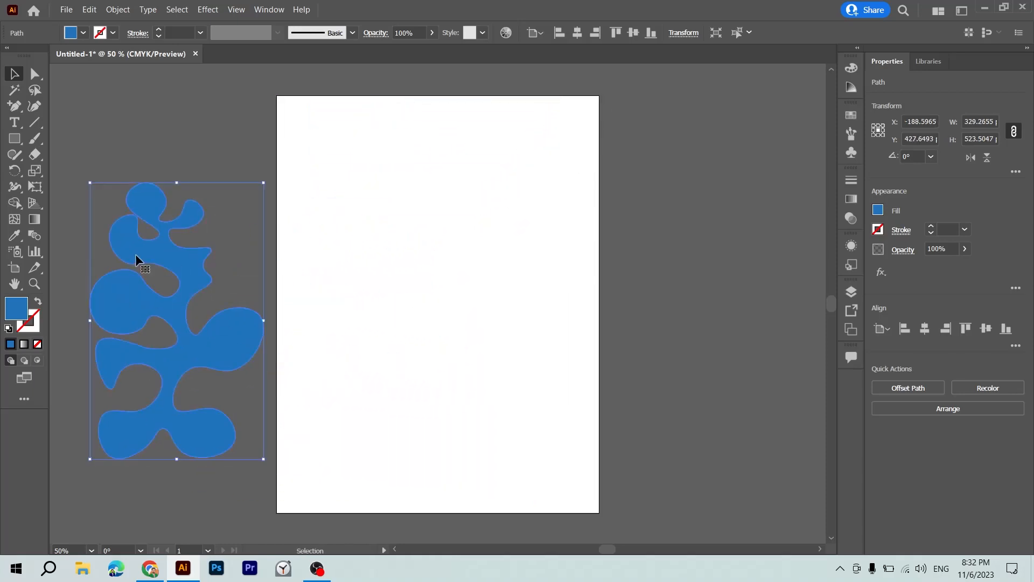
pyautogui.press('Delete')
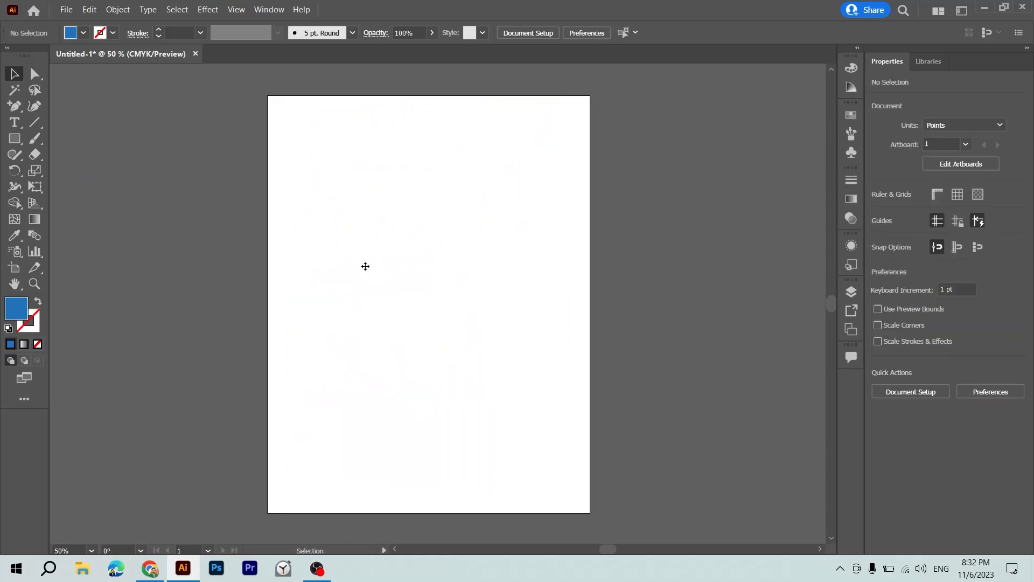
# Place Redraw Image.png from the Desktop folder onto the artboard at its original size.
pyautogui.hotkey('ctrl', '=')
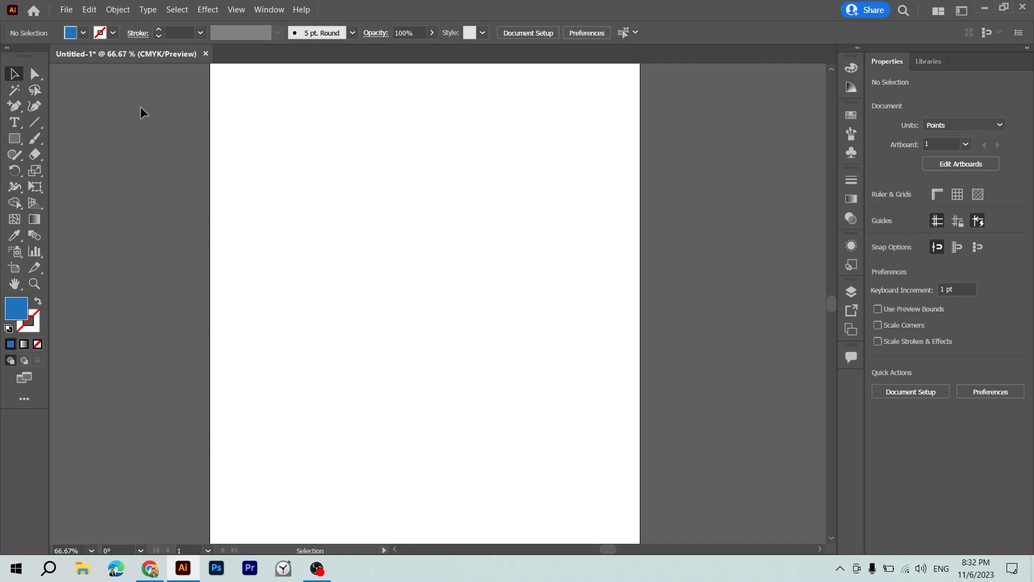
pyautogui.click(66, 10)
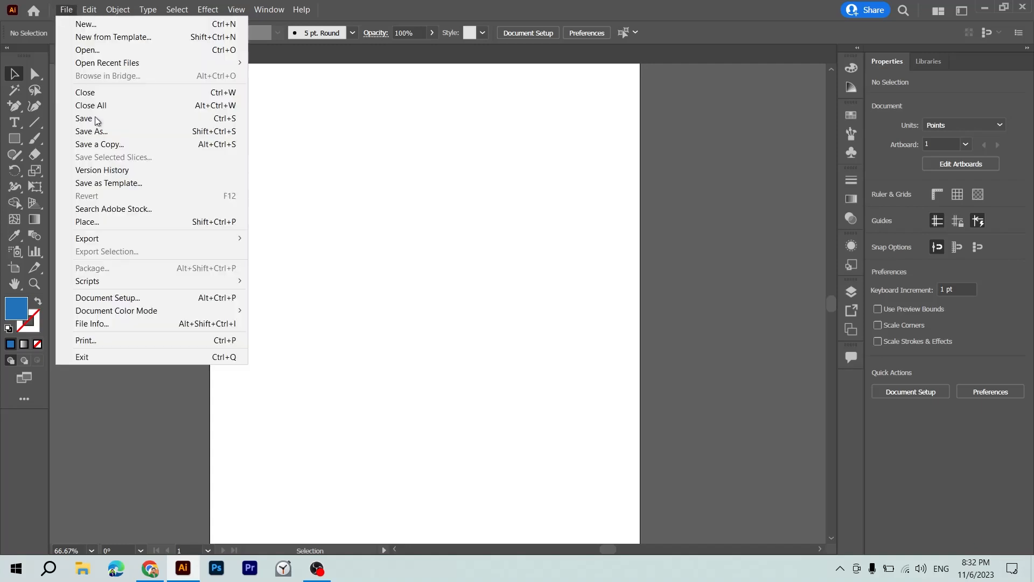
pyautogui.click(121, 222)
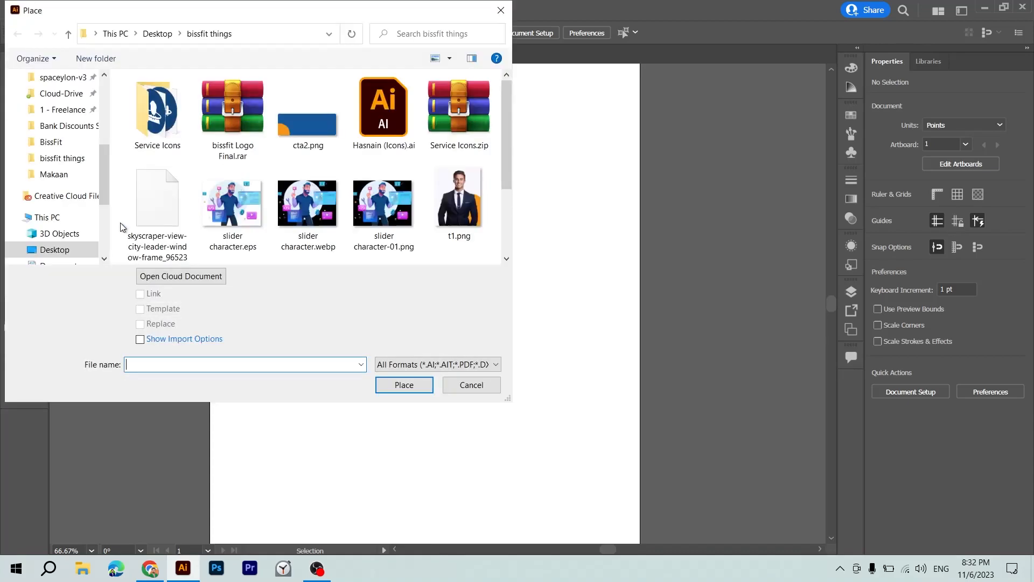
pyautogui.scroll(-2, 189, 211)
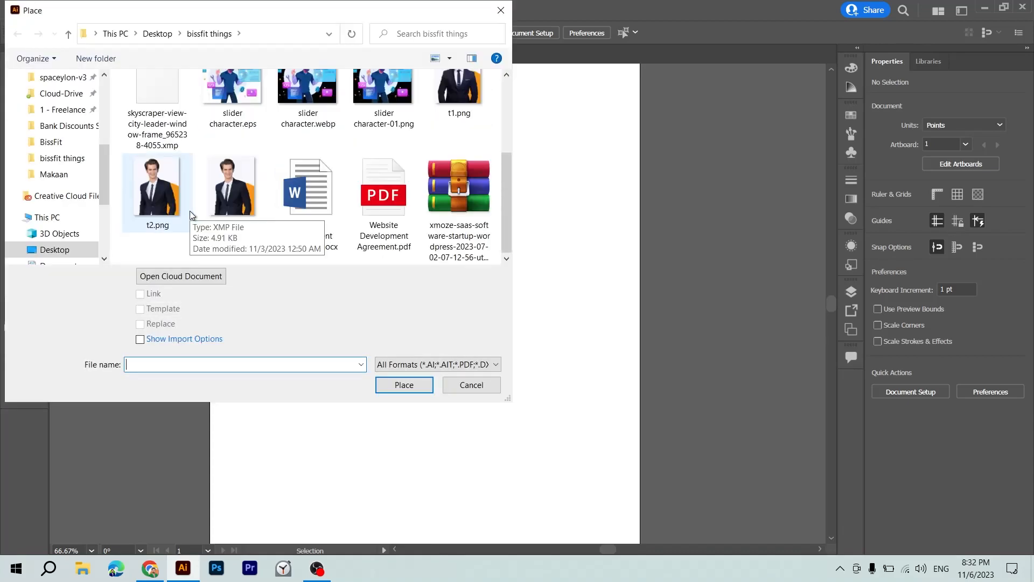
pyautogui.click(55, 251)
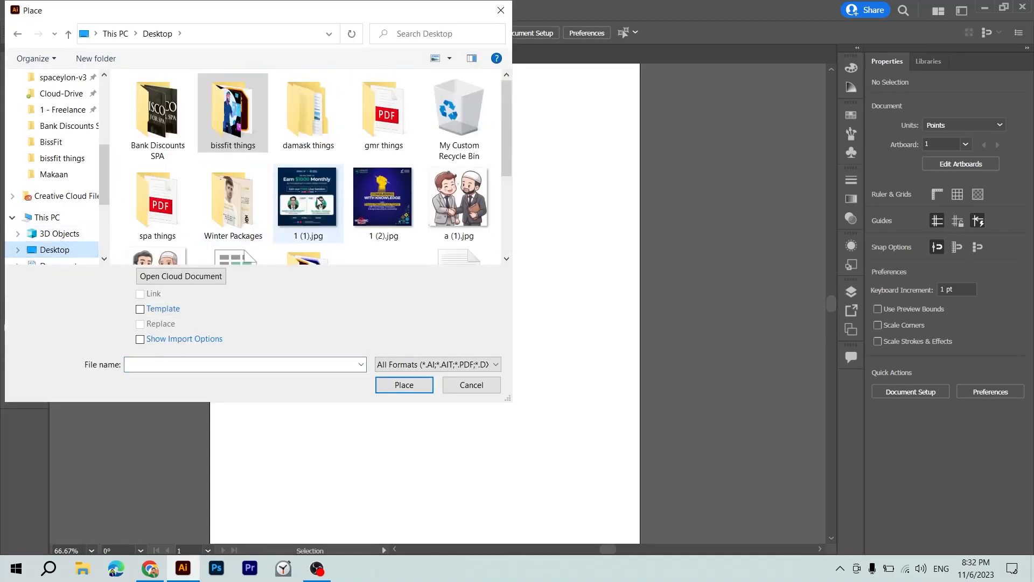
pyautogui.scroll(-3, 377, 213)
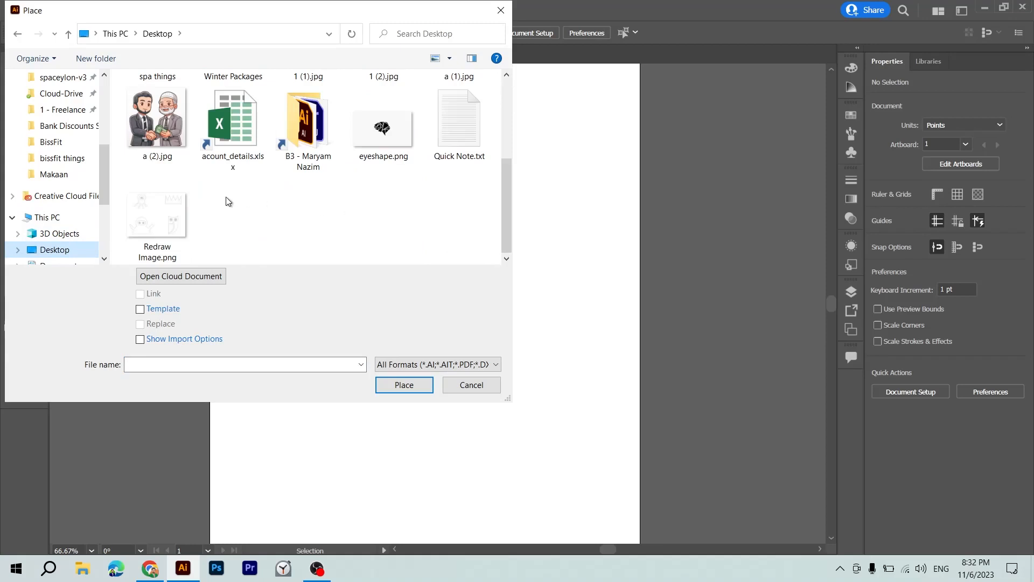
pyautogui.doubleClick(173, 211)
pyautogui.click(267, 213)
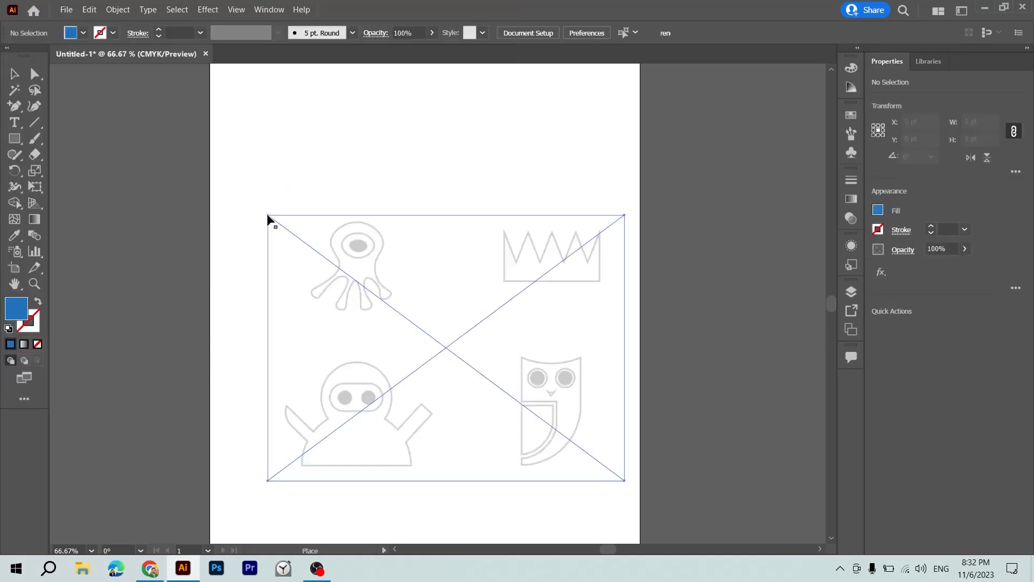
# Centre the placed sketch image horizontally in the upper-middle of the artboard at X 306 pt and embed it.
pyautogui.moveTo(374, 273); pyautogui.dragTo(354, 223)
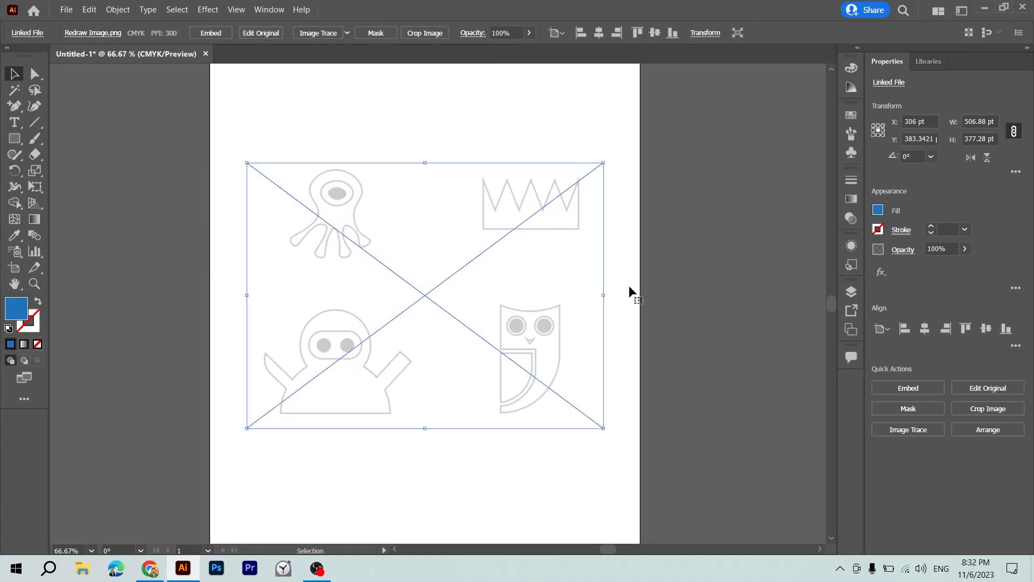
pyautogui.click(889, 392)
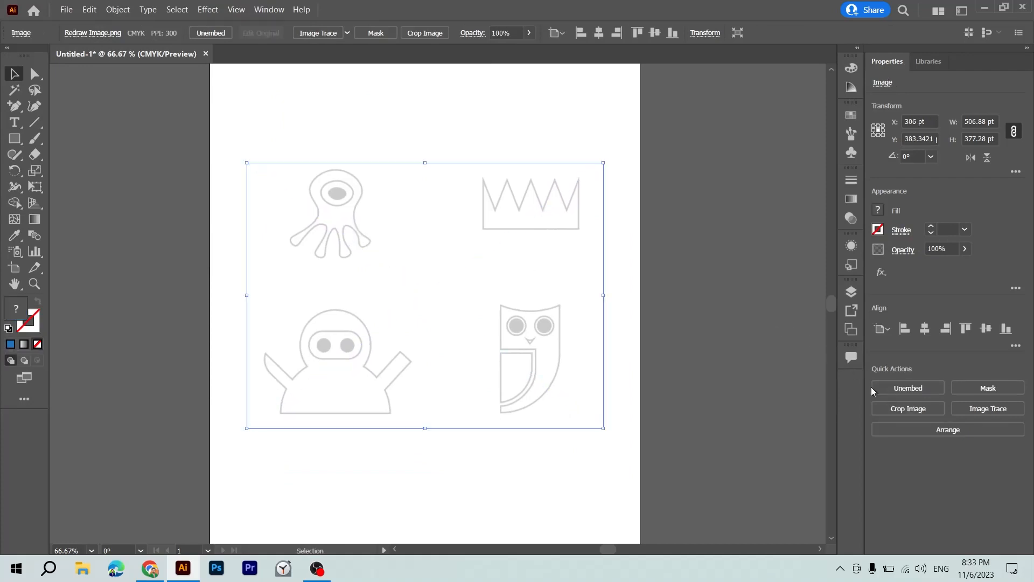
pyautogui.click(624, 344)
pyautogui.click(491, 357)
pyautogui.hotkey('ctrl', '+')
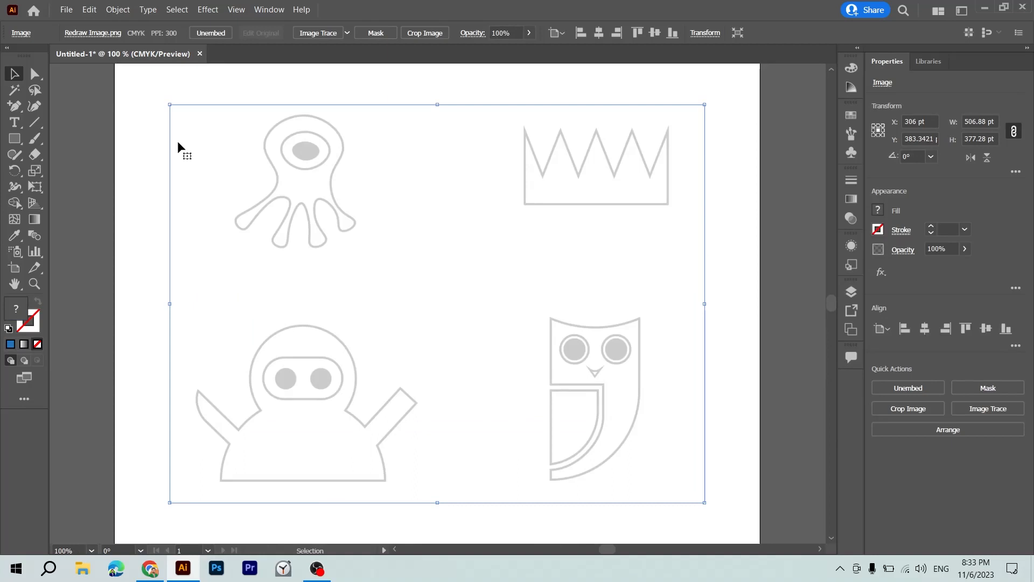
pyautogui.hotkey('ctrl', 'shift', 'a')
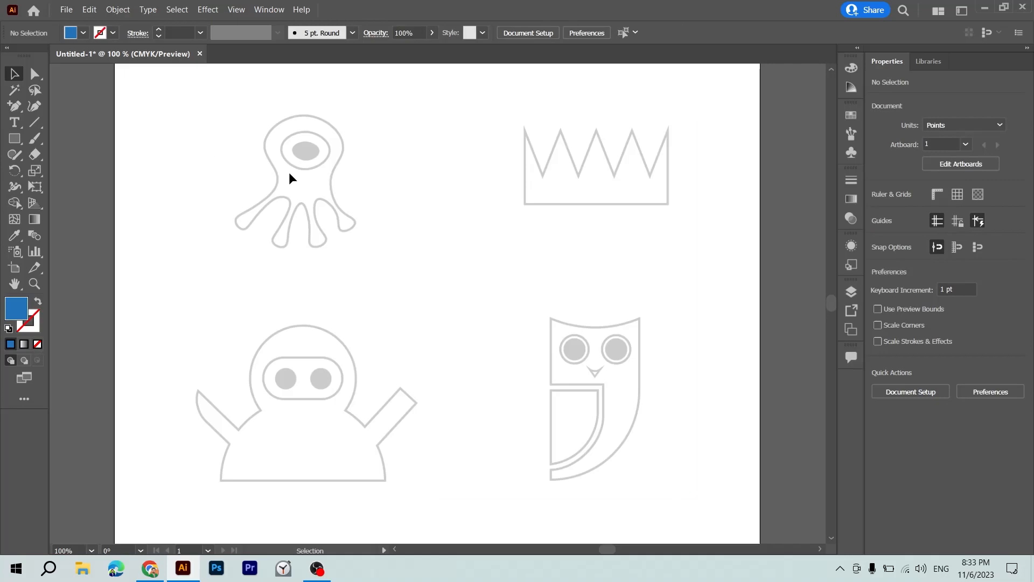
# Start tracing the one-eyed octopus with the Curvature tool from the head's top down its right side, with no fill.
pyautogui.press('p')
pyautogui.press('v')
pyautogui.hotkey('ctrl', '+')
pyautogui.moveTo(289, 172); pyautogui.dragTo(405, 314)
pyautogui.hotkey('ctrl', '+')
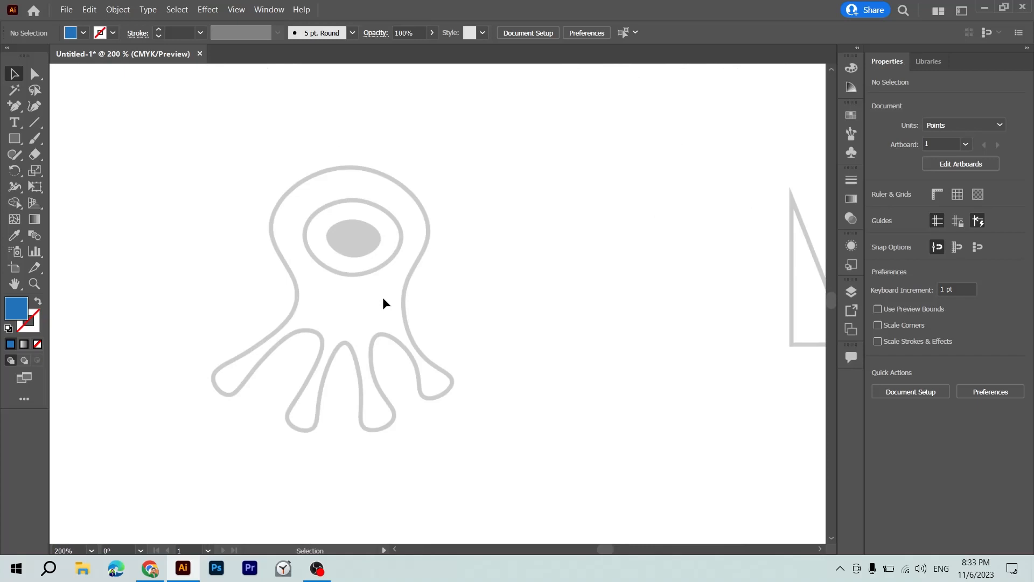
pyautogui.click(35, 106)
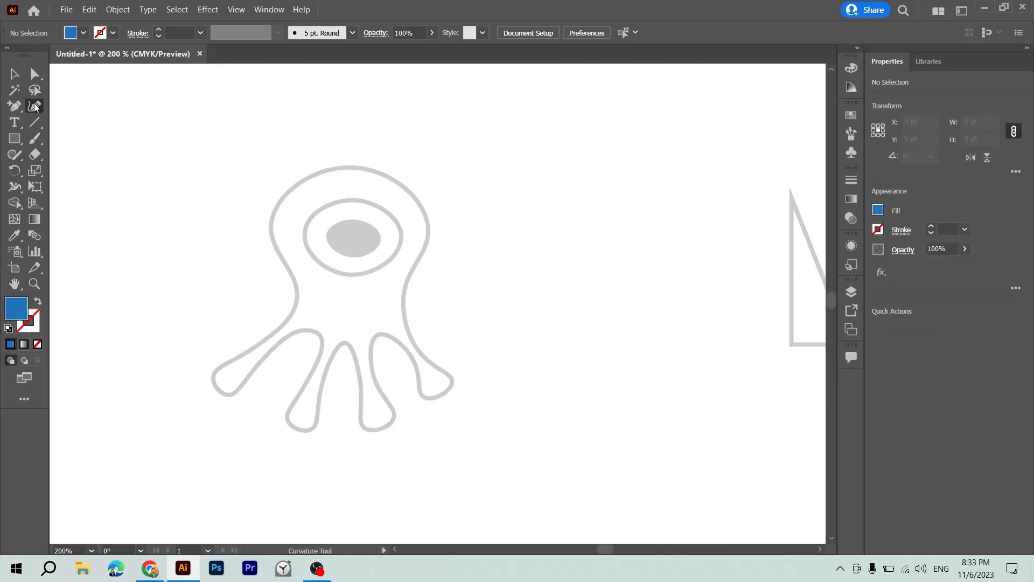
pyautogui.click(353, 167)
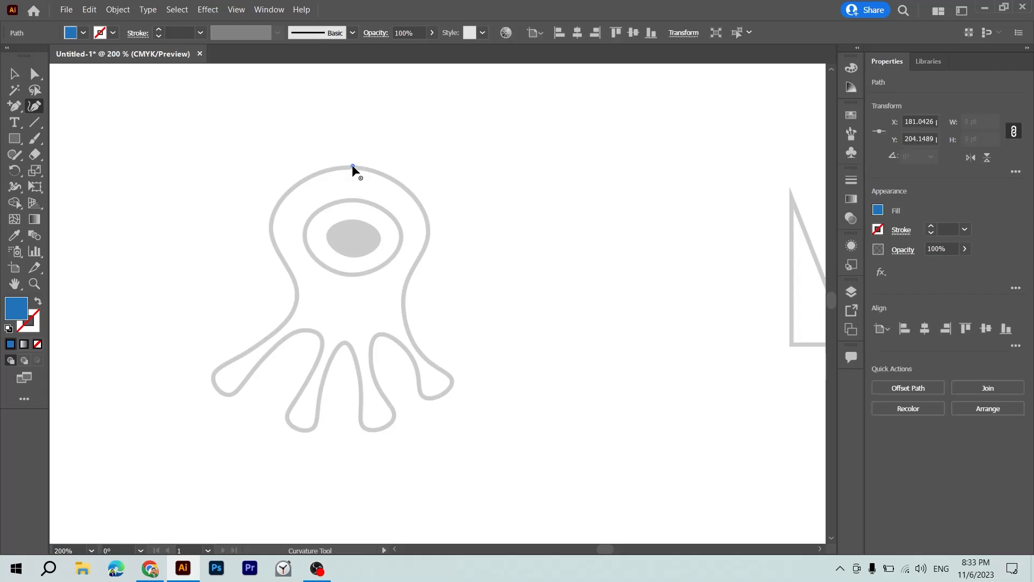
pyautogui.click(425, 211)
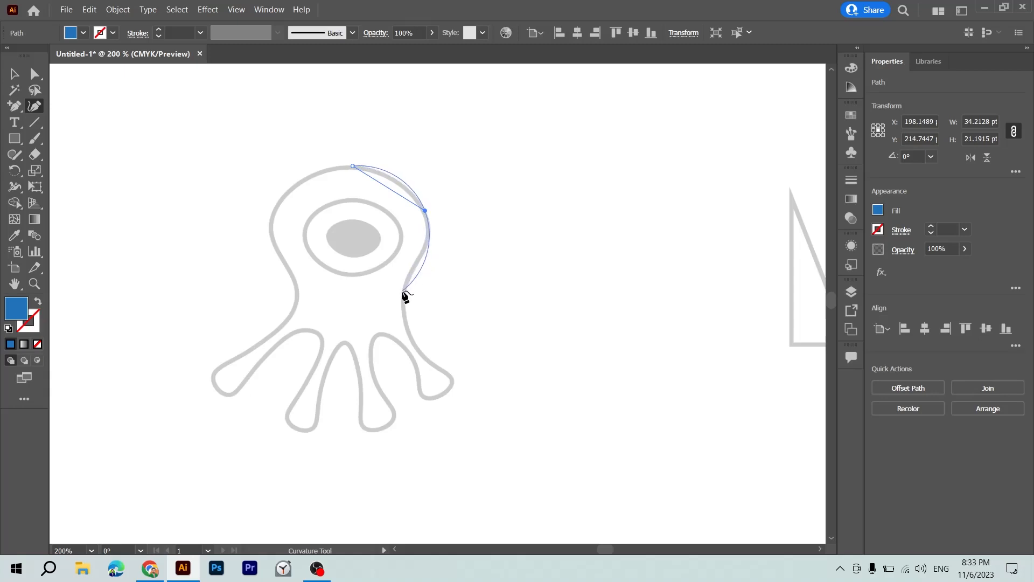
pyautogui.click(428, 244)
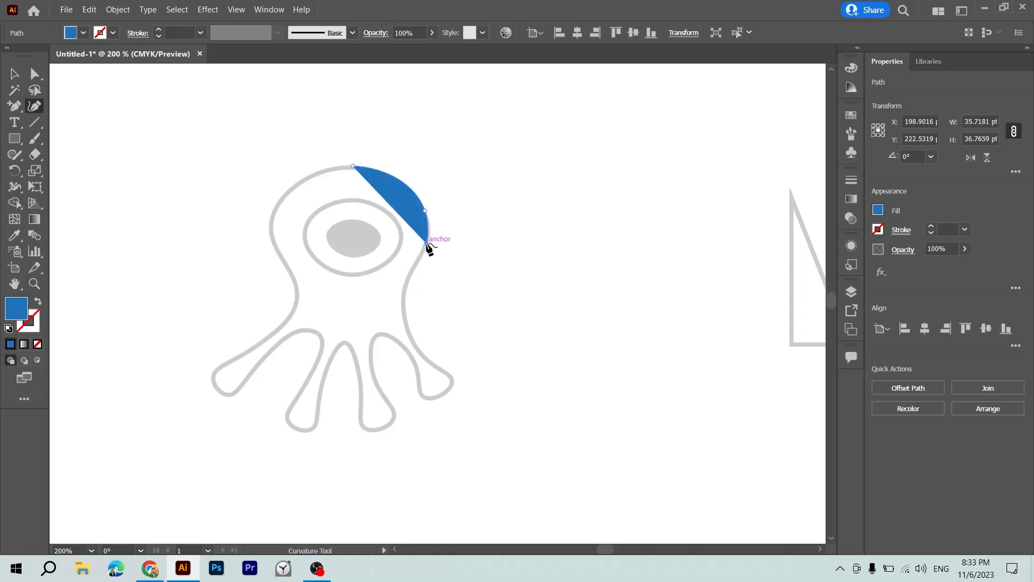
pyautogui.click(37, 344)
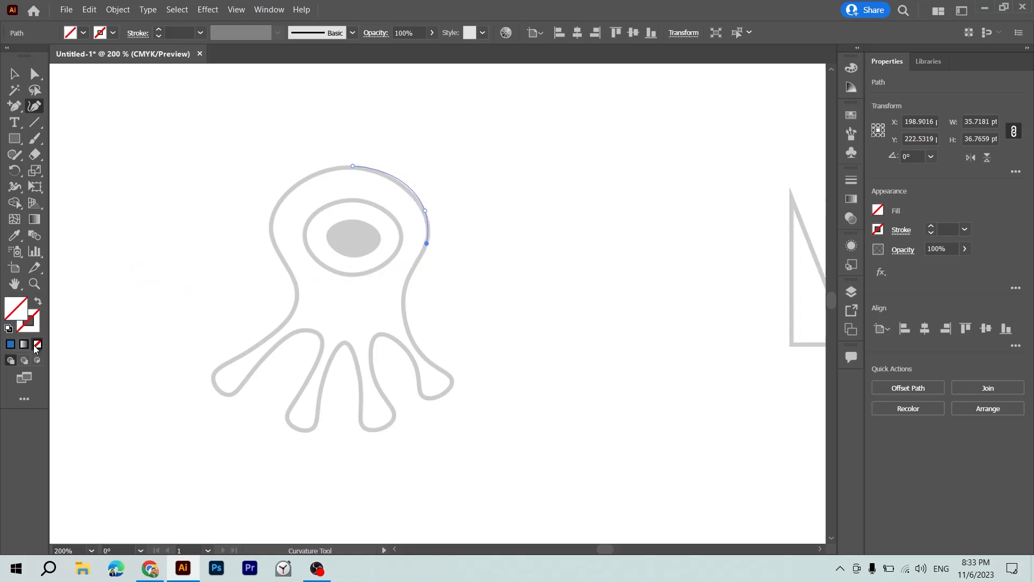
# Extend the curve along the octopus's right waist and around the rounded tip of the rightmost tentacle.
pyautogui.click(403, 297)
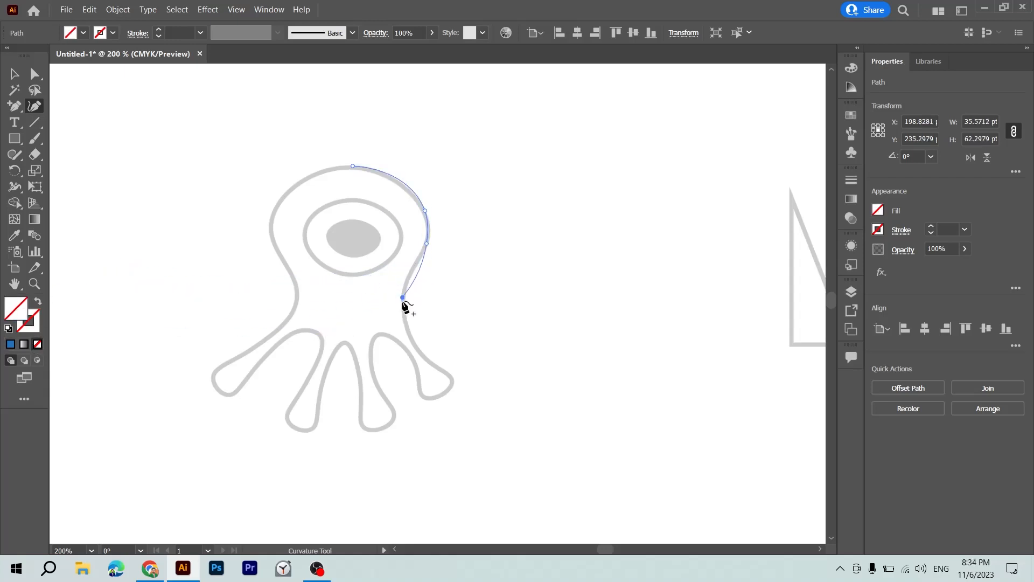
pyautogui.click(408, 330)
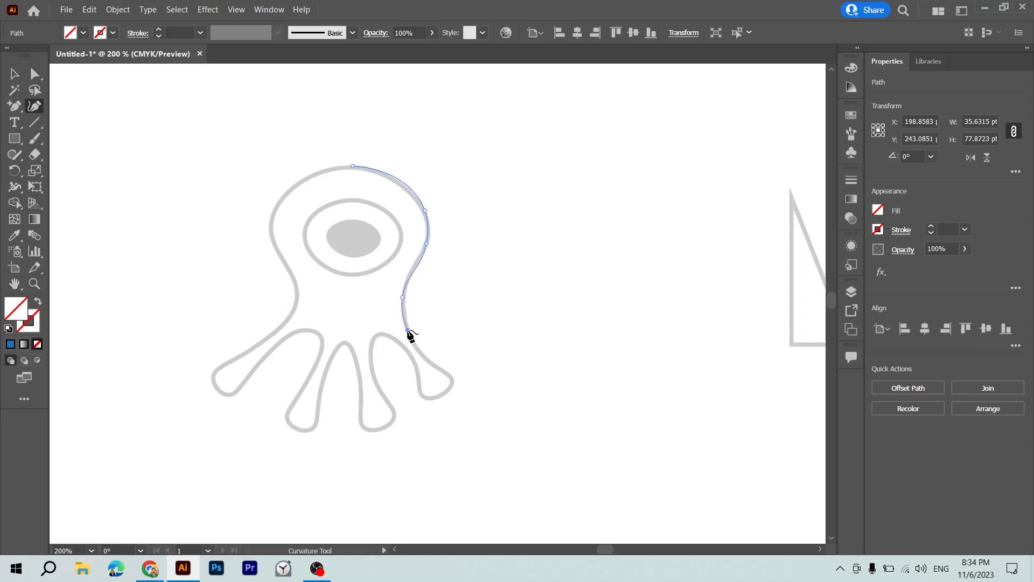
pyautogui.click(442, 371)
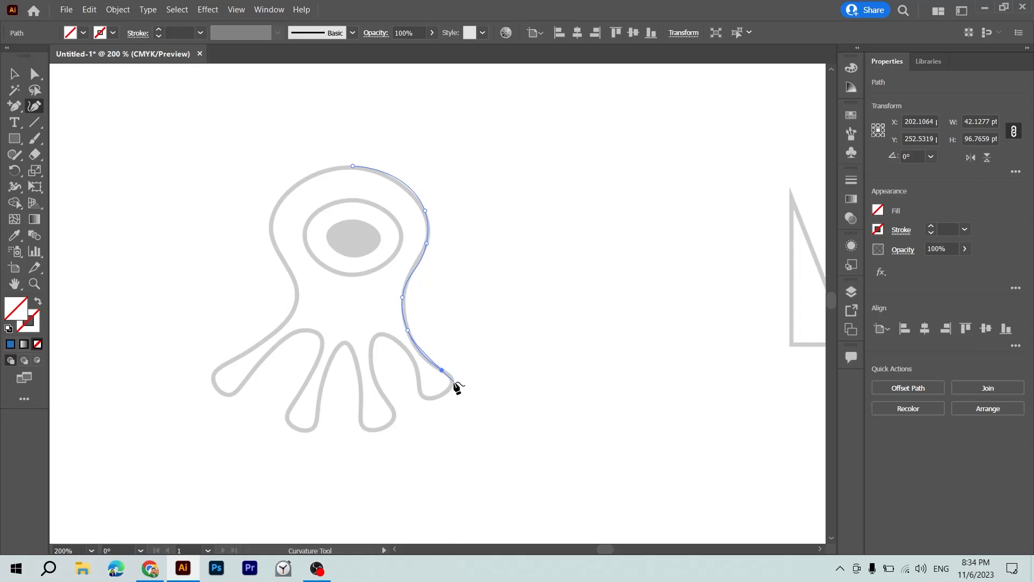
pyautogui.click(452, 378)
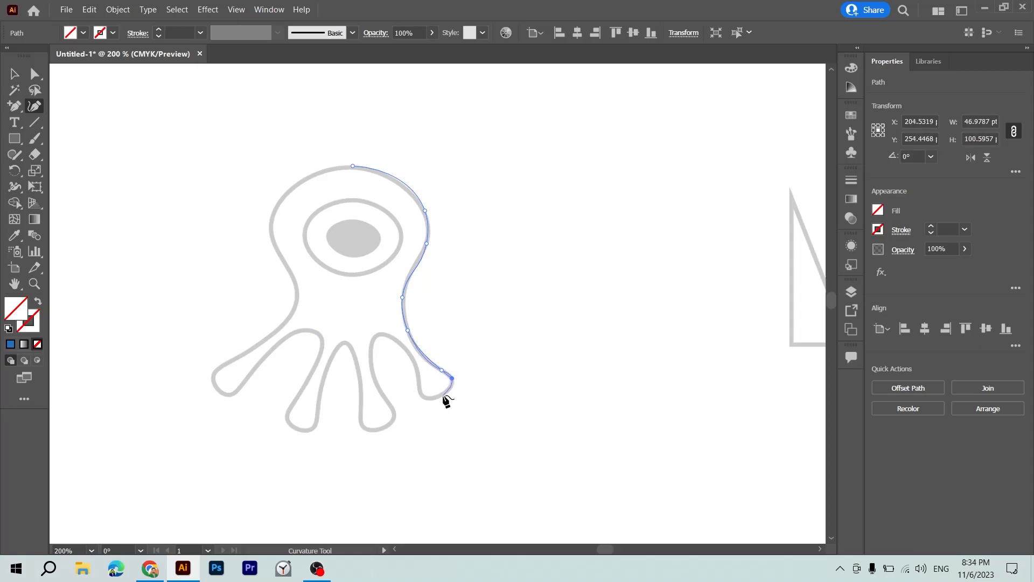
pyautogui.click(444, 396)
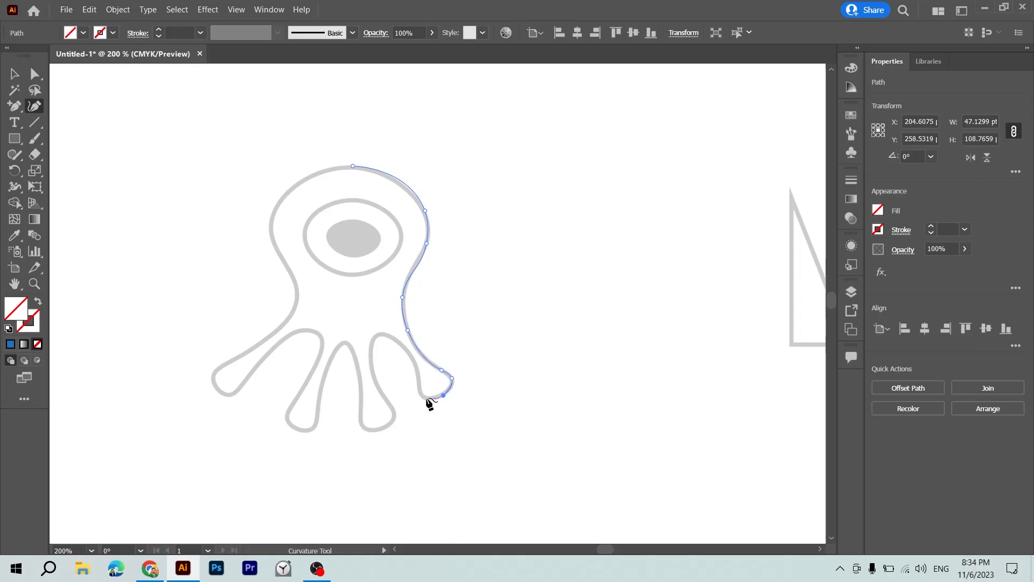
pyautogui.click(426, 398)
pyautogui.click(418, 382)
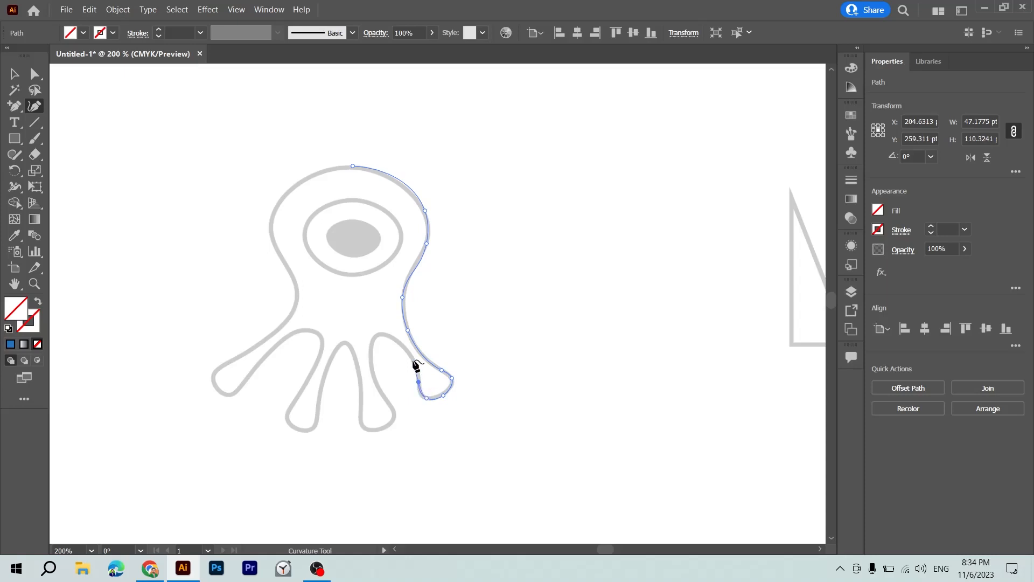
# Trace the arch between the two right tentacles and round the second tentacle's tip, re-placing its last misplaced point.
pyautogui.click(408, 352)
pyautogui.click(383, 336)
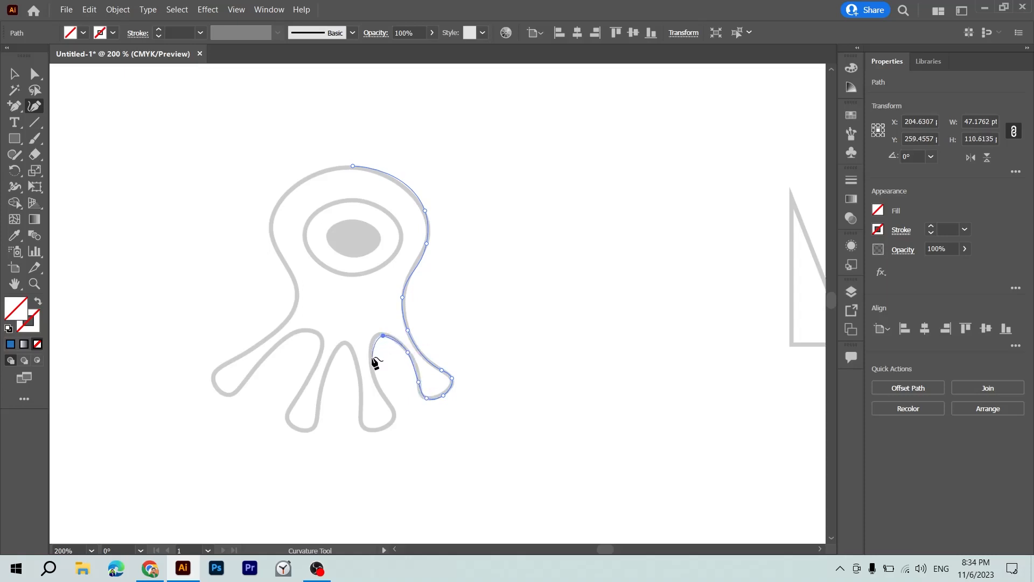
pyautogui.click(370, 356)
pyautogui.click(390, 402)
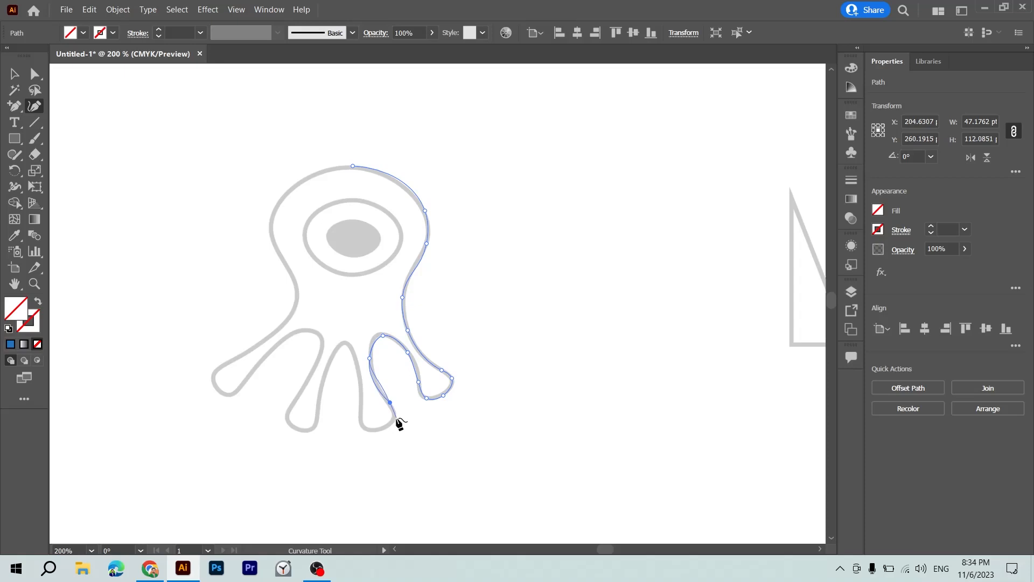
pyautogui.click(395, 419)
pyautogui.click(371, 432)
pyautogui.click(358, 419)
pyautogui.press('Delete')
pyautogui.click(361, 419)
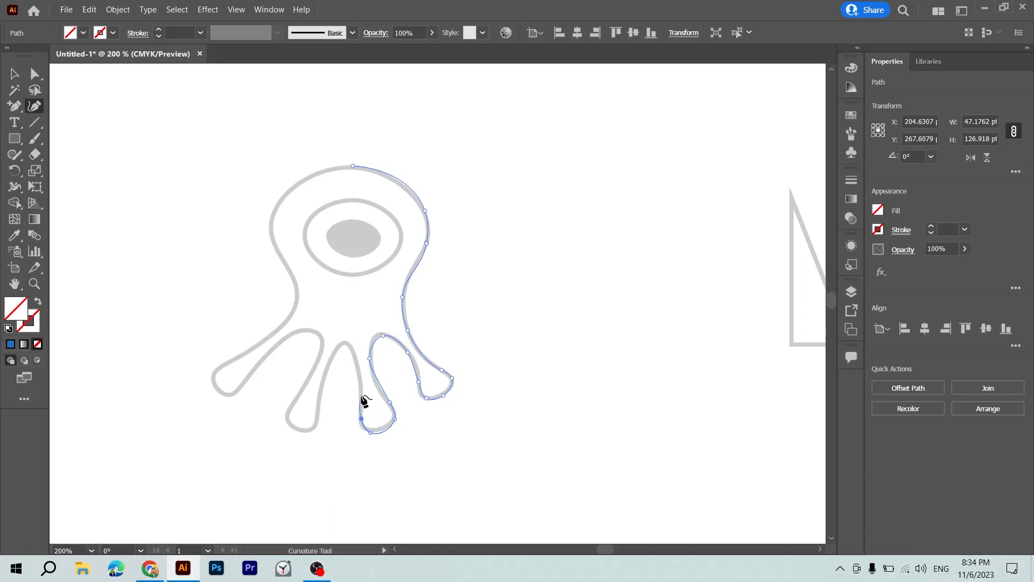
# Continue the curve up the second tentacle's inner edge, over the middle arch and down the third tentacle's inner edge.
pyautogui.click(361, 396)
pyautogui.click(355, 360)
pyautogui.click(341, 340)
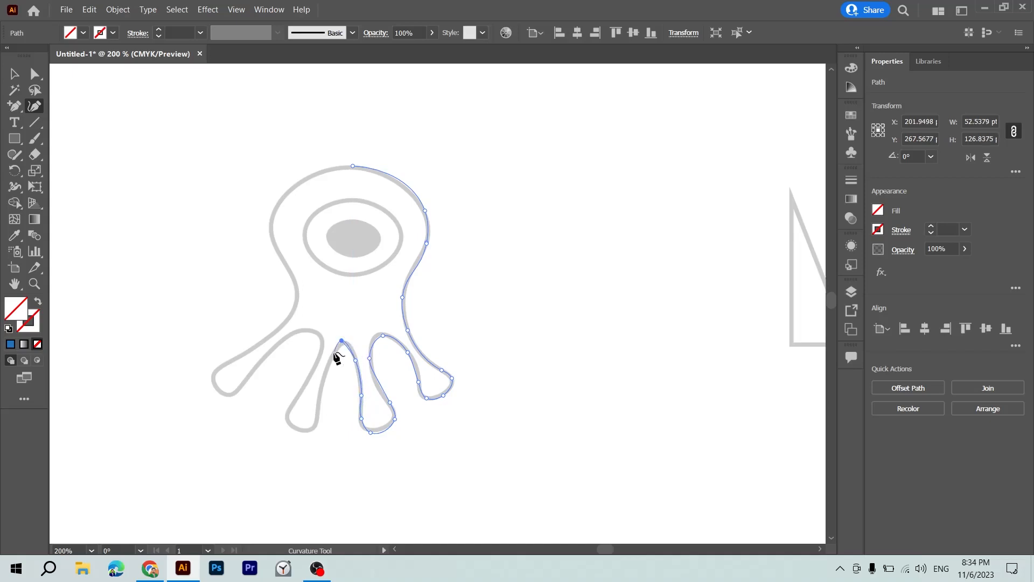
pyautogui.click(332, 355)
pyautogui.click(325, 374)
pyautogui.click(319, 403)
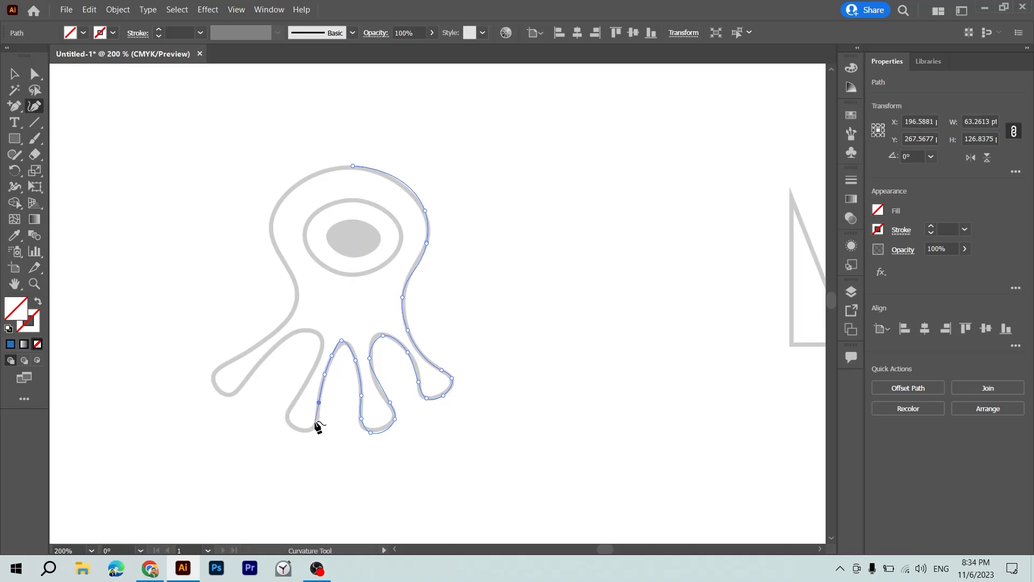
# Trace around the third tentacle's rounded tip and up its outer edge to the top of the left arch.
pyautogui.click(317, 417)
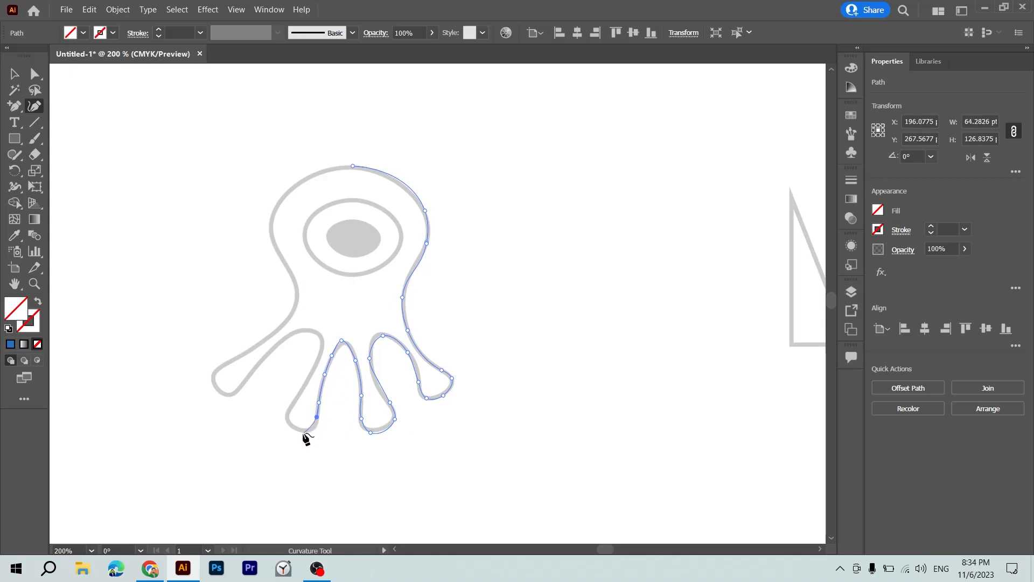
pyautogui.click(303, 431)
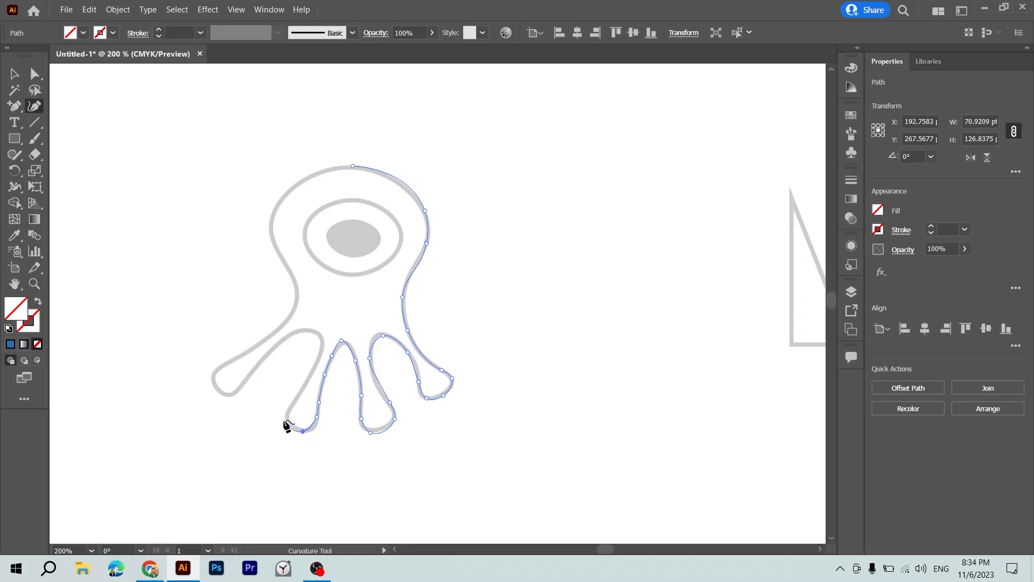
pyautogui.click(287, 420)
pyautogui.click(291, 405)
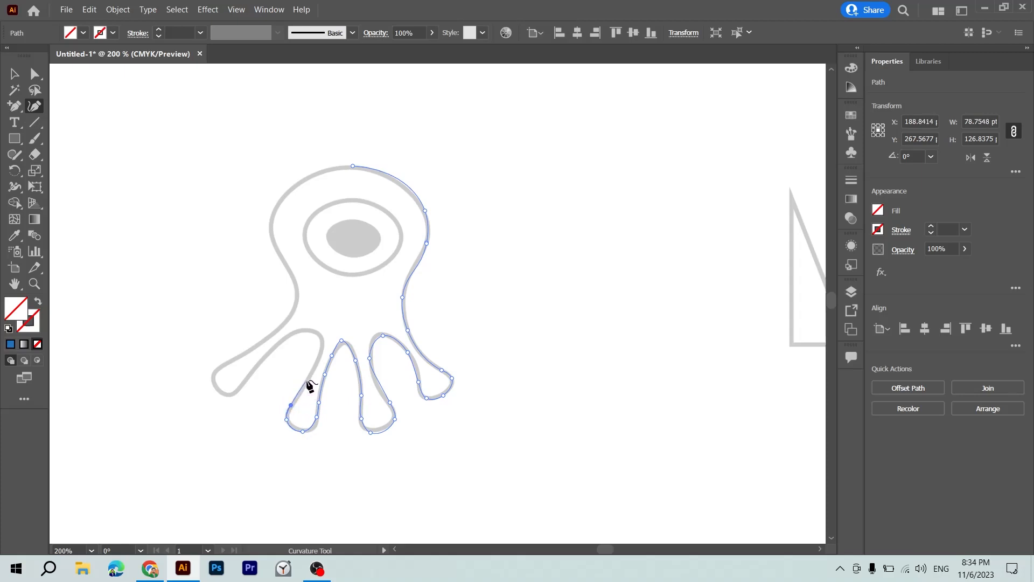
pyautogui.click(304, 386)
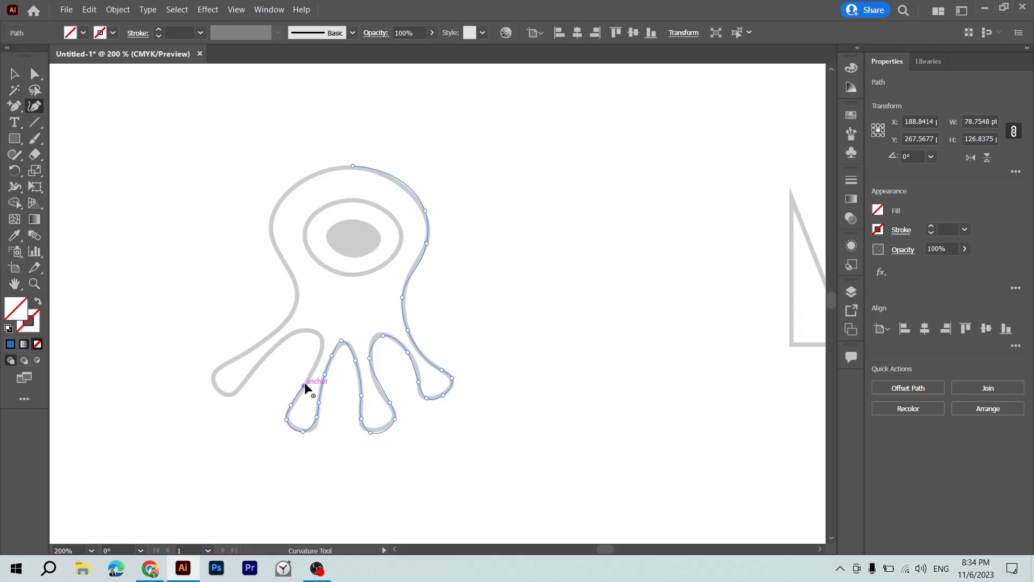
pyautogui.click(323, 343)
pyautogui.click(316, 334)
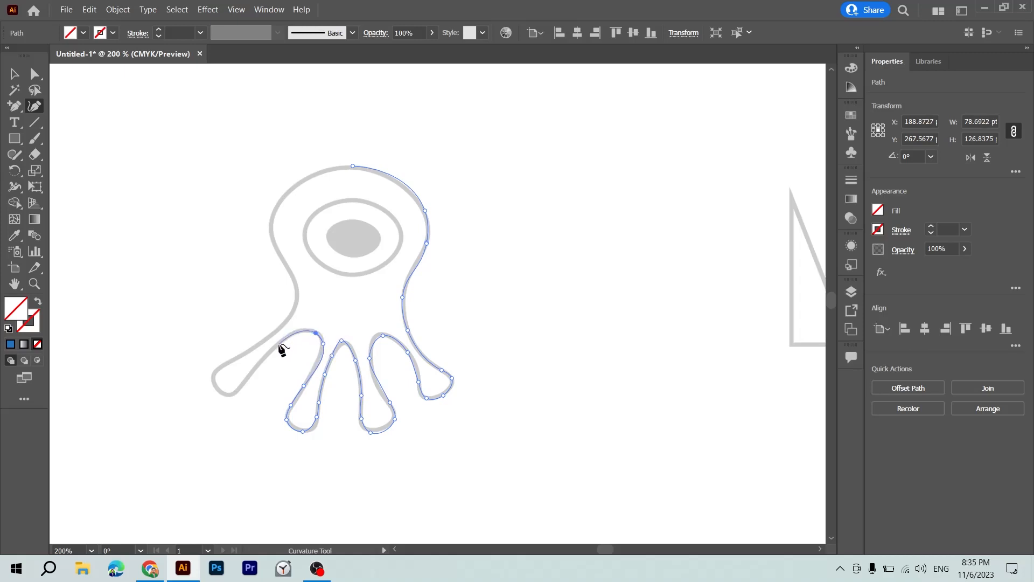
# Trace the leftmost tentacle's inner edge down and around its rounded tip to its upper side.
pyautogui.click(279, 345)
pyautogui.click(241, 388)
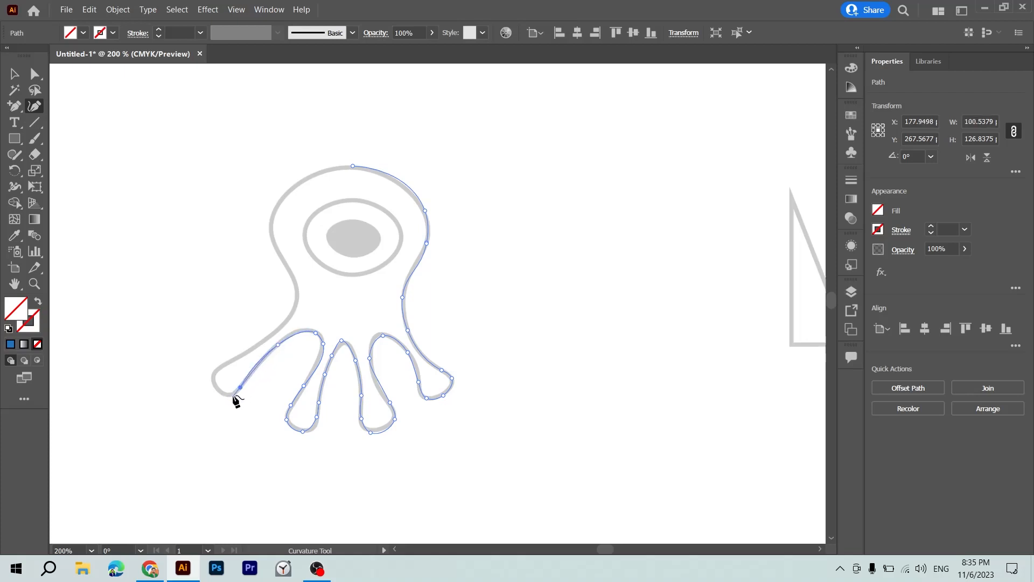
pyautogui.click(233, 394)
pyautogui.click(216, 383)
pyautogui.click(219, 365)
pyautogui.press('z')
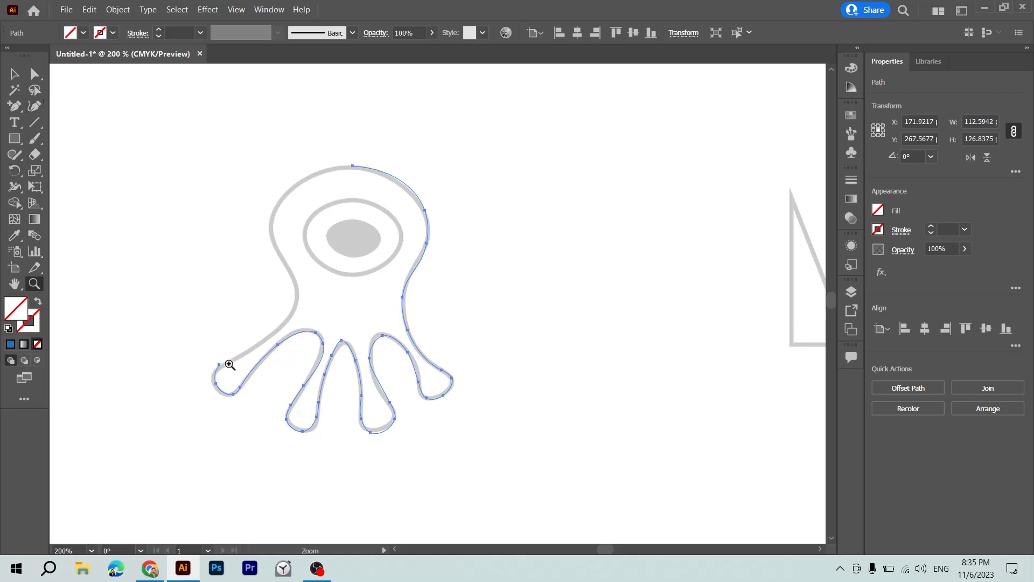
# Undo the last points on the leftmost tentacle and re-trace around its rounded tip with the Curvature tool.
pyautogui.press('v')
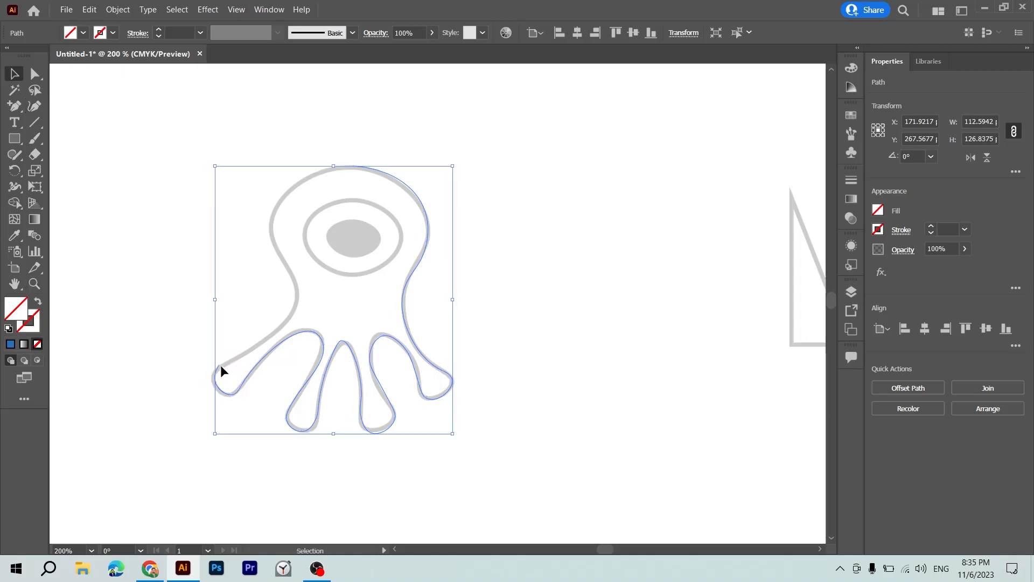
pyautogui.click(221, 364)
pyautogui.hotkey('ctrl', 'z')
pyautogui.click(34, 106)
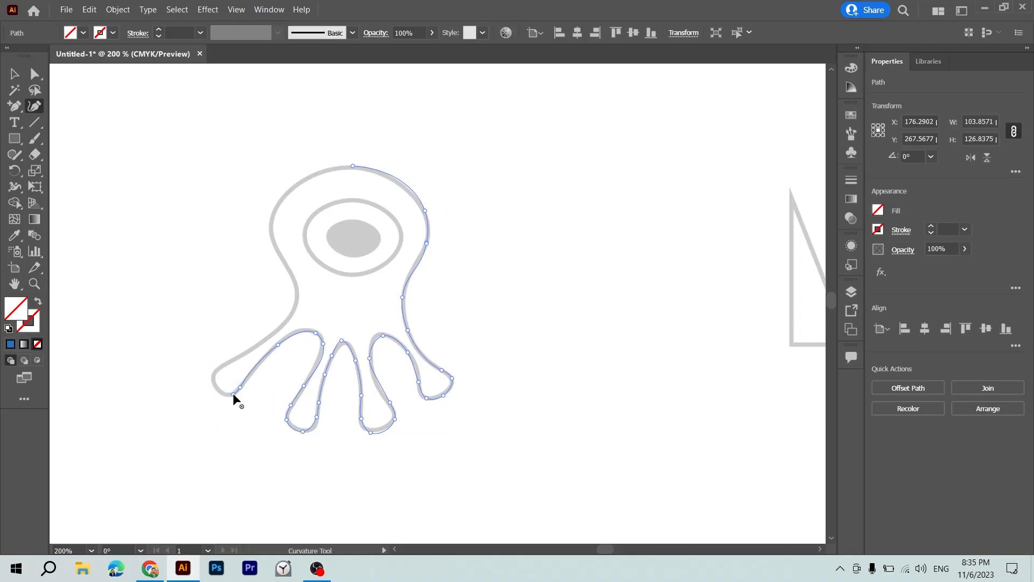
pyautogui.click(232, 394)
pyautogui.click(212, 383)
pyautogui.click(219, 366)
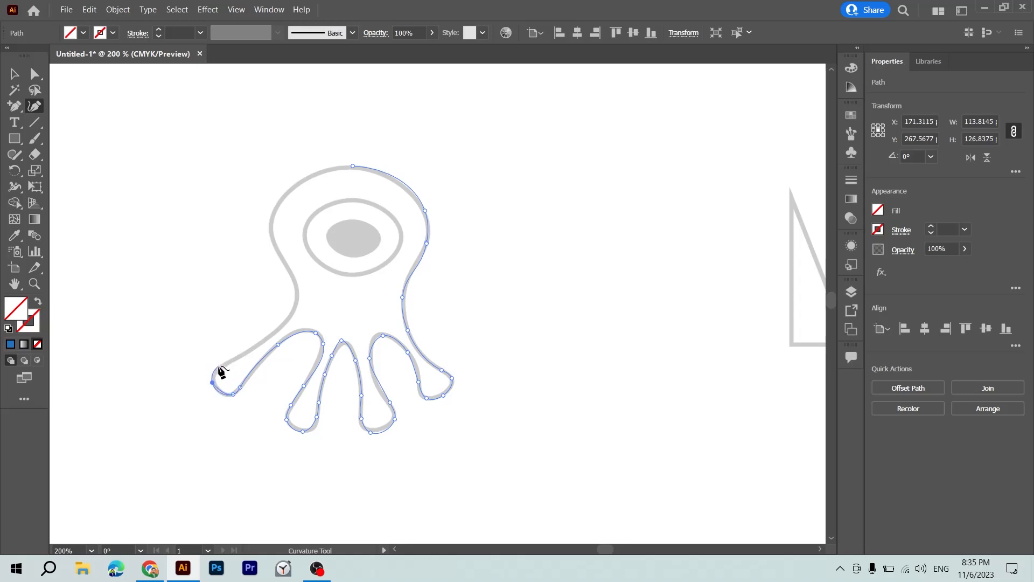
# Remove the misplaced points on the leftmost tentacle's upper edge and re-place them just past its rounded tip.
pyautogui.click(243, 352)
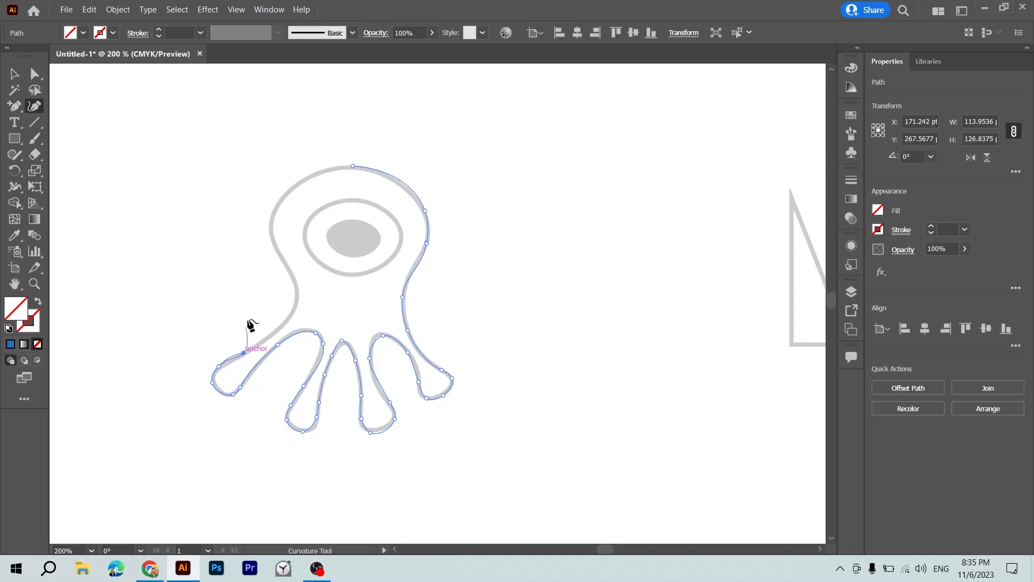
pyautogui.press('Delete')
pyautogui.click(230, 360)
pyautogui.hotkey('ctrl', 'z')
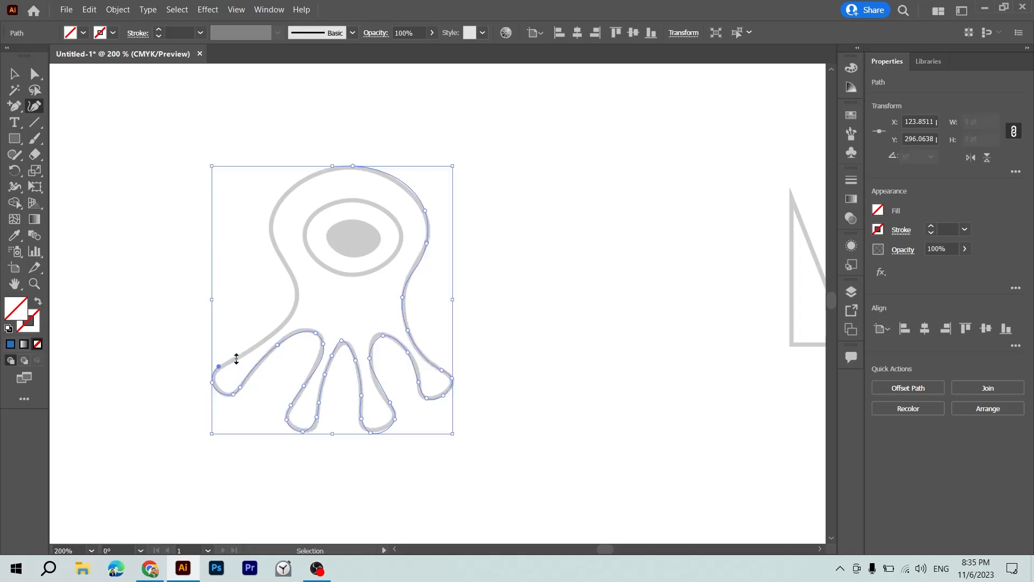
pyautogui.click(219, 367)
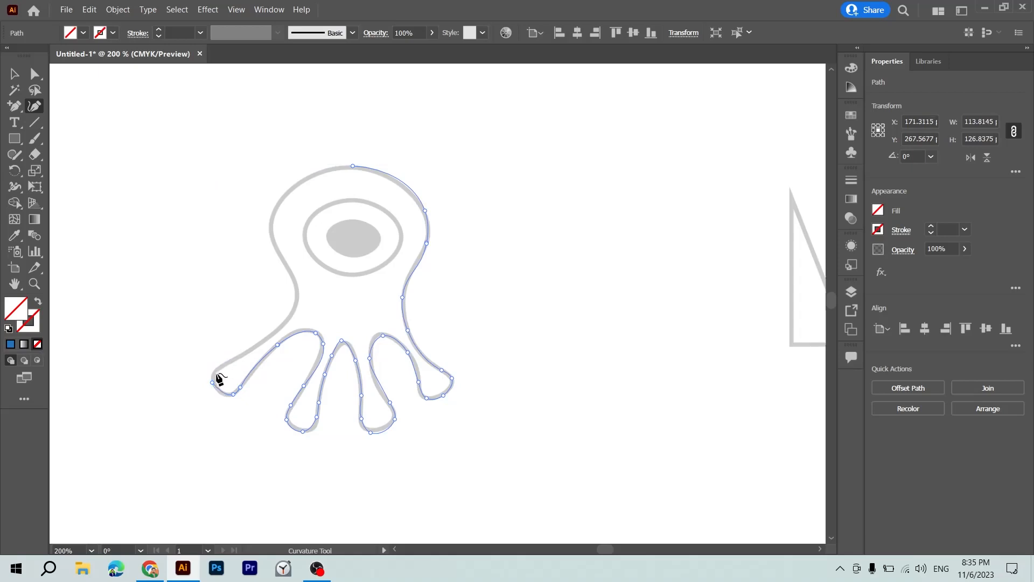
pyautogui.click(213, 382)
pyautogui.click(226, 365)
# Continue the curve along the leftmost tentacle's upper edge and up the left side of the body to the head.
pyautogui.click(278, 342)
pyautogui.click(277, 331)
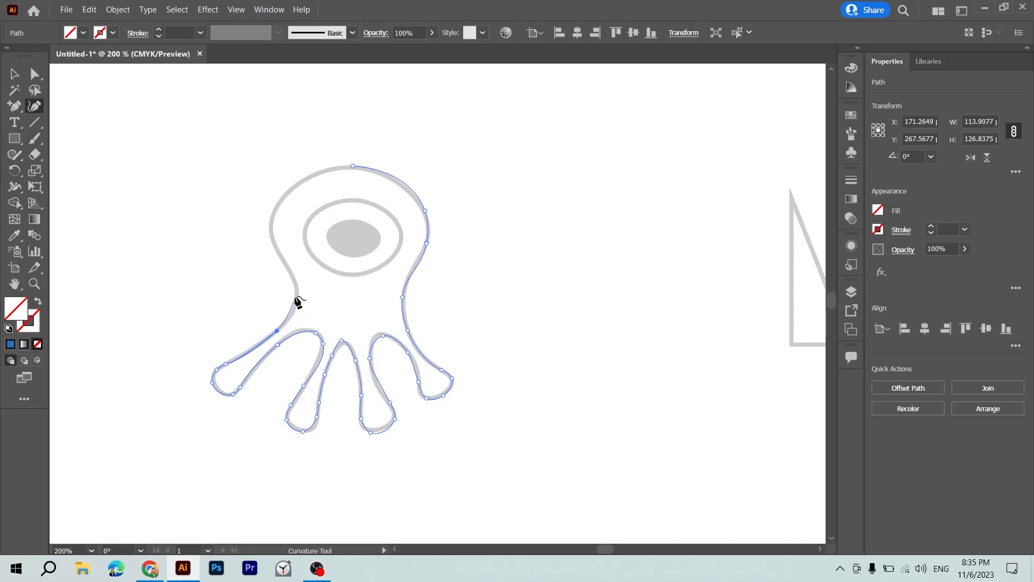
pyautogui.click(296, 300)
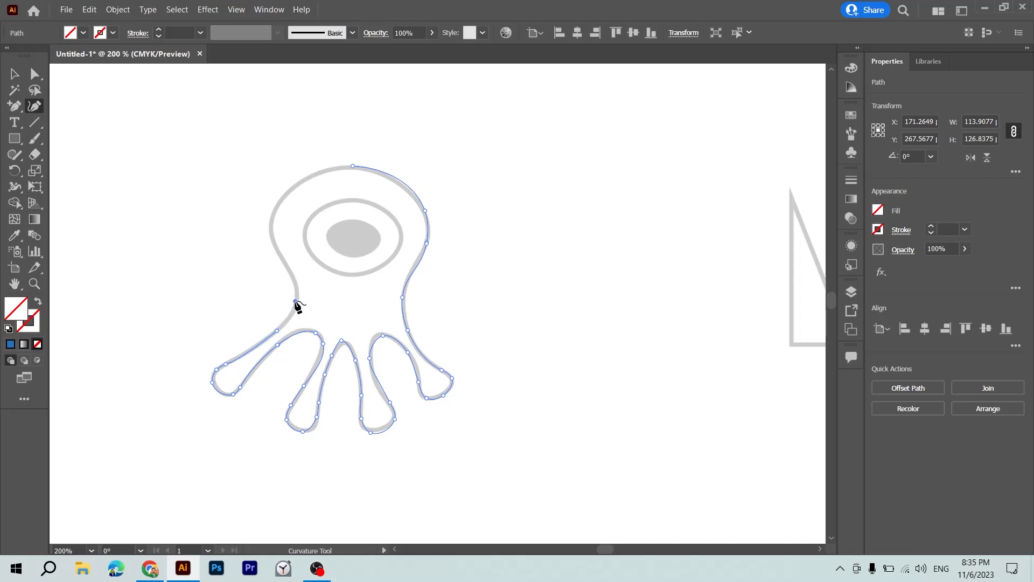
pyautogui.click(285, 265)
pyautogui.click(271, 229)
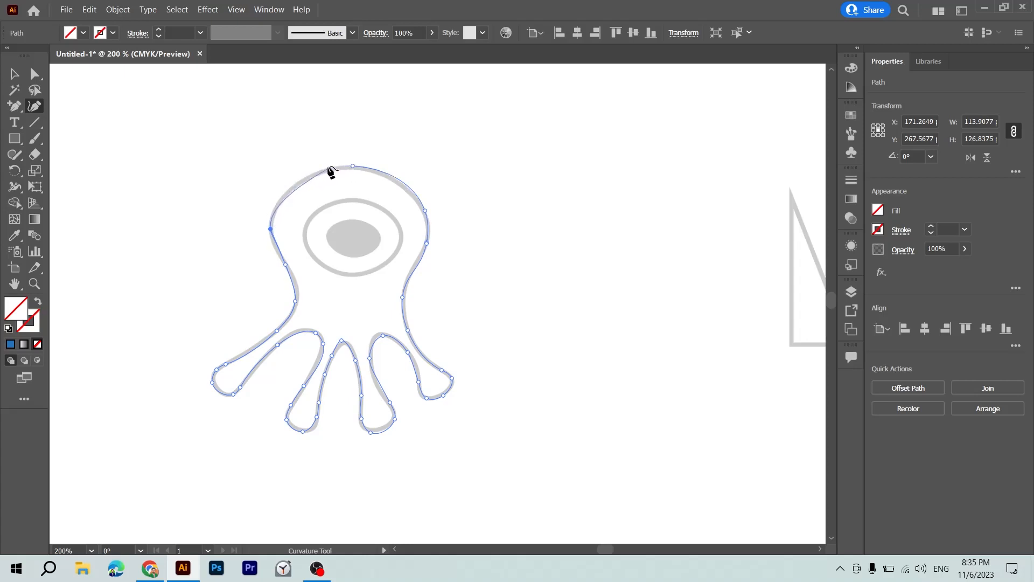
# Trace the head's upper-left curve, close the outline at its starting point on top, and select the finished path.
pyautogui.click(297, 184)
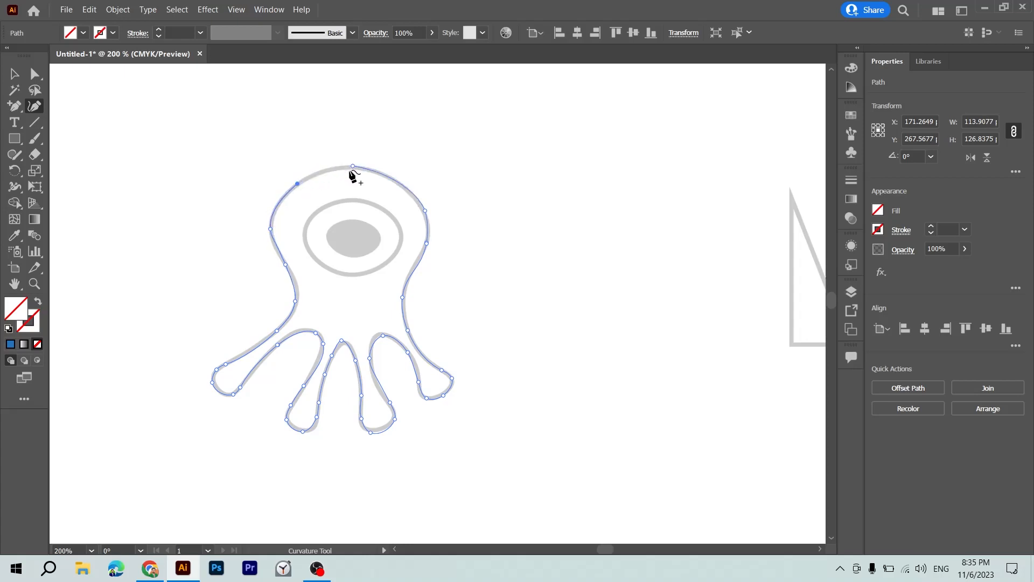
pyautogui.click(355, 168)
pyautogui.press('v')
pyautogui.click(515, 222)
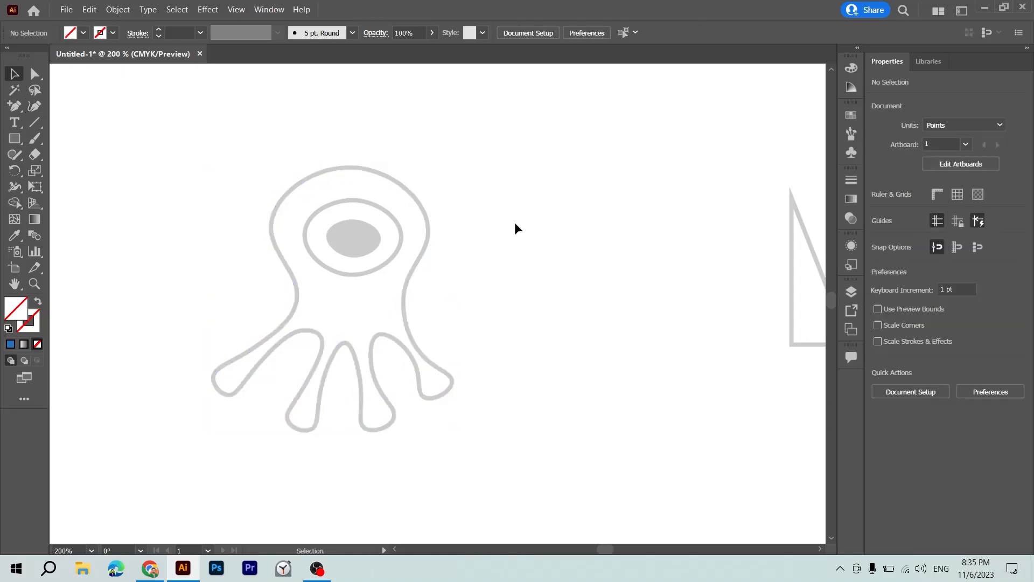
pyautogui.click(386, 348)
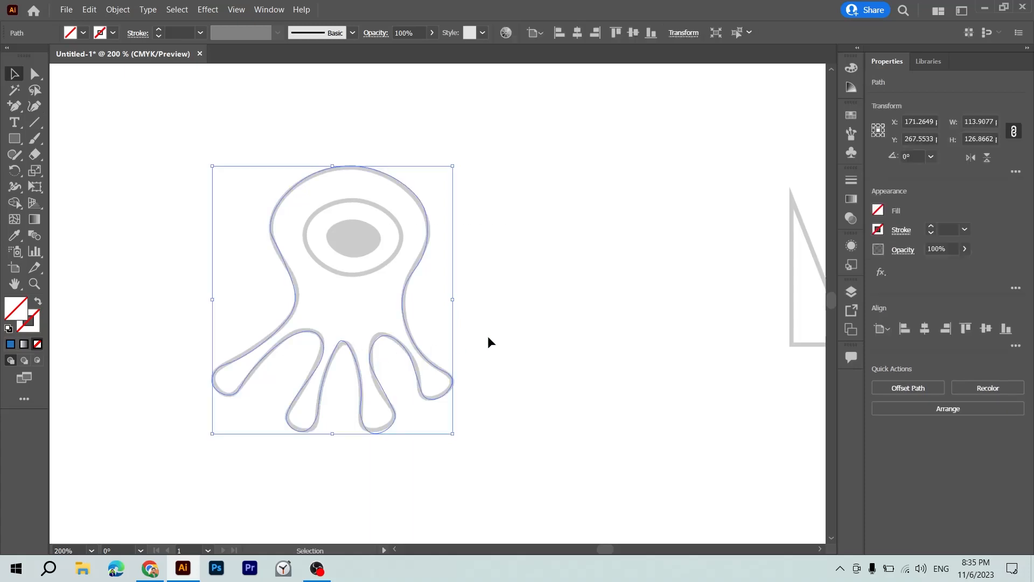
pyautogui.press('p')
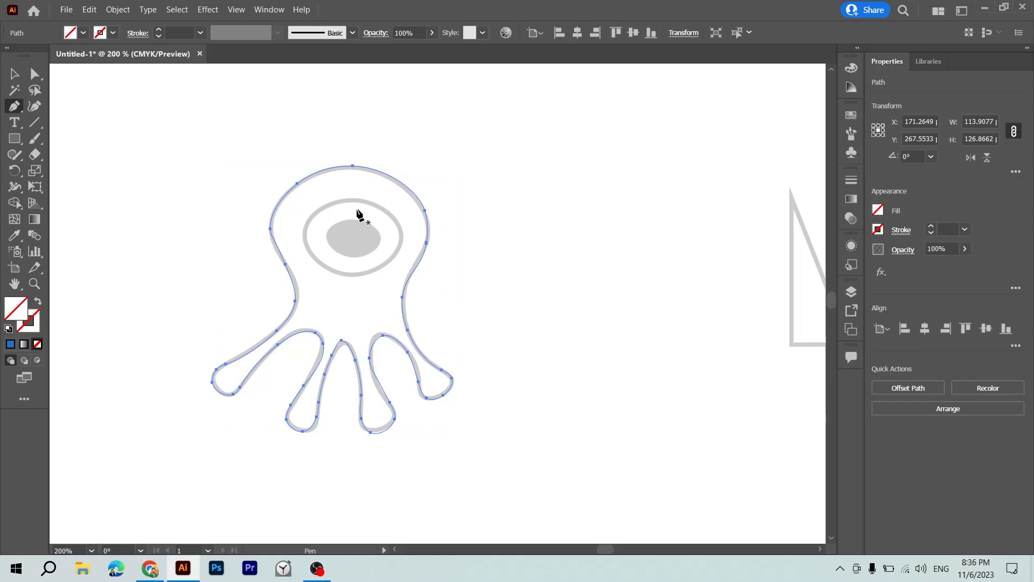
pyautogui.click(352, 199)
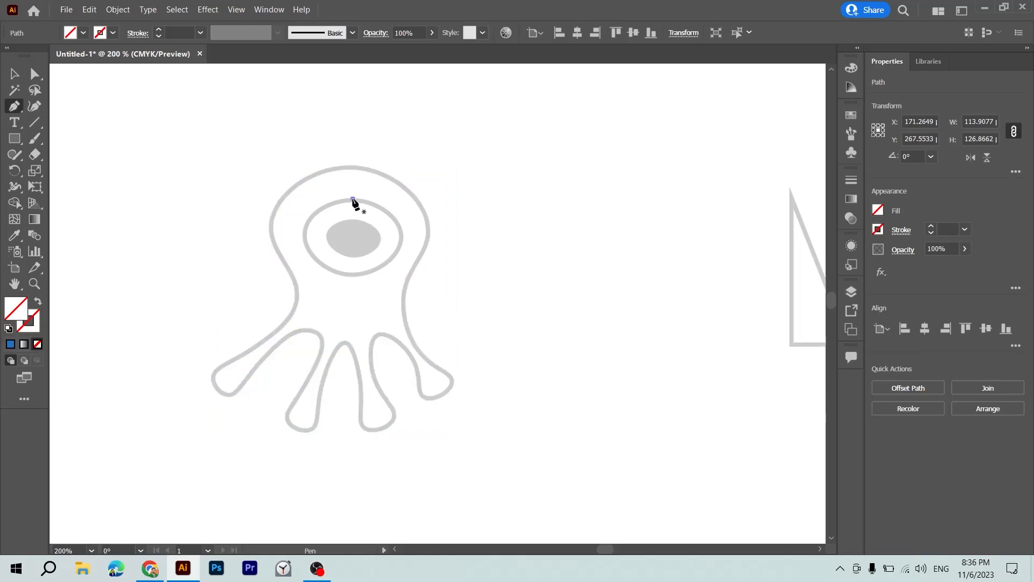
pyautogui.click(402, 236)
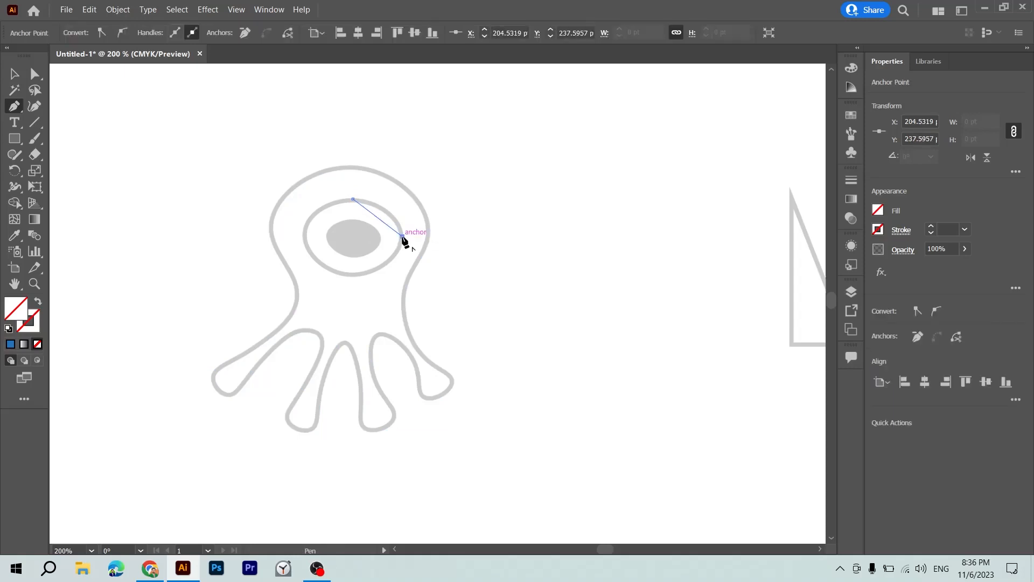
pyautogui.hotkey('ctrl', 'z')
pyautogui.hotkey('ctrl', 'z')
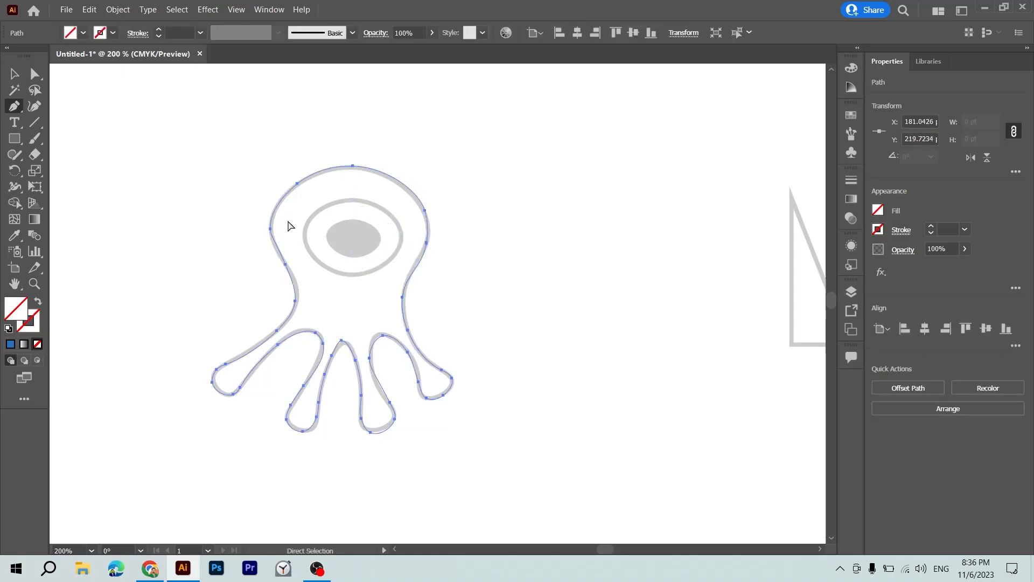
# Trace the outer ellipse of the eye as a closed path with the Curvature tool.
pyautogui.click(34, 106)
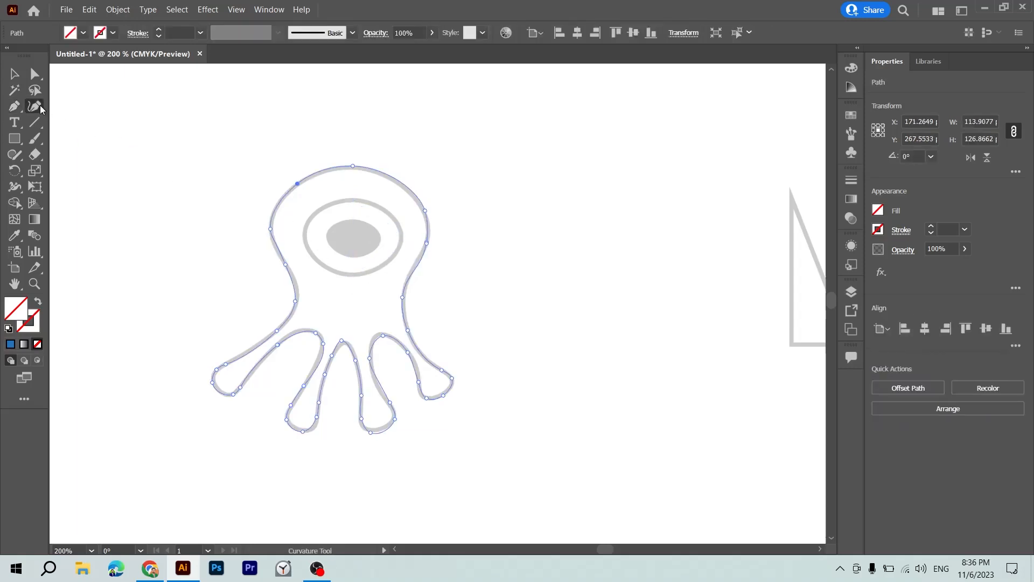
pyautogui.click(351, 198)
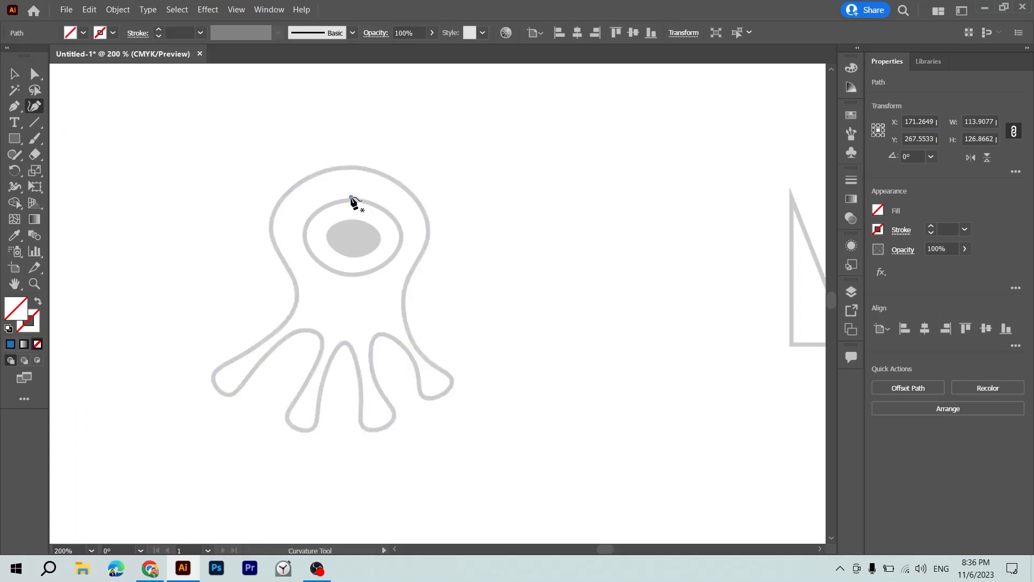
pyautogui.click(402, 237)
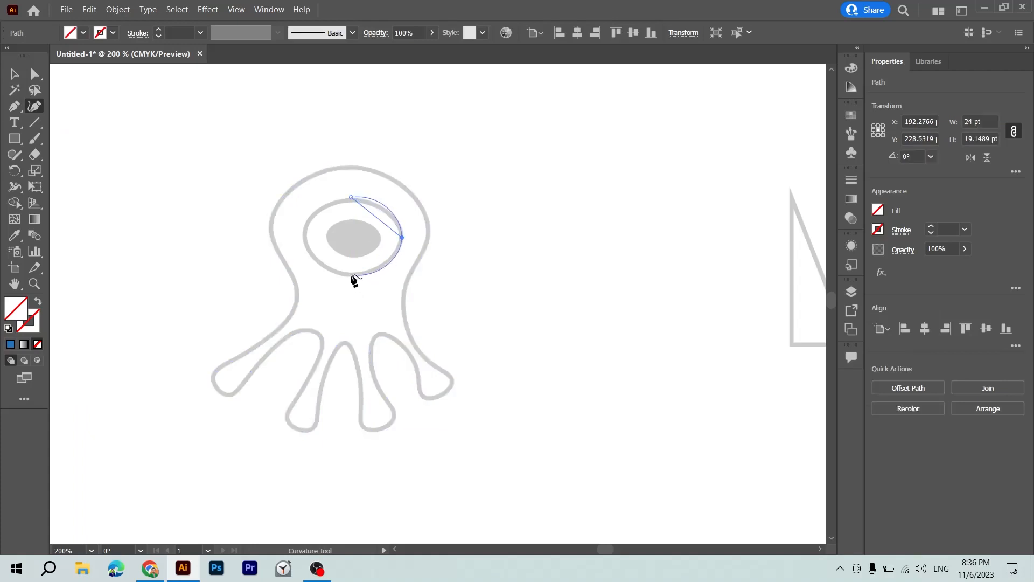
pyautogui.click(351, 275)
pyautogui.click(304, 233)
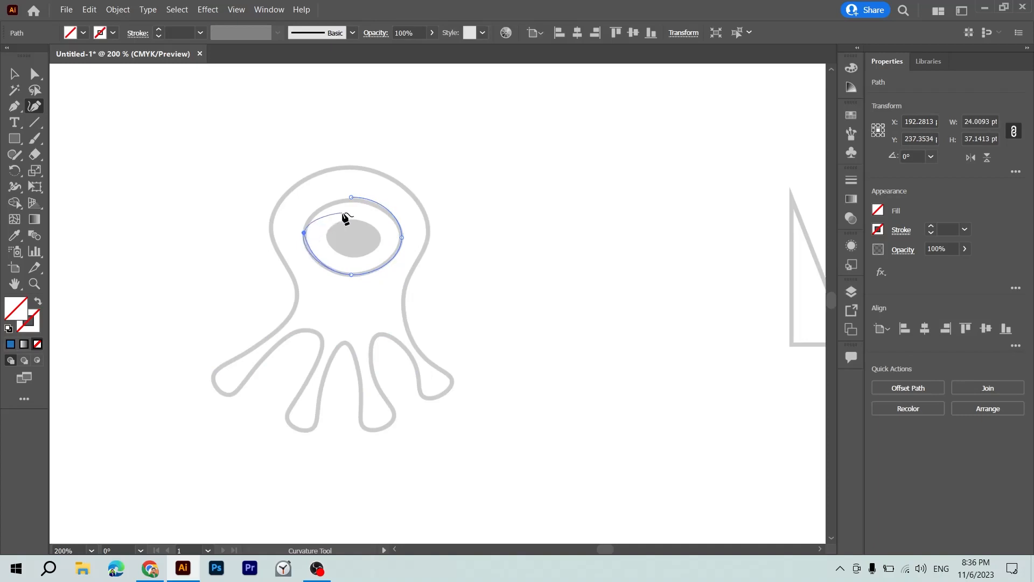
pyautogui.click(351, 197)
# Trace the pupil inside the eye as a closed four-point Curvature path and deselect it.
pyautogui.click(350, 219)
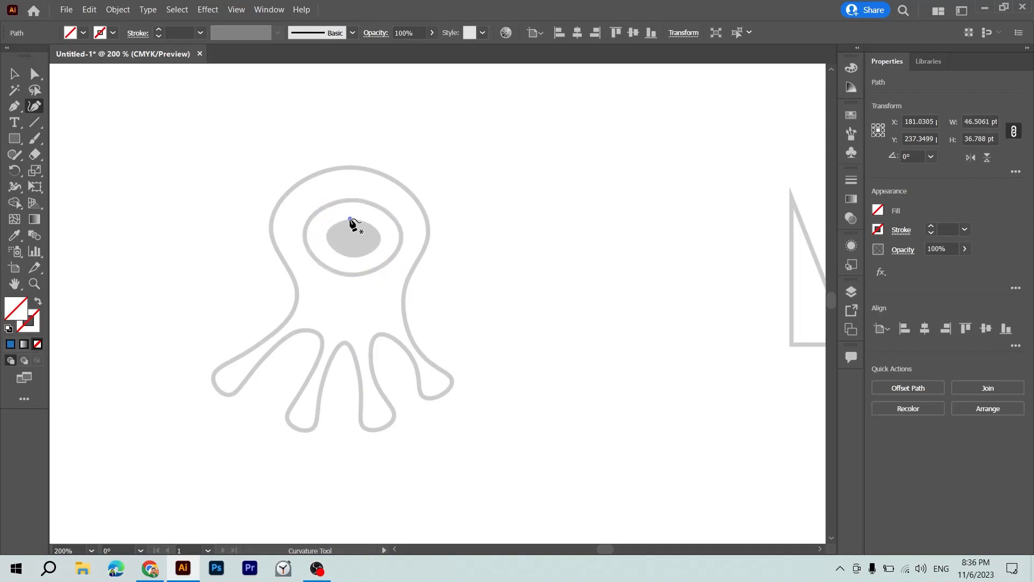
pyautogui.click(381, 238)
pyautogui.click(352, 256)
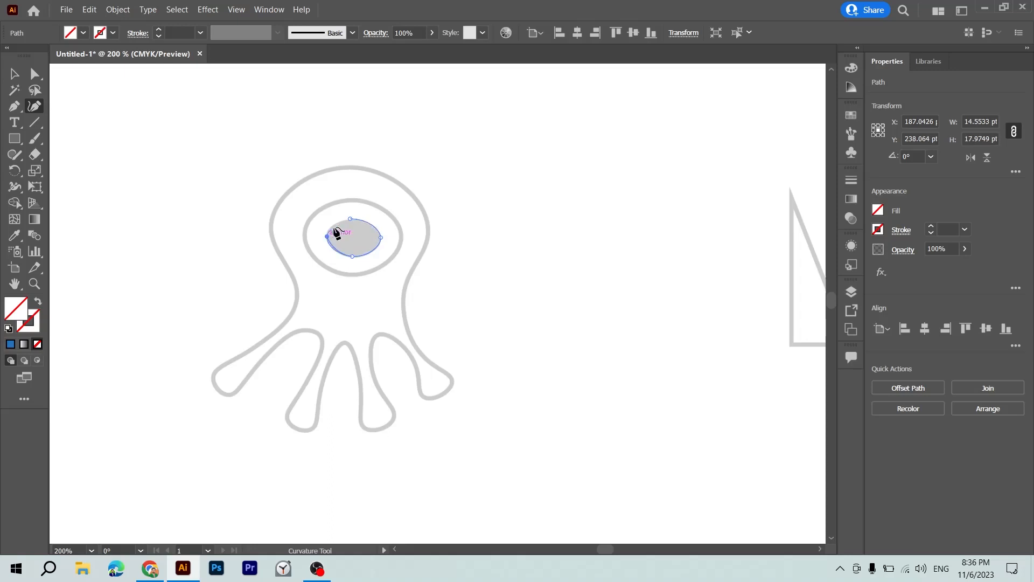
pyautogui.click(327, 238)
pyautogui.click(350, 219)
pyautogui.press('v')
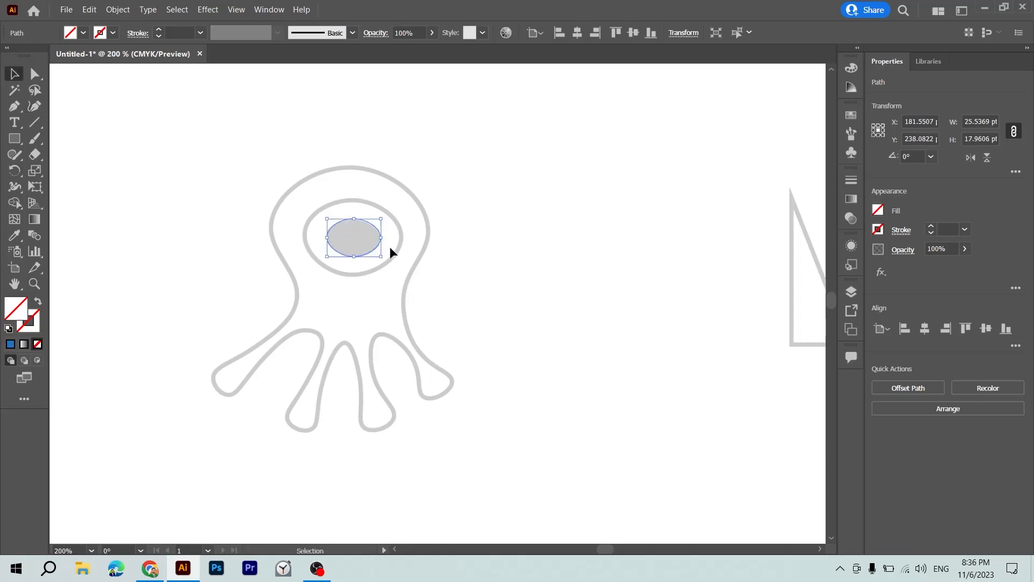
pyautogui.click(471, 262)
# Select the body, eye and pupil paths together and fill them with a bright yellow.
pyautogui.moveTo(492, 157); pyautogui.dragTo(231, 457)
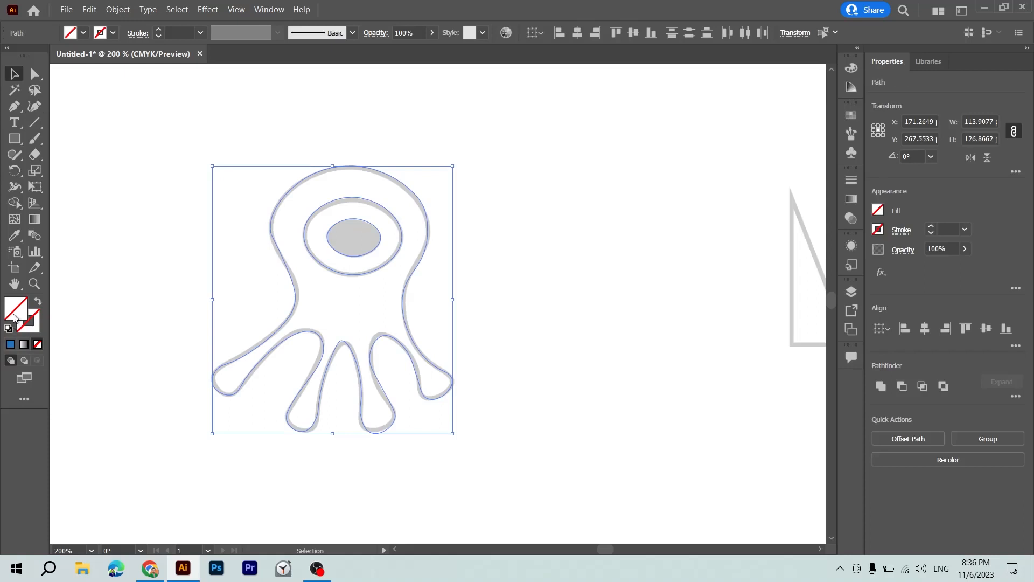
pyautogui.doubleClick(14, 316)
pyautogui.click(508, 233)
pyautogui.moveTo(522, 323); pyautogui.dragTo(521, 342)
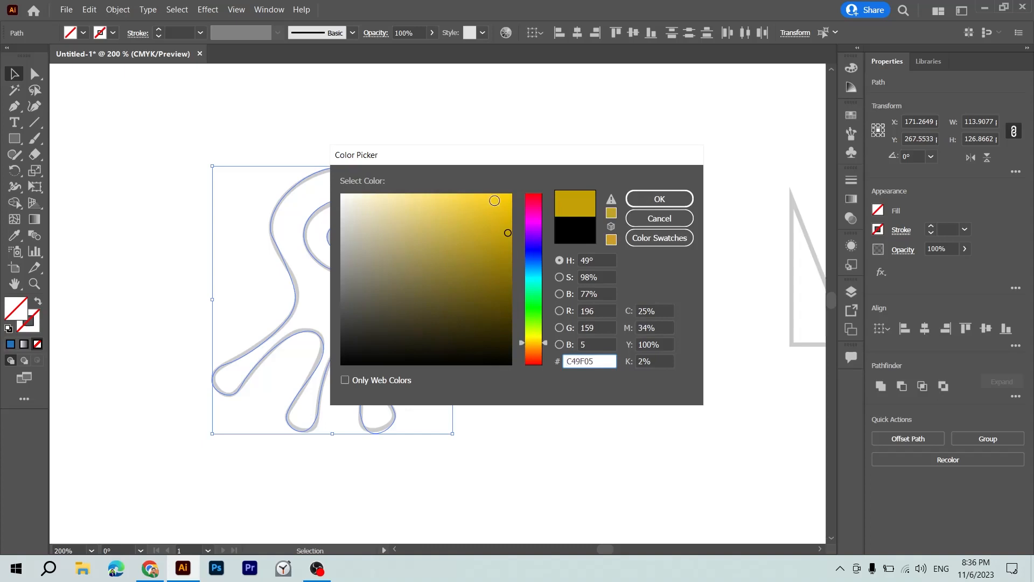
pyautogui.click(490, 195)
pyautogui.press('Return')
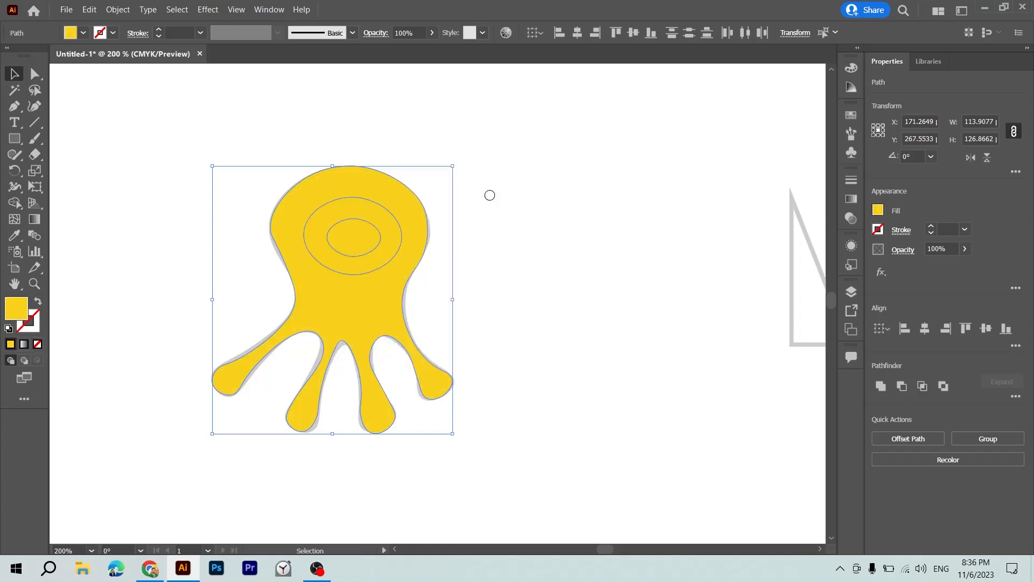
# Fill the outer eye ellipse with white sampled from the empty artboard using the Eyedropper.
pyautogui.click(473, 212)
pyautogui.click(399, 220)
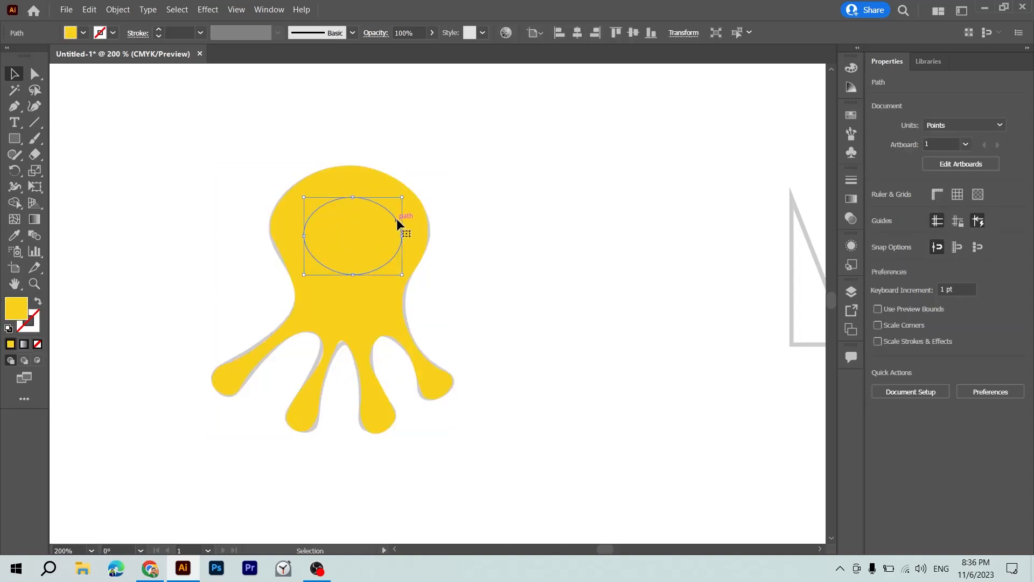
pyautogui.press('i')
pyautogui.click(226, 216)
pyautogui.press('v')
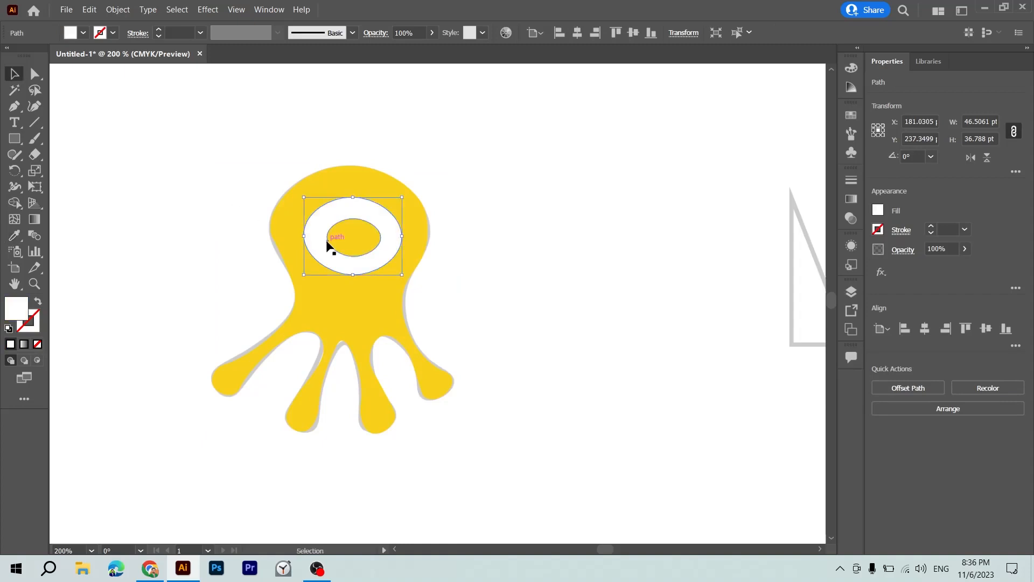
# Fill the pupil with the near-black colour #111110 and deselect it.
pyautogui.click(326, 241)
pyautogui.press('i')
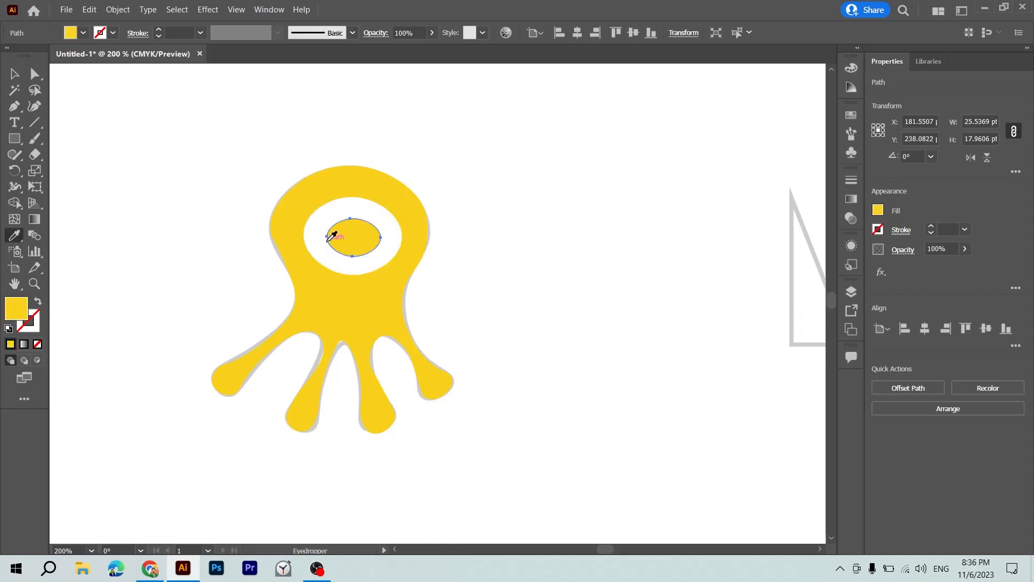
pyautogui.doubleClick(22, 311)
pyautogui.click(340, 342)
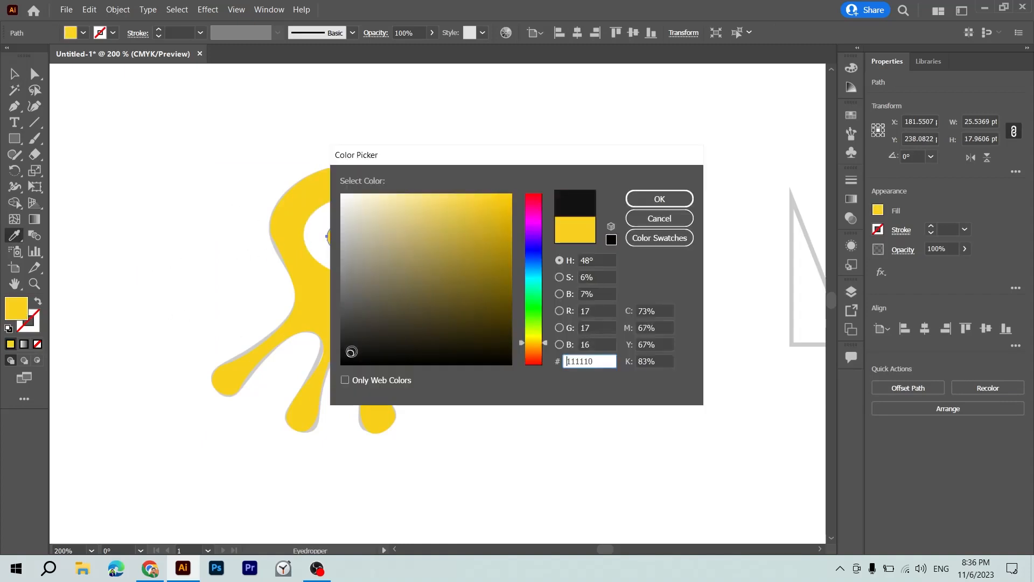
pyautogui.press('Return')
pyautogui.press('v')
pyautogui.click(395, 348)
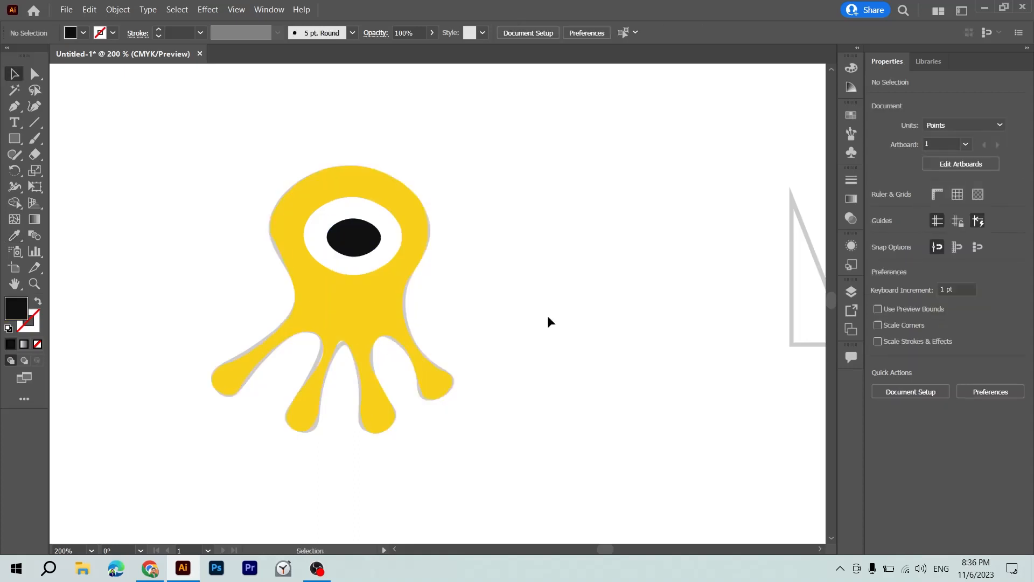
# Move the coloured octopus off to the left of its sketch to compare the two, and undo the move.
pyautogui.moveTo(547, 318); pyautogui.dragTo(496, 313)
pyautogui.hotkey('ctrl', '-')
pyautogui.hotkey('ctrl', '-')
pyautogui.hscroll(3, 497, 313)
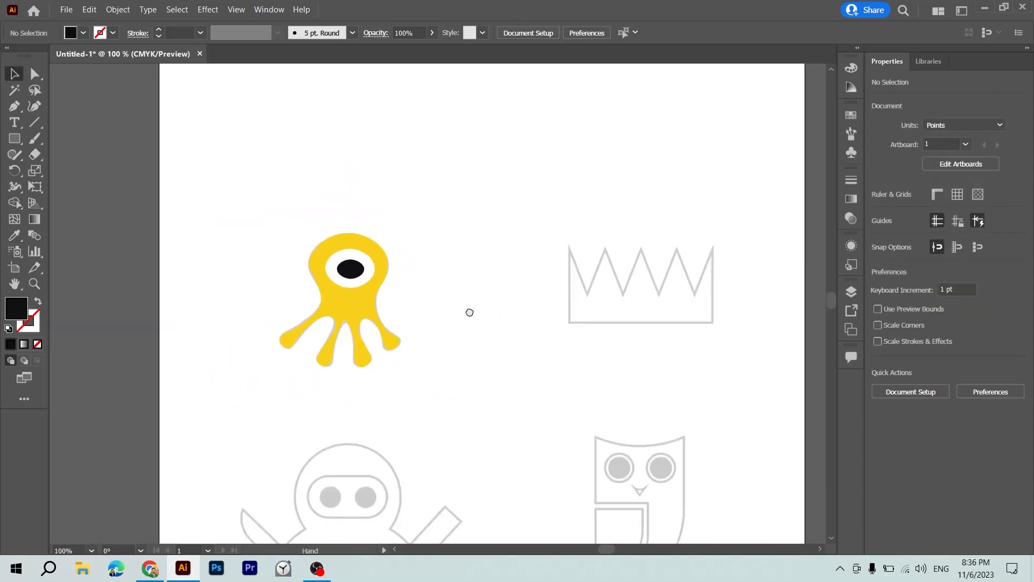
pyautogui.scroll(-1, 468, 310)
pyautogui.click(267, 297)
pyautogui.moveTo(267, 296); pyautogui.dragTo(152, 248)
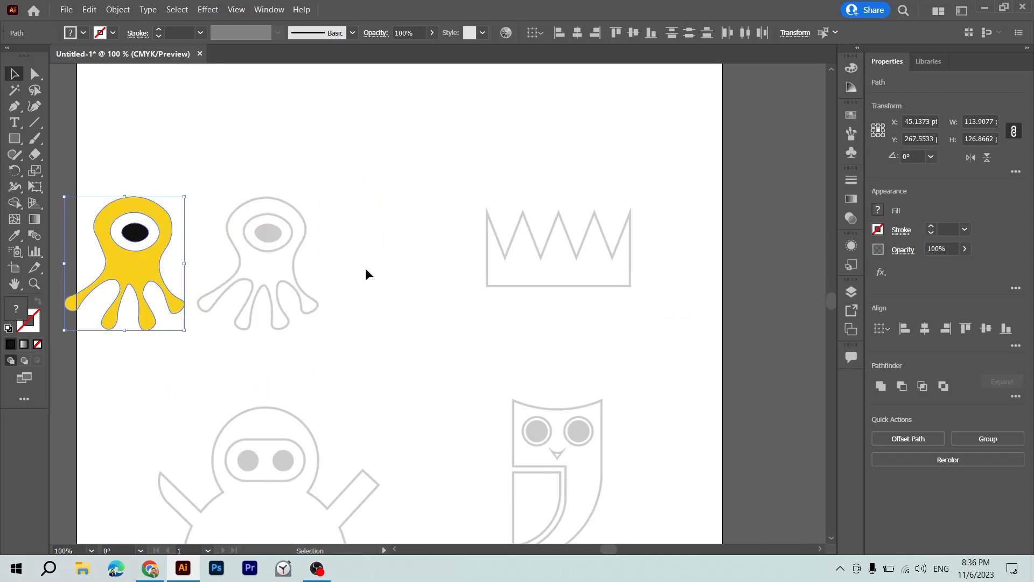
pyautogui.hotkey('ctrl', 'z')
# Try tracing the crown's zigzag top edge with smooth Curvature tool points at each peak and valley.
pyautogui.click(398, 273)
pyautogui.moveTo(398, 275); pyautogui.dragTo(308, 365)
pyautogui.hotkey('ctrl', '+')
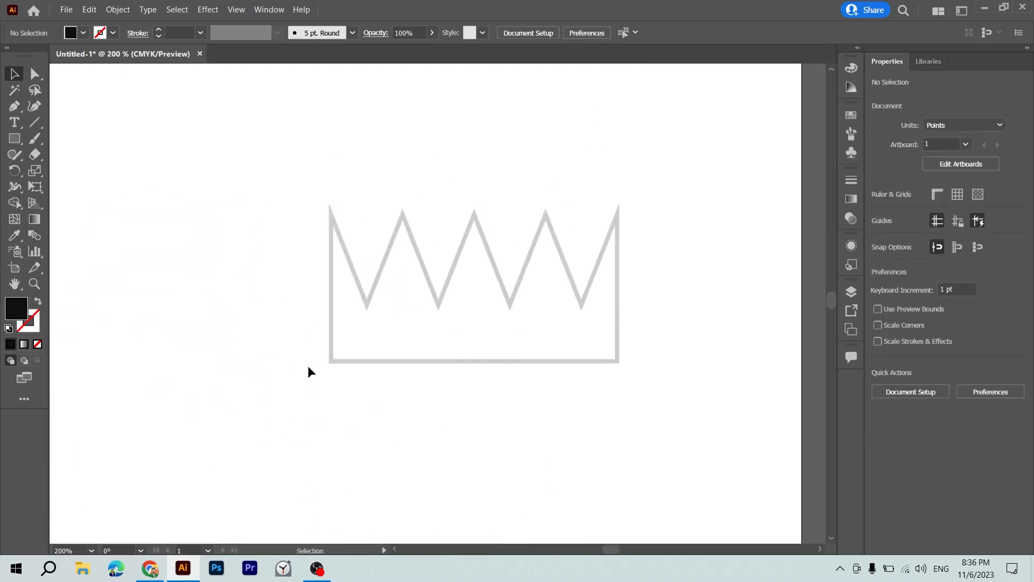
pyautogui.click(35, 106)
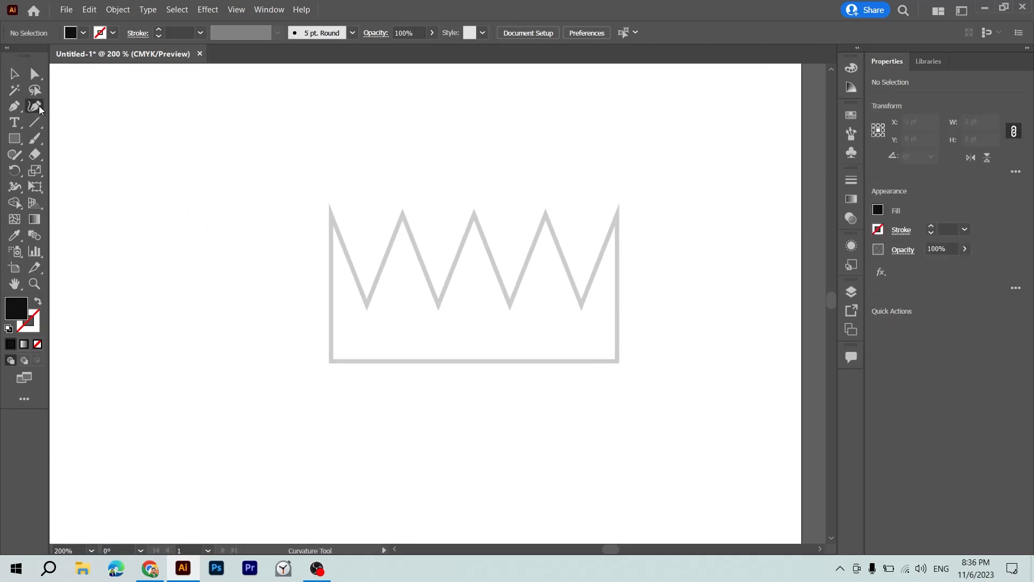
pyautogui.hscroll(-10, 363, 260)
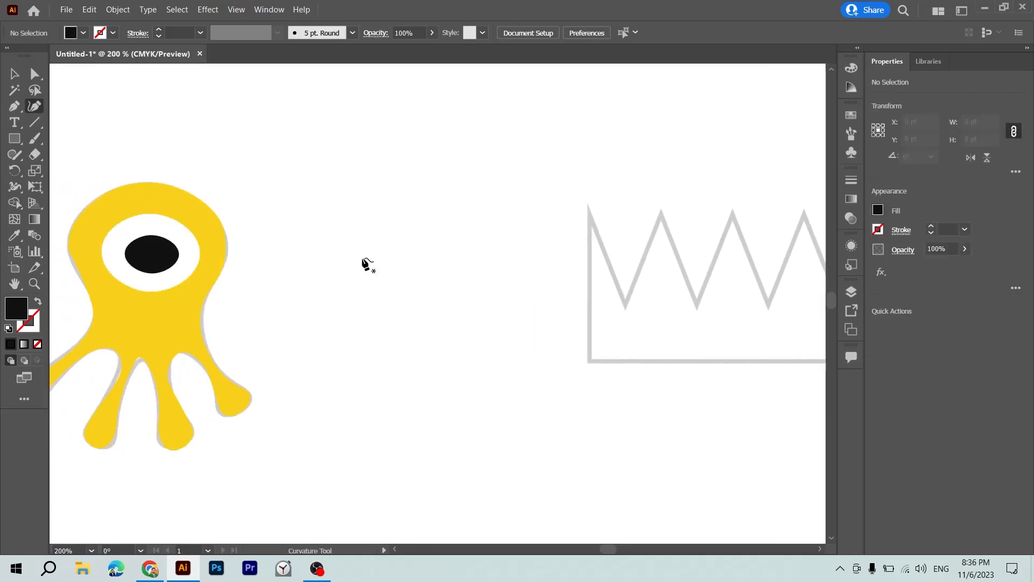
pyautogui.hscroll(10, 364, 259)
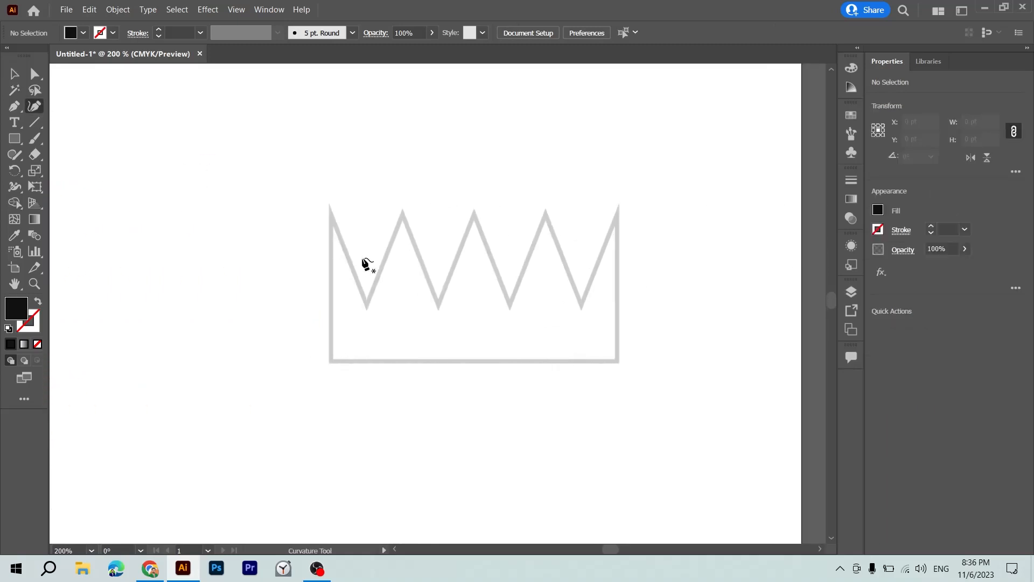
pyautogui.click(330, 209)
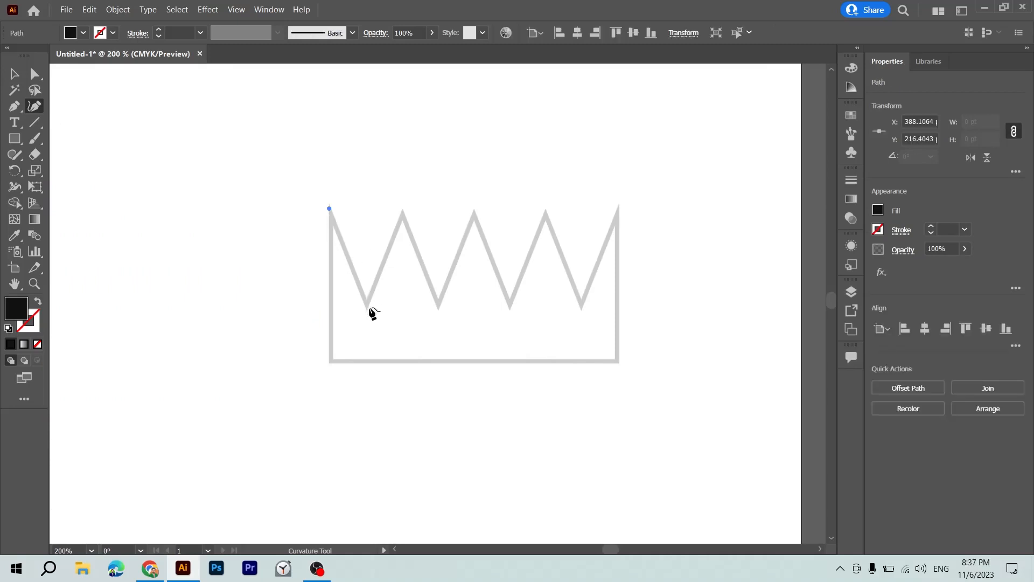
pyautogui.click(368, 304)
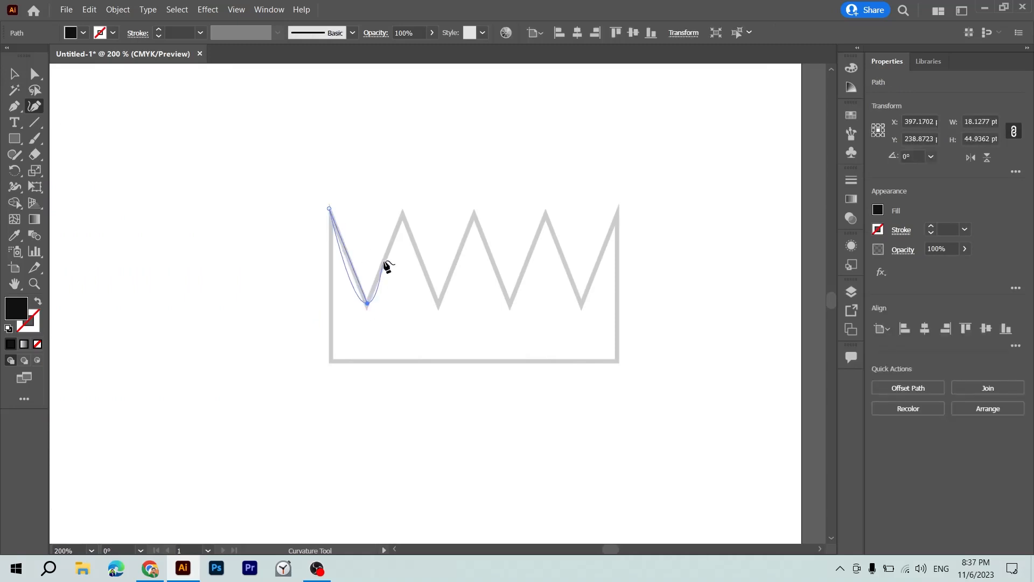
pyautogui.click(403, 213)
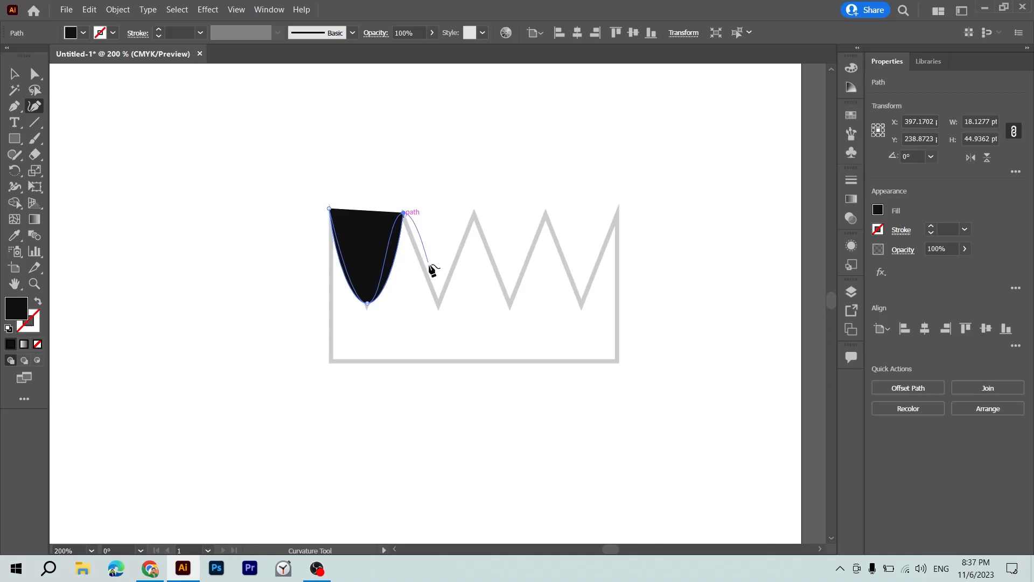
pyautogui.click(438, 300)
pyautogui.click(474, 214)
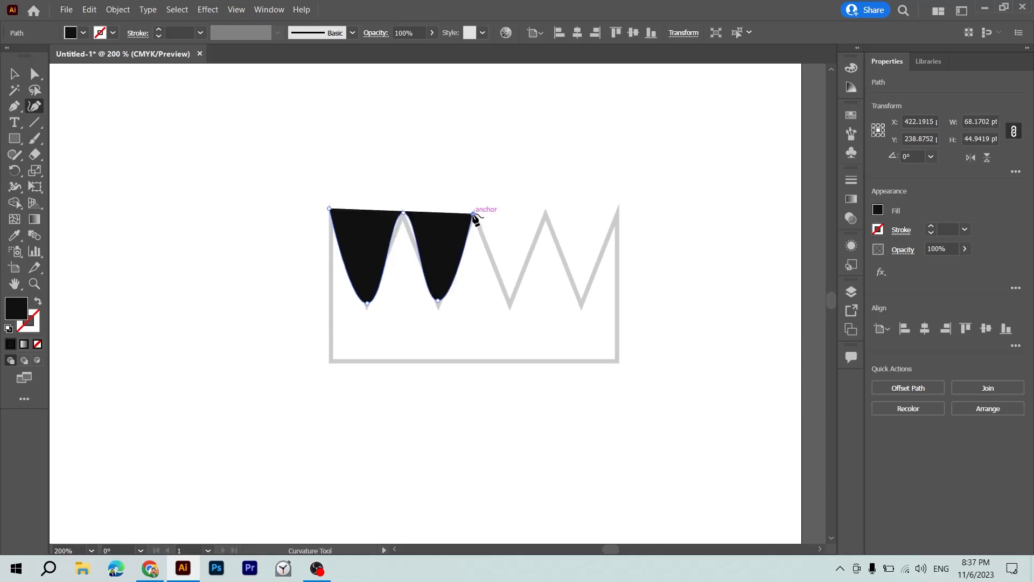
pyautogui.click(508, 301)
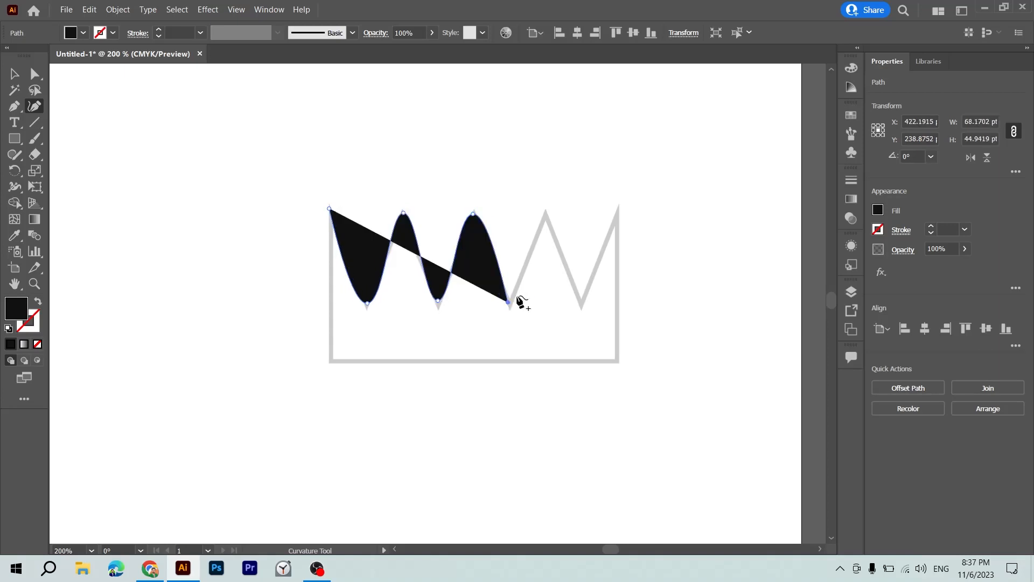
pyautogui.click(545, 213)
pyautogui.click(580, 302)
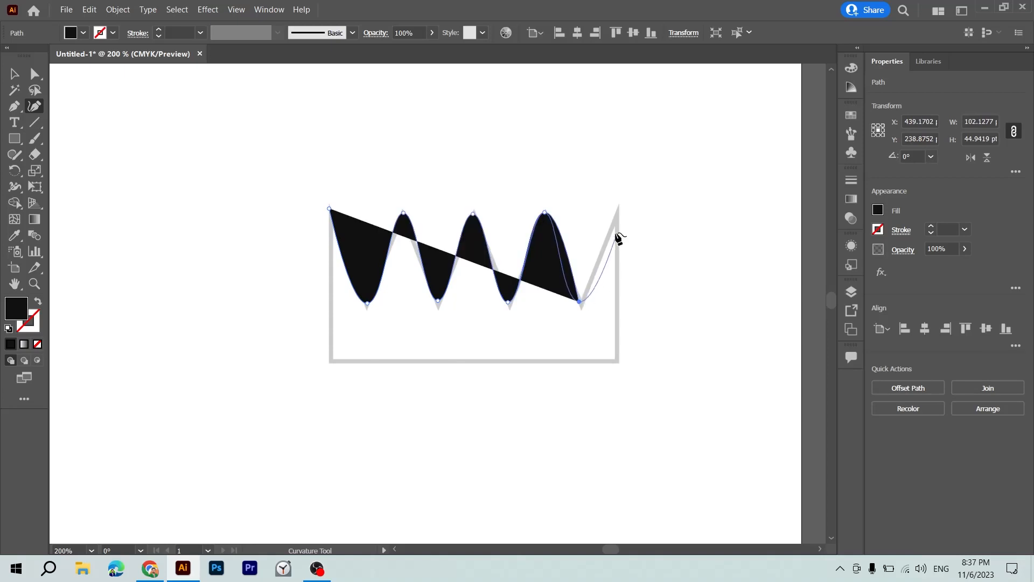
pyautogui.click(615, 205)
# Close the smooth trial path around the crown's two base corners and delete the whole path.
pyautogui.click(617, 360)
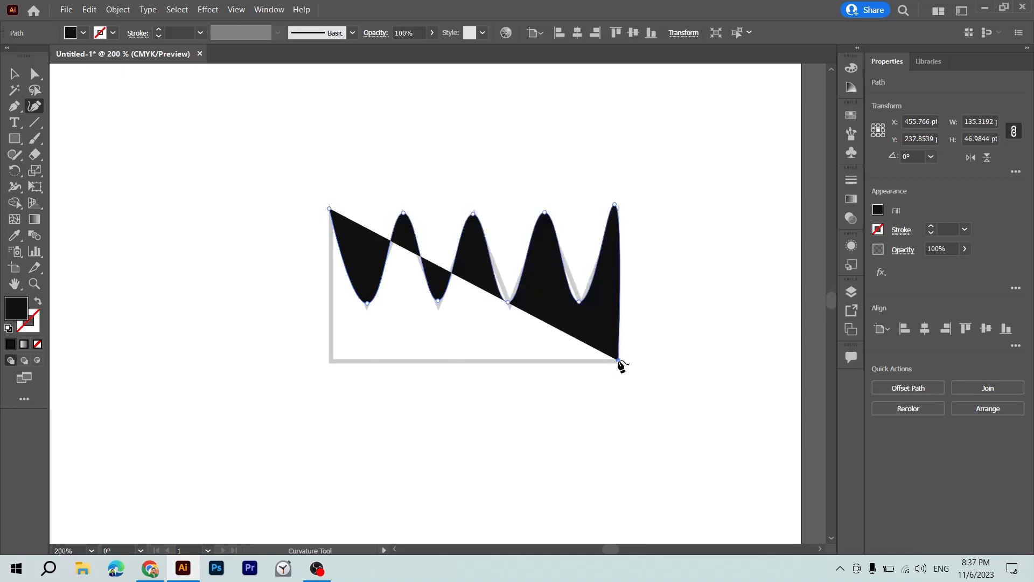
pyautogui.click(330, 361)
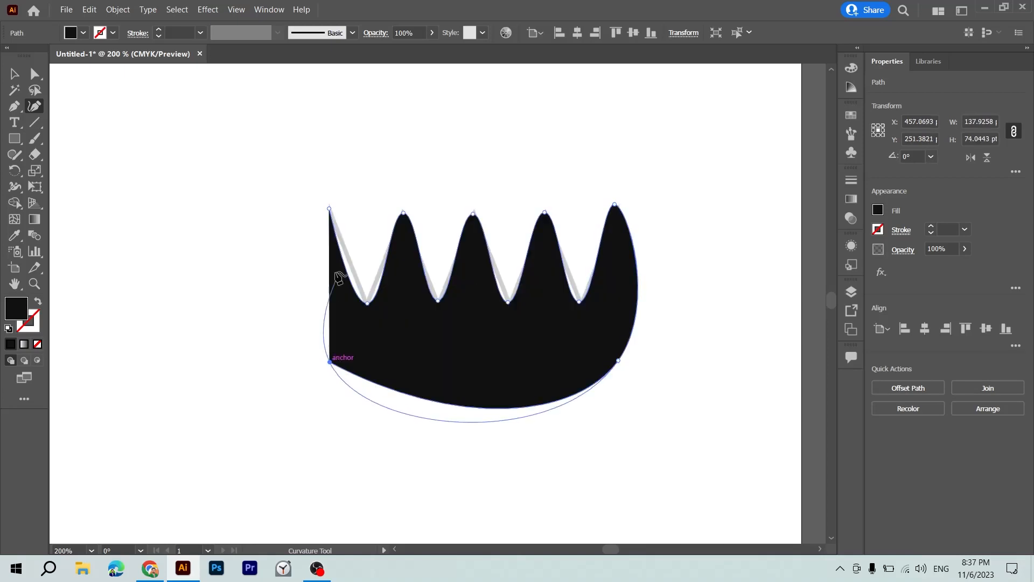
pyautogui.click(329, 208)
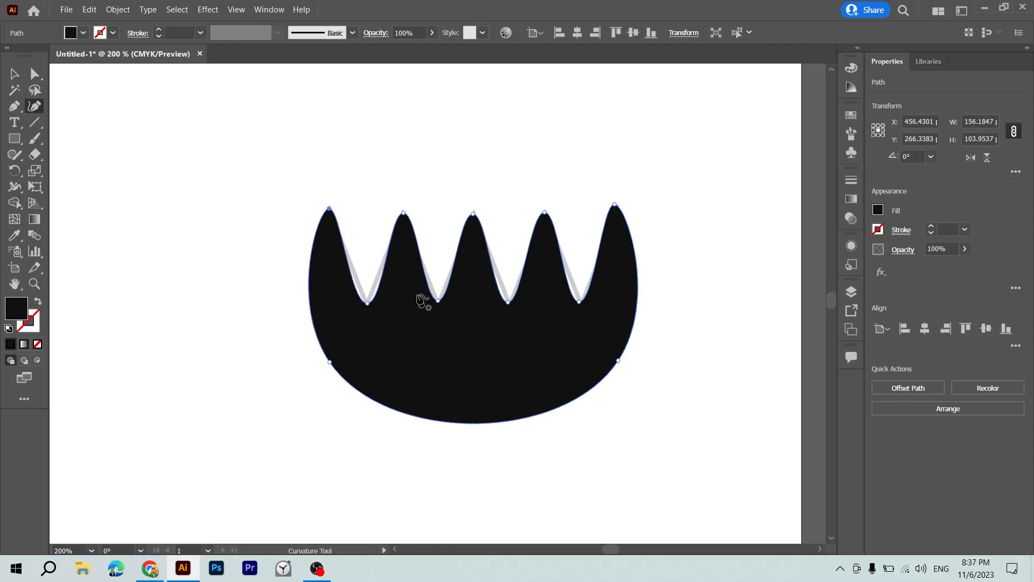
pyautogui.press('Delete')
pyautogui.press('Delete')
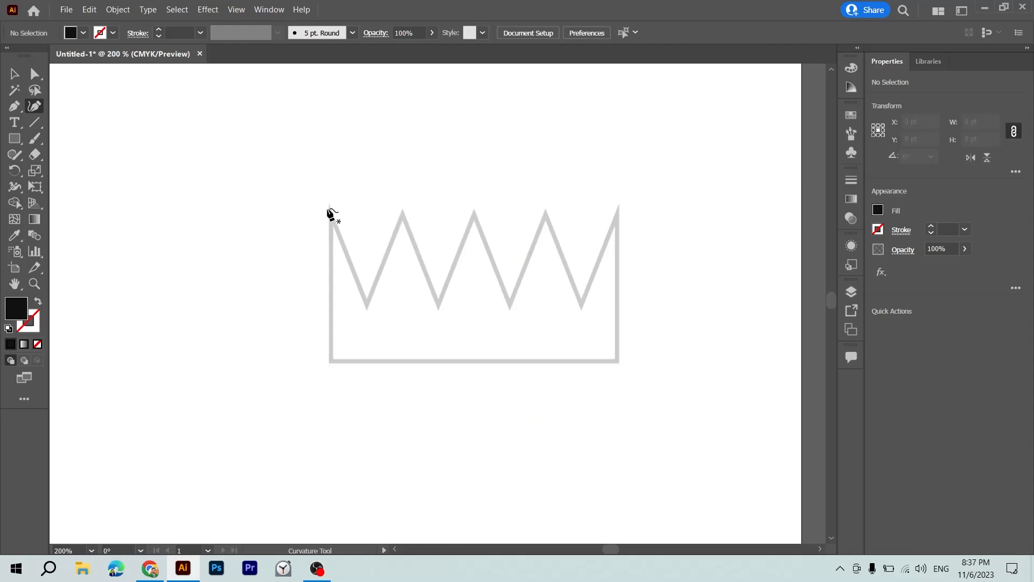
# Restart the crown trace with the Curvature tool, using corner points at the left tip, first valley and second peak.
pyautogui.hscroll(-5, 329, 214)
pyautogui.hscroll(6, 330, 214)
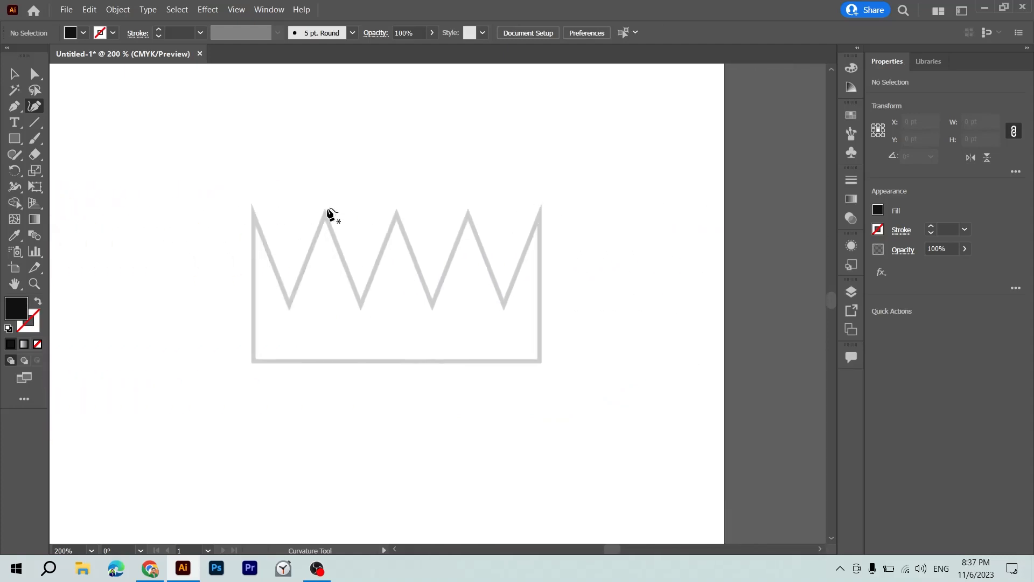
pyautogui.click(251, 209)
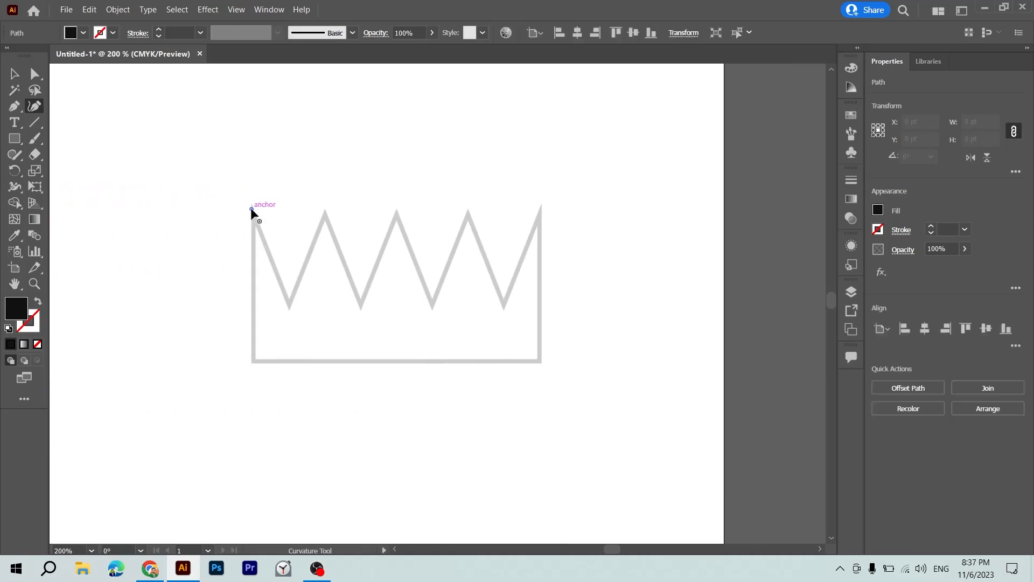
pyautogui.click(290, 302)
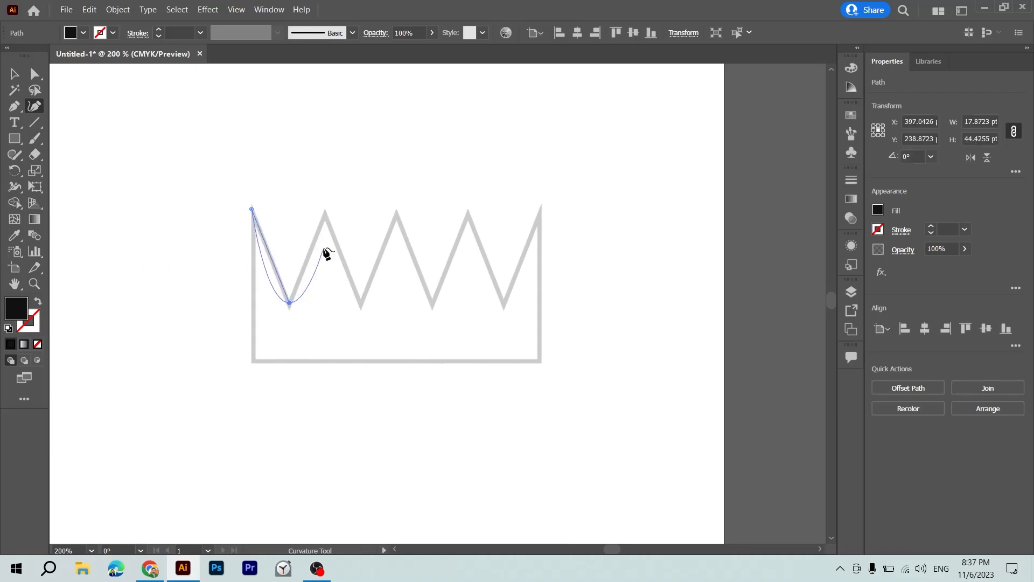
pyautogui.hotkey('ctrl', 'z')
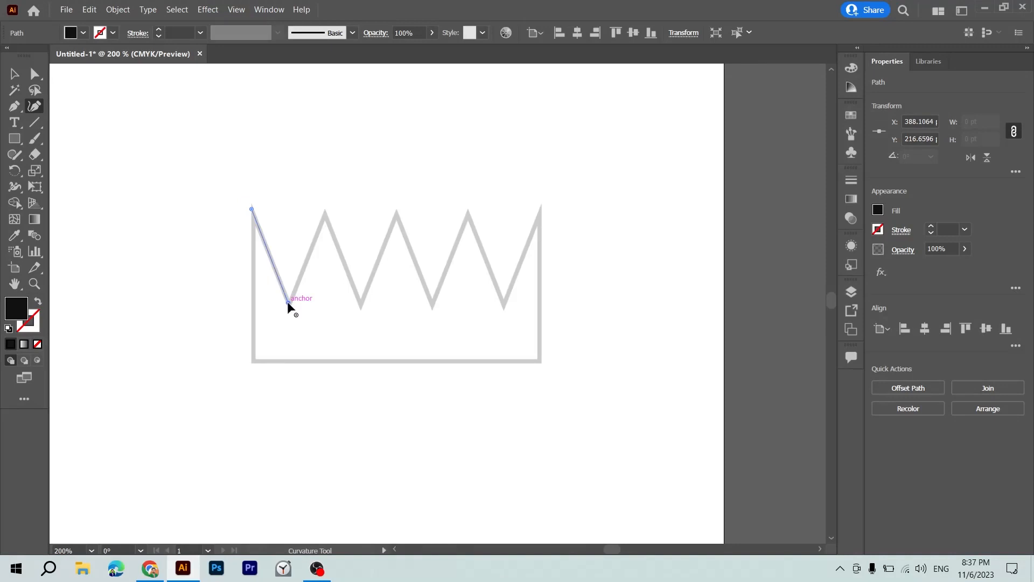
pyautogui.click(289, 302)
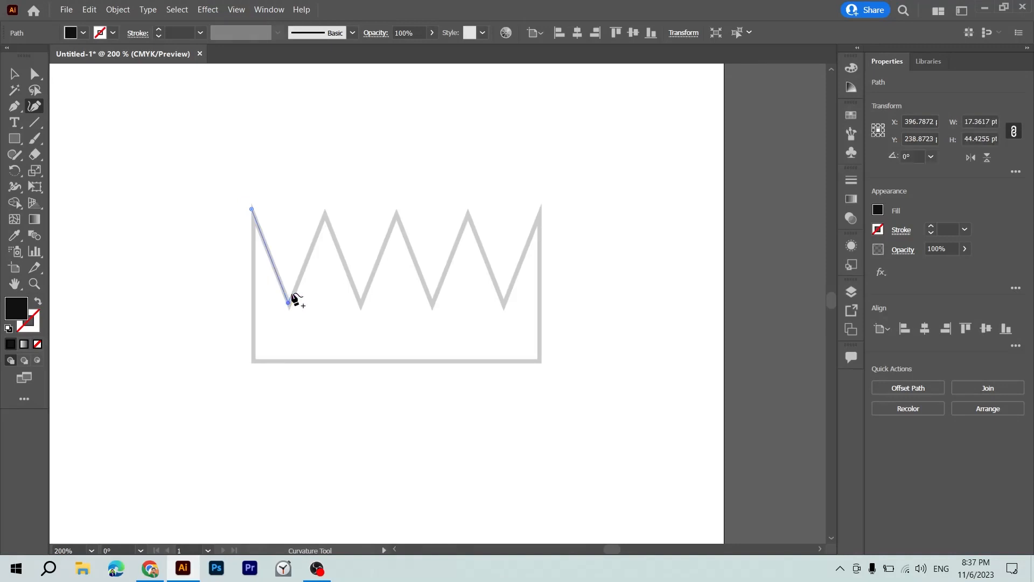
pyautogui.click(325, 212)
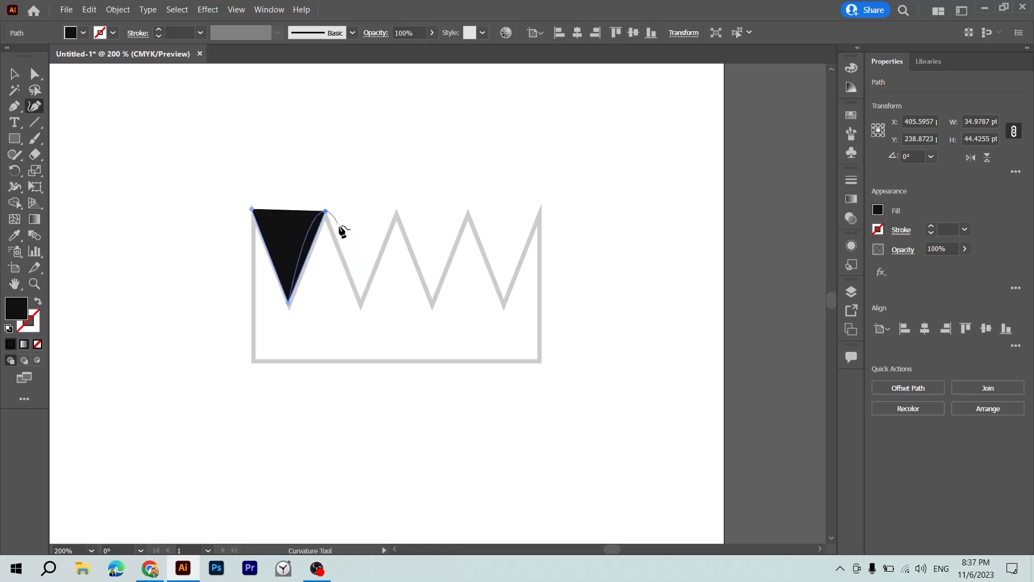
pyautogui.hotkey('ctrl', 'z')
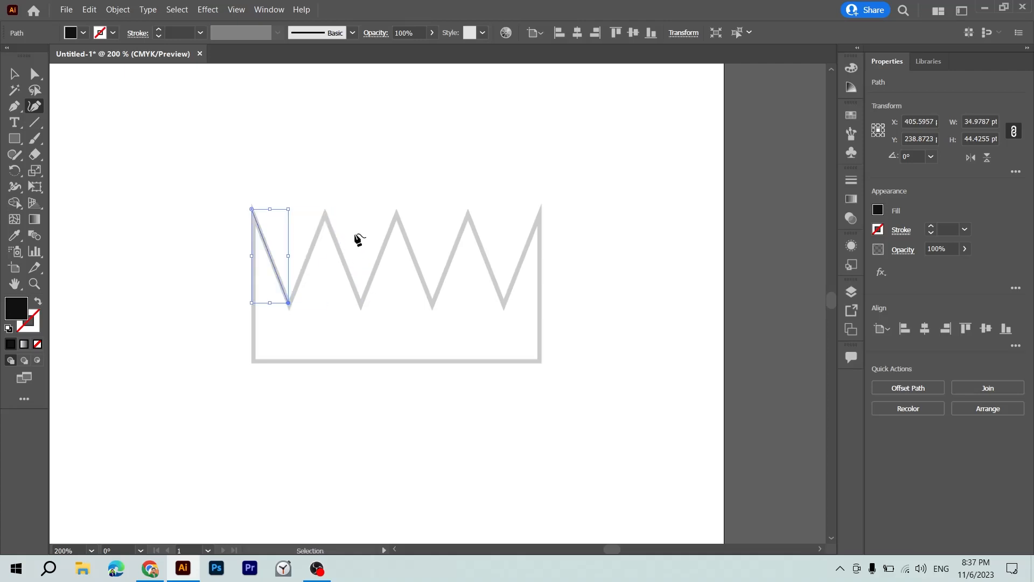
pyautogui.click(323, 214)
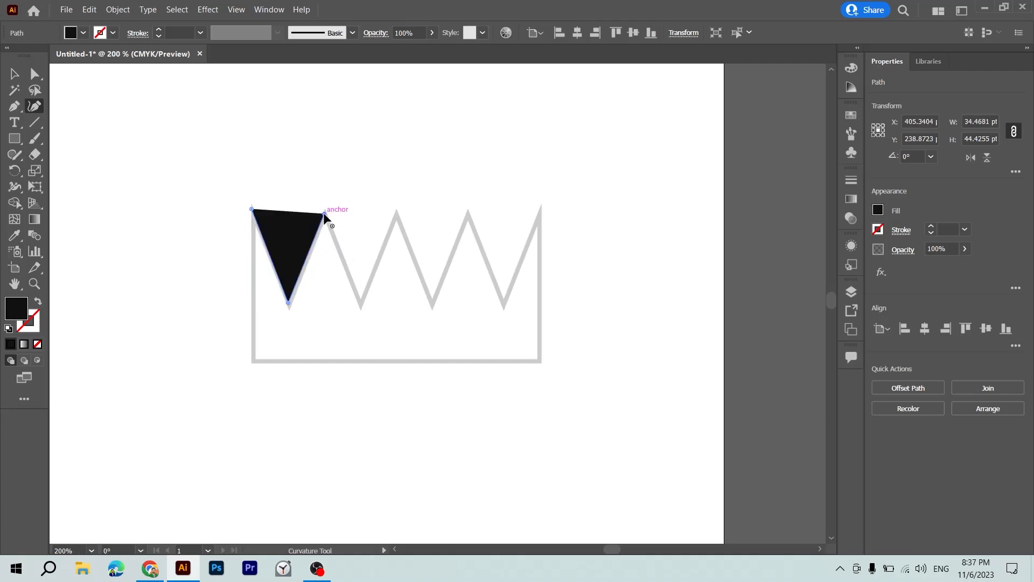
# Continue the crown path with corner points along the remaining valleys and peaks up to the right tip.
pyautogui.click(361, 305)
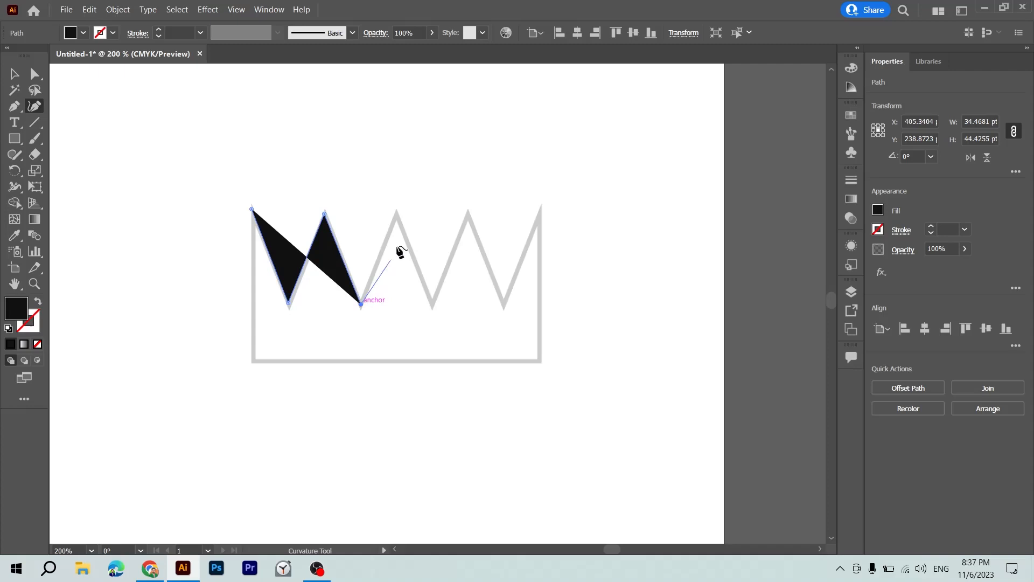
pyautogui.click(396, 212)
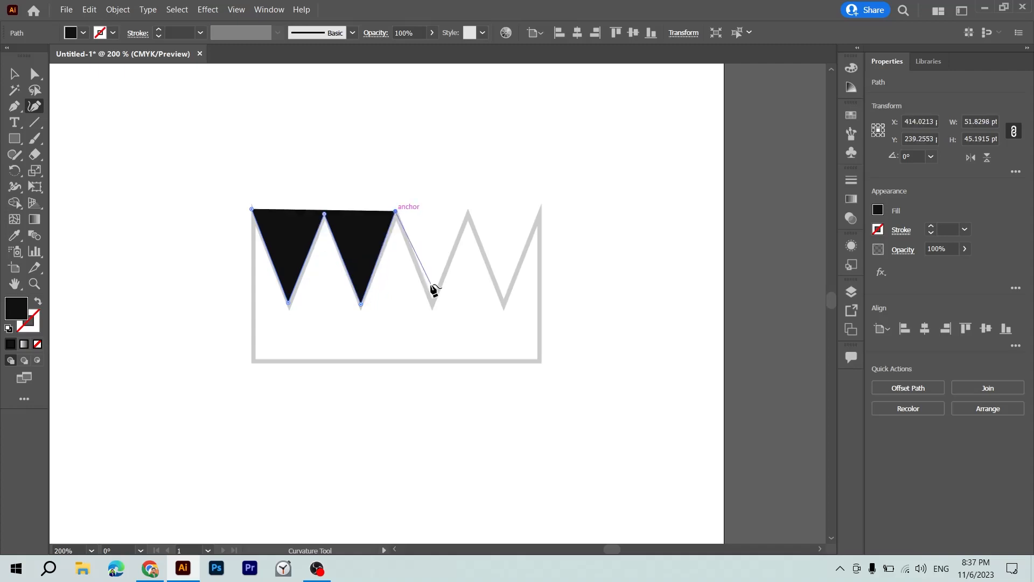
pyautogui.click(432, 302)
pyautogui.click(467, 213)
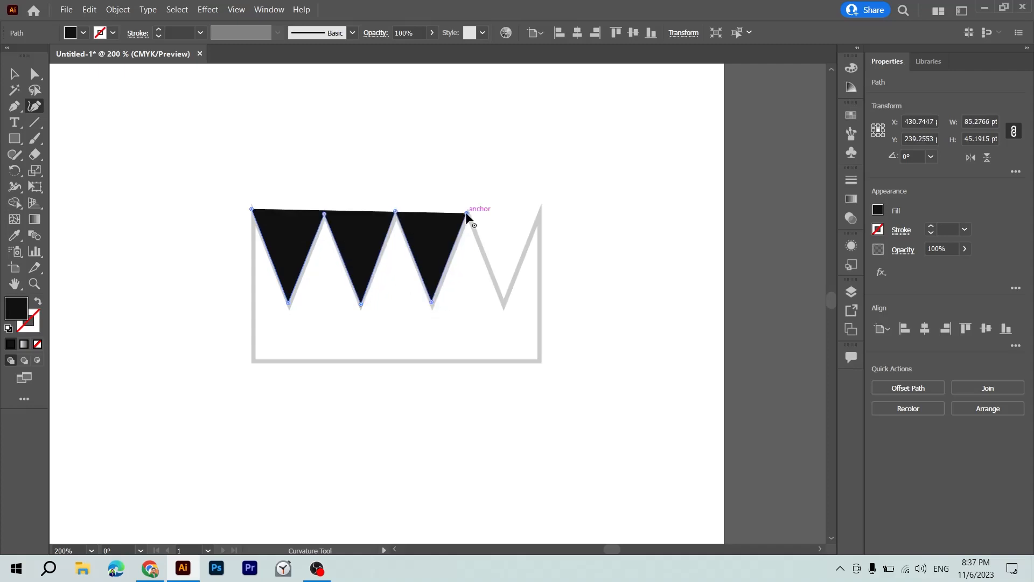
pyautogui.click(505, 301)
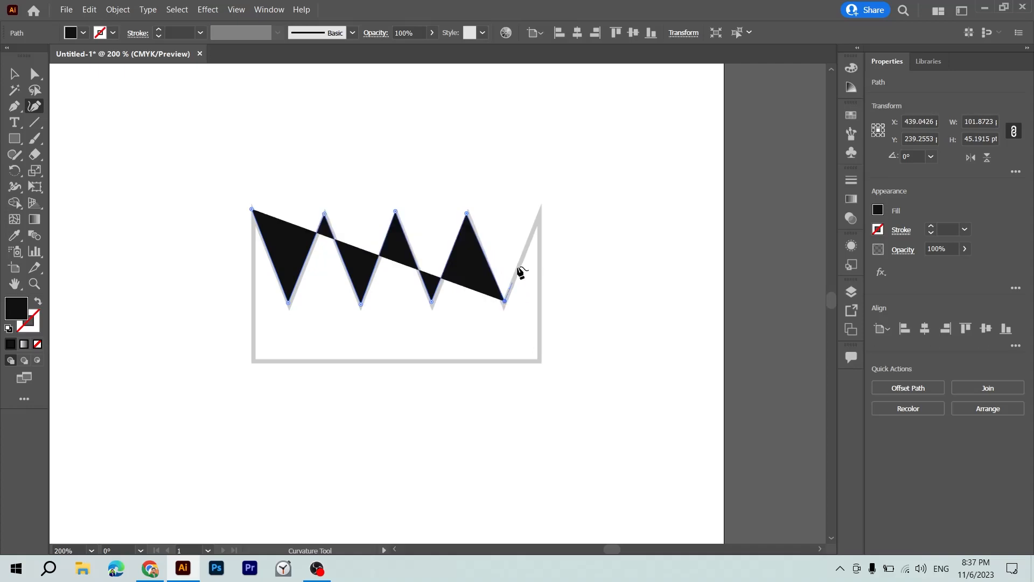
pyautogui.click(541, 209)
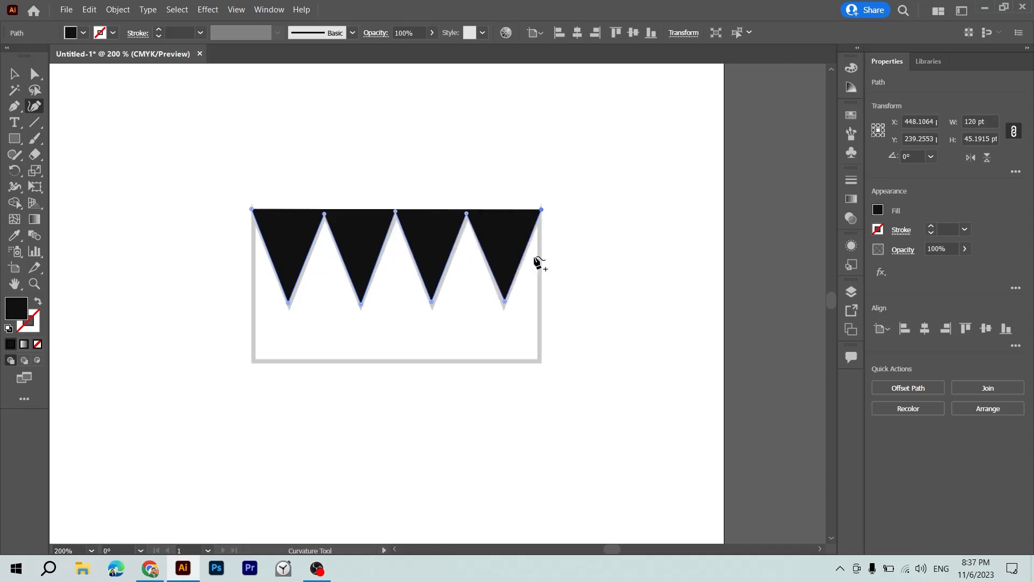
# Add corner points at the crown's two base corners, close the path and switch to the Selection tool.
pyautogui.click(539, 357)
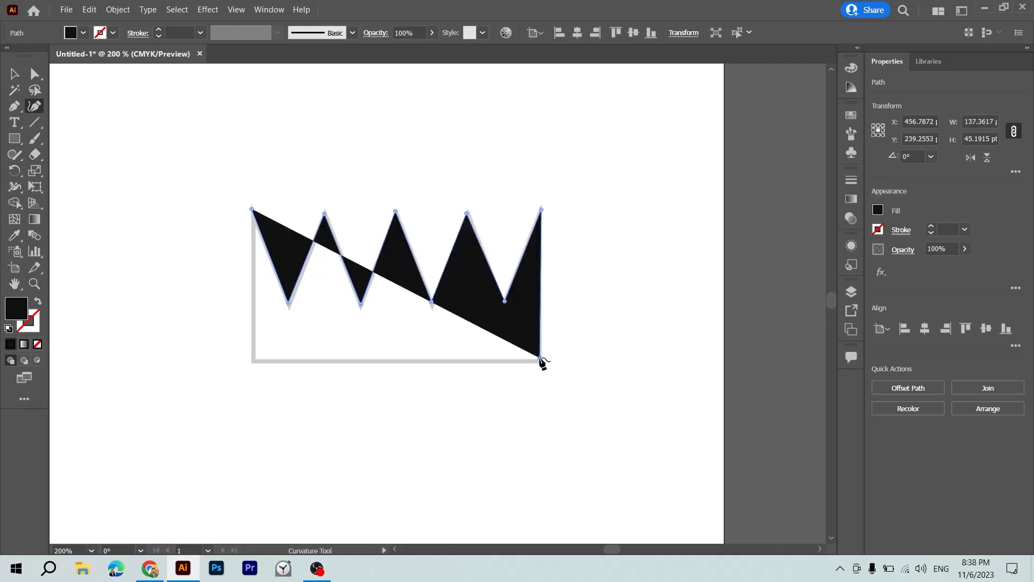
pyautogui.click(253, 359)
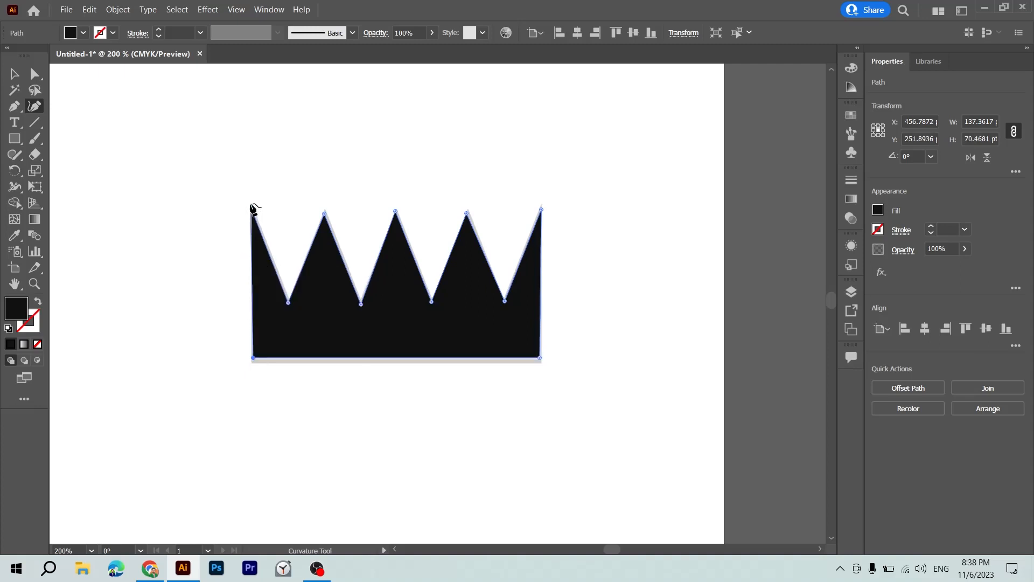
pyautogui.press('v')
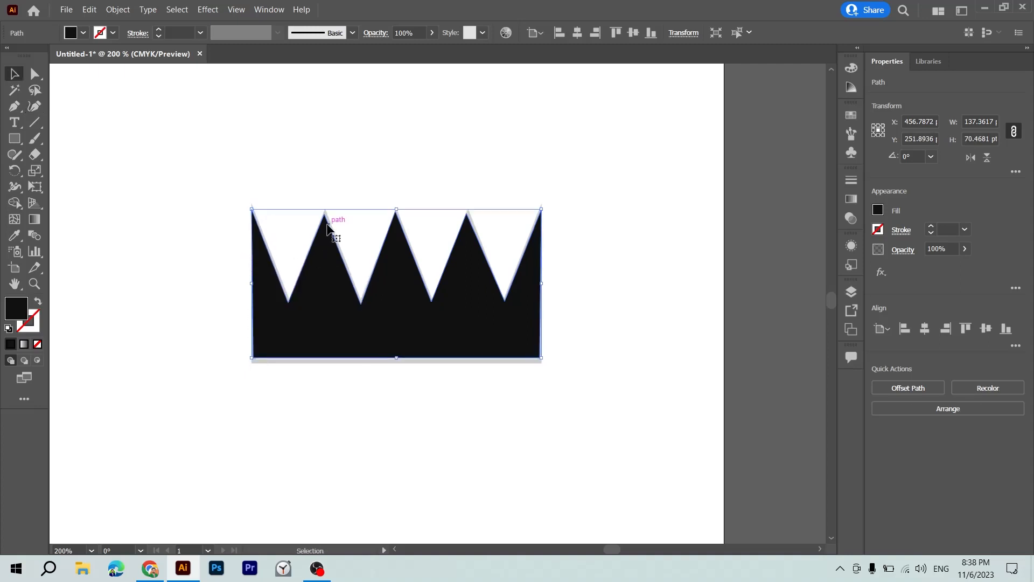
# Move the traced crown to the right of its sketch to compare the two, and undo the move.
pyautogui.click(371, 189)
pyautogui.moveTo(367, 334); pyautogui.dragTo(513, 344)
pyautogui.hotkey('ctrl', 'z')
# Look over the traced shapes and examine the outline of the owl sketch below the crown.
pyautogui.hotkey('ctrl', '-')
pyautogui.hotkey('ctrl', '-')
pyautogui.hotkey('ctrl', '-')
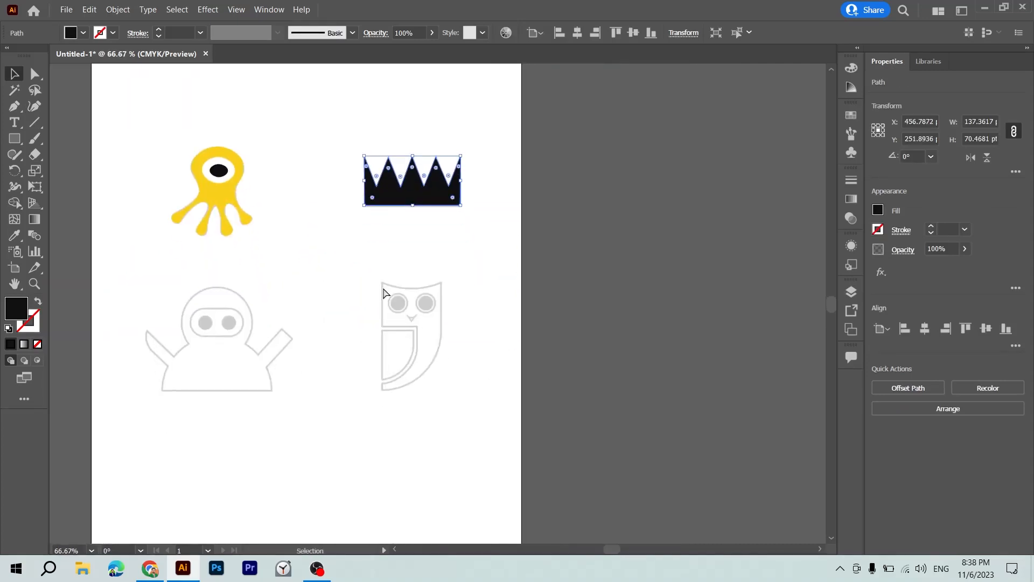
pyautogui.hotkey('ctrl', '-')
pyautogui.hotkey('ctrl', '+')
pyautogui.hotkey('ctrl', '+')
pyautogui.moveTo(377, 370); pyautogui.dragTo(322, 111)
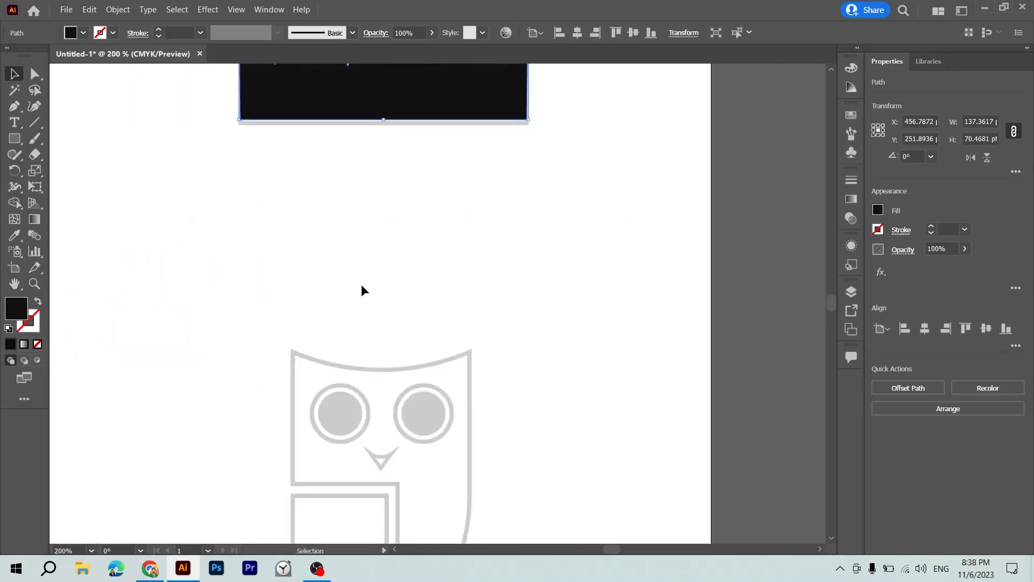
pyautogui.moveTo(404, 501); pyautogui.dragTo(527, 304)
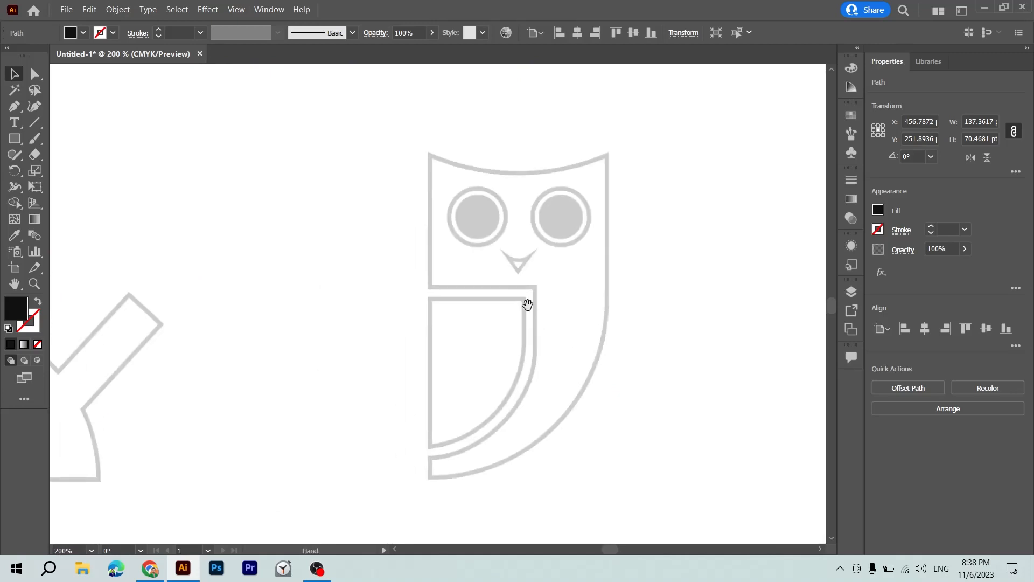
# Try to trace the raised-arm figure with the Pen tool, along its base and up to the right armpit.
pyautogui.click(489, 282)
pyautogui.moveTo(323, 291); pyautogui.dragTo(633, 277)
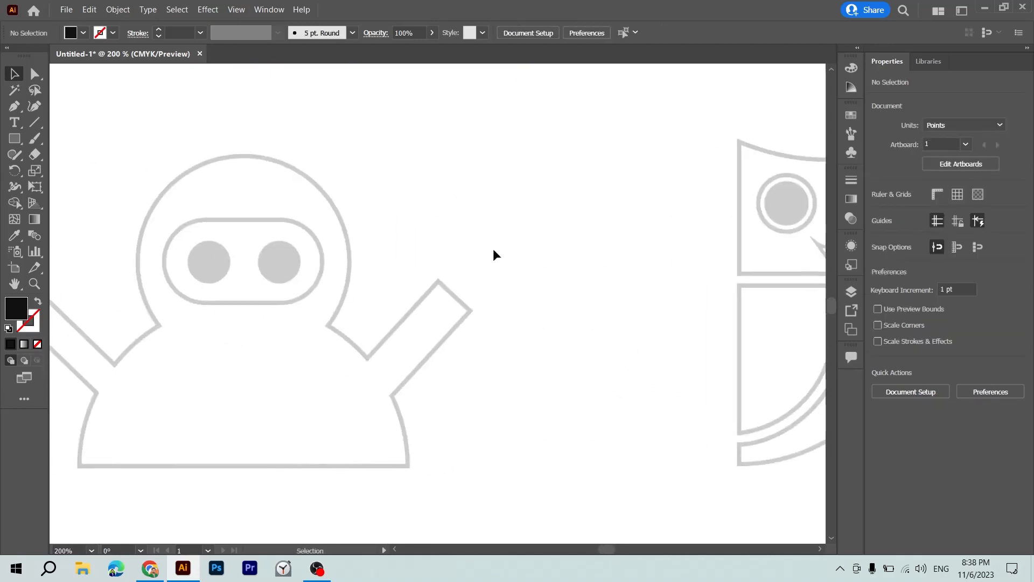
pyautogui.moveTo(334, 244); pyautogui.dragTo(485, 229)
pyautogui.press('p')
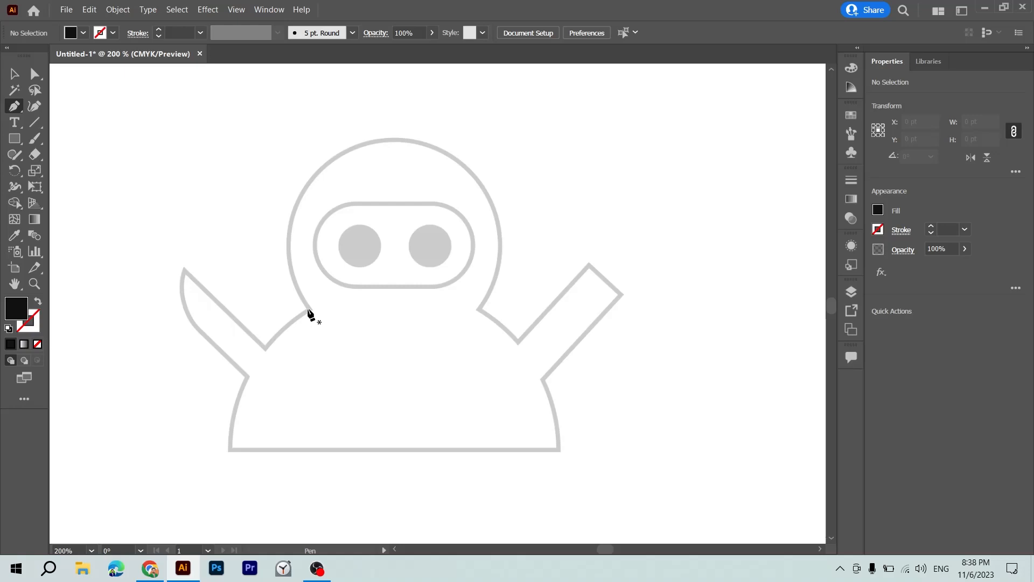
pyautogui.click(231, 450)
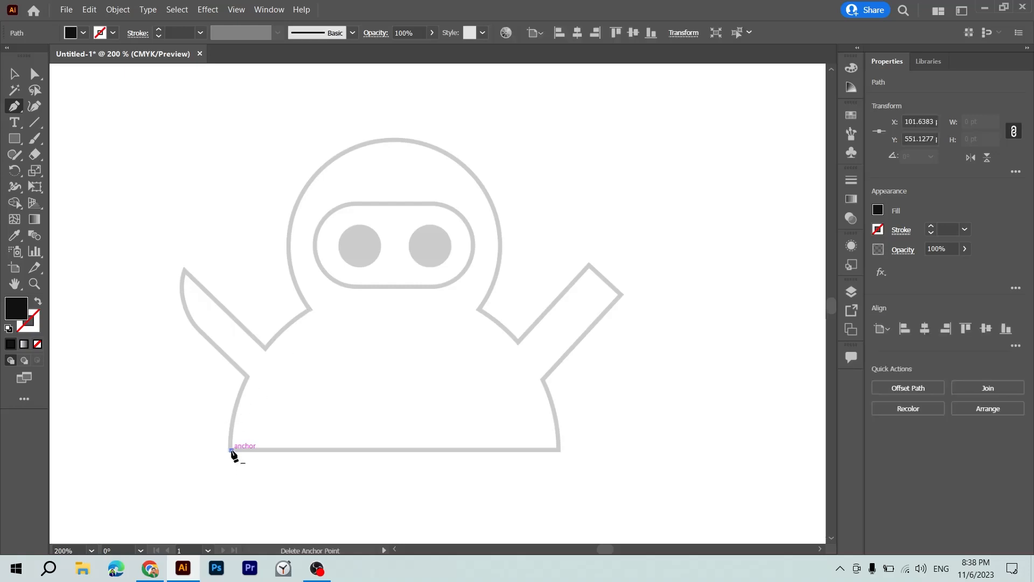
pyautogui.hotkey('ctrl', 'z')
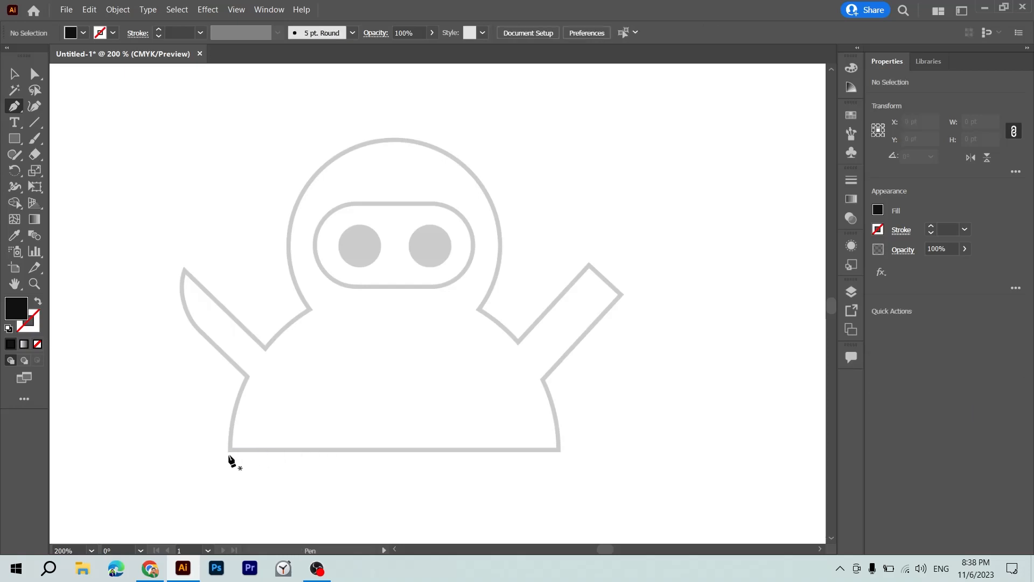
pyautogui.click(230, 450)
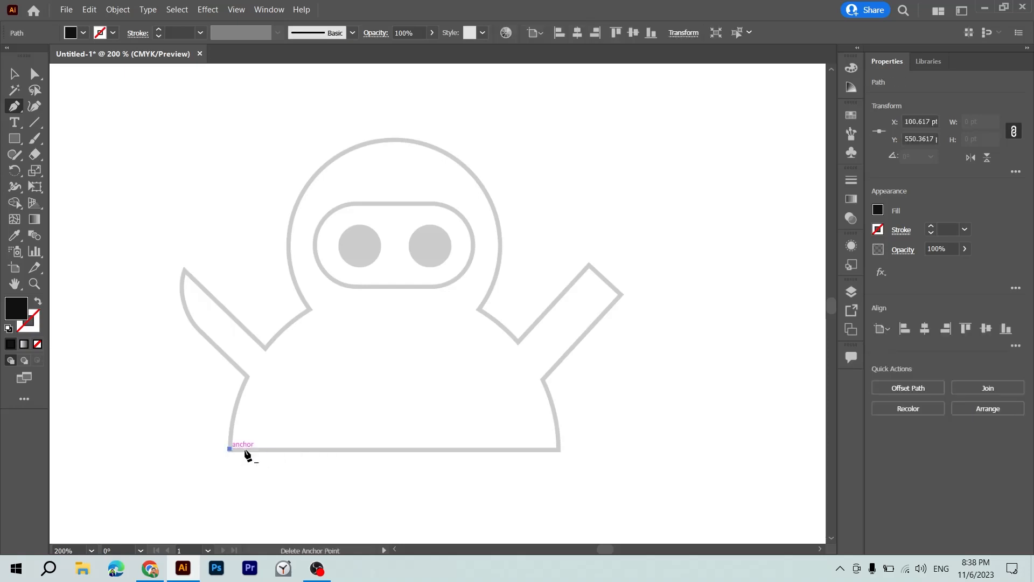
pyautogui.click(559, 450)
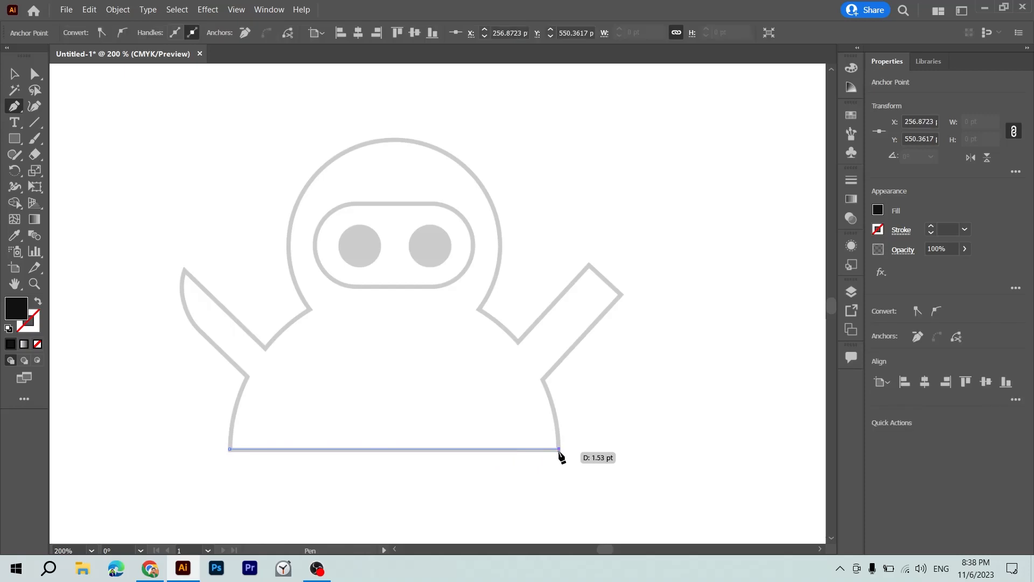
pyautogui.click(544, 378)
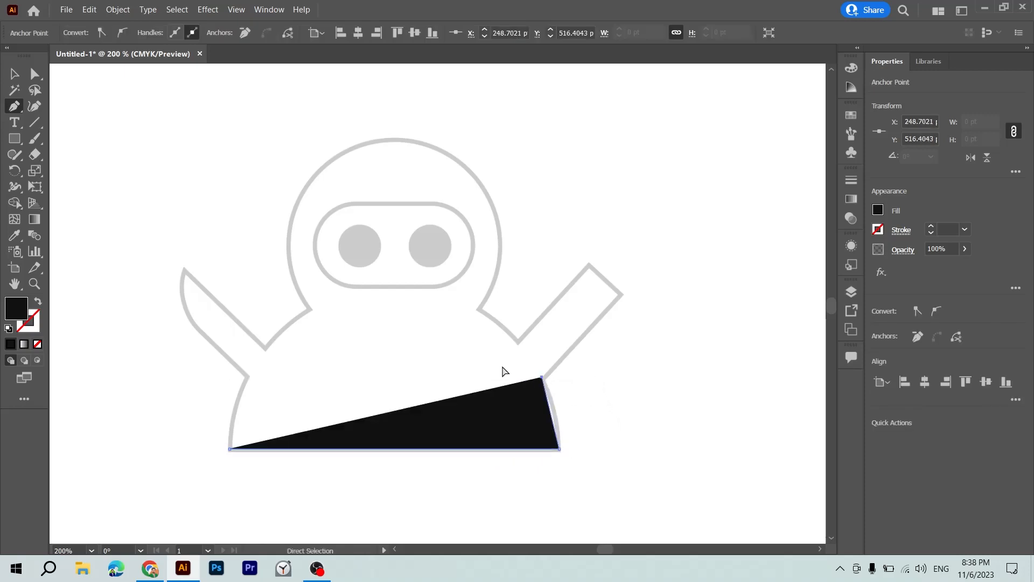
pyautogui.hotkey('ctrl', 'z')
pyautogui.hotkey('ctrl', 'z')
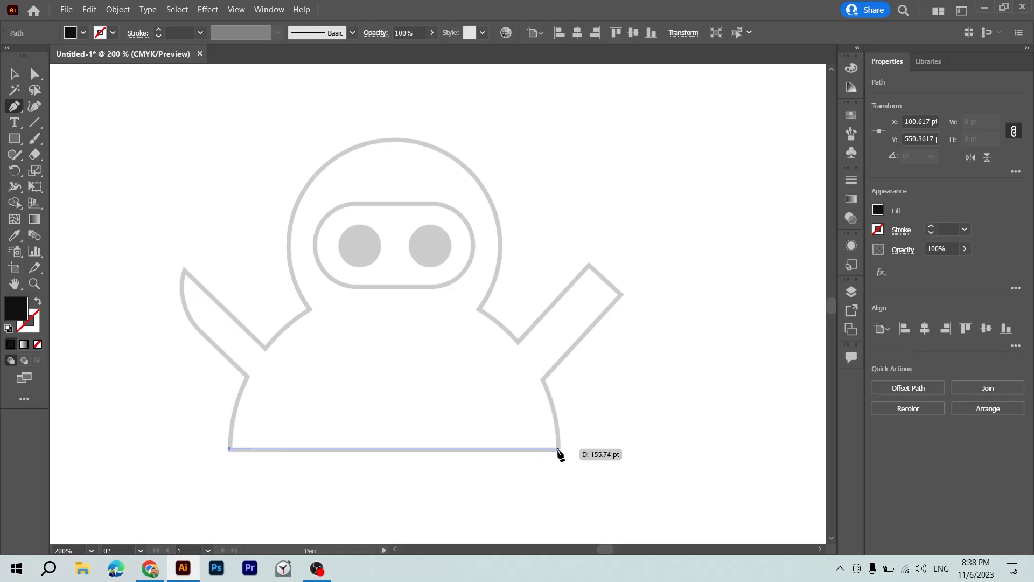
# Retry the Pen tool points at the figure's lower-right corner and right armpit, and abandon the path.
pyautogui.click(559, 450)
pyautogui.click(544, 380)
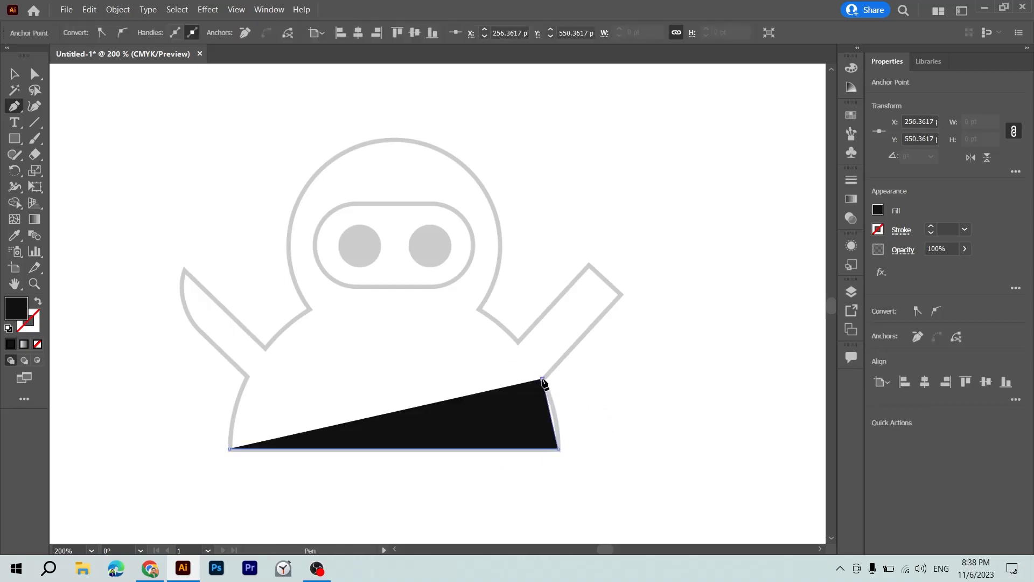
pyautogui.hotkey('ctrl', 'z')
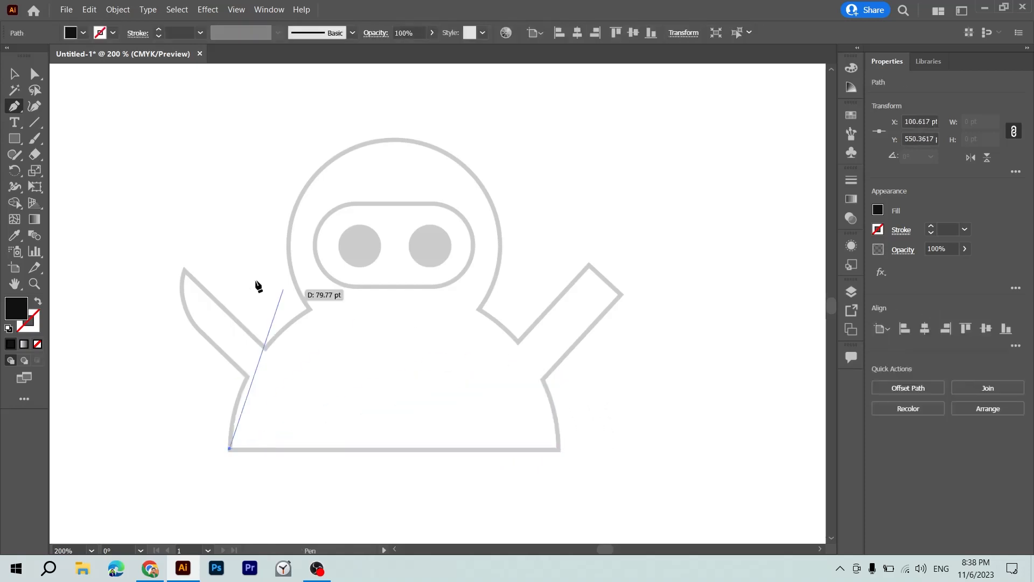
pyautogui.press('Escape')
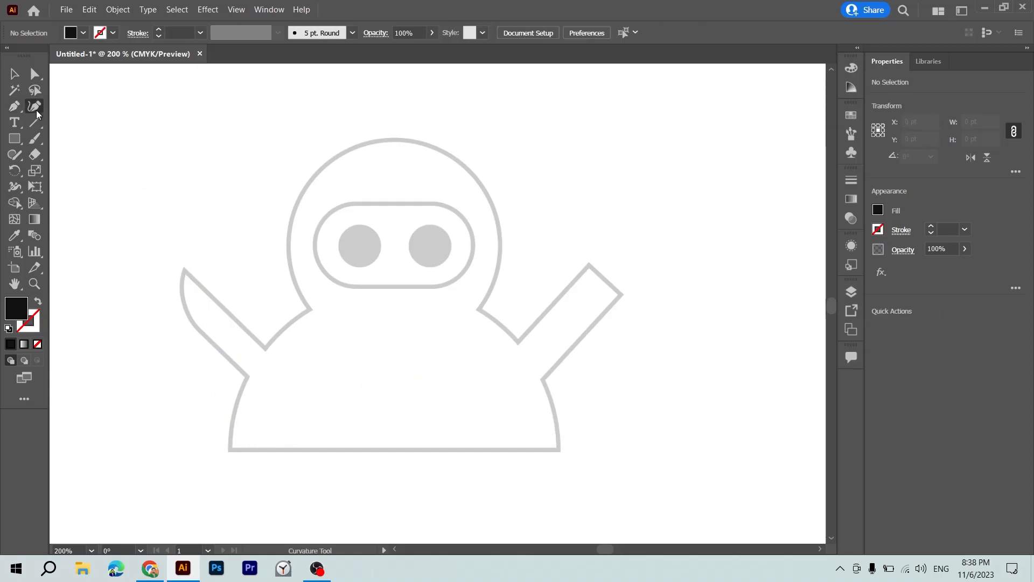
# Try to draw the figure's base line between its two lower corners with the Curvature tool.
pyautogui.click(231, 448)
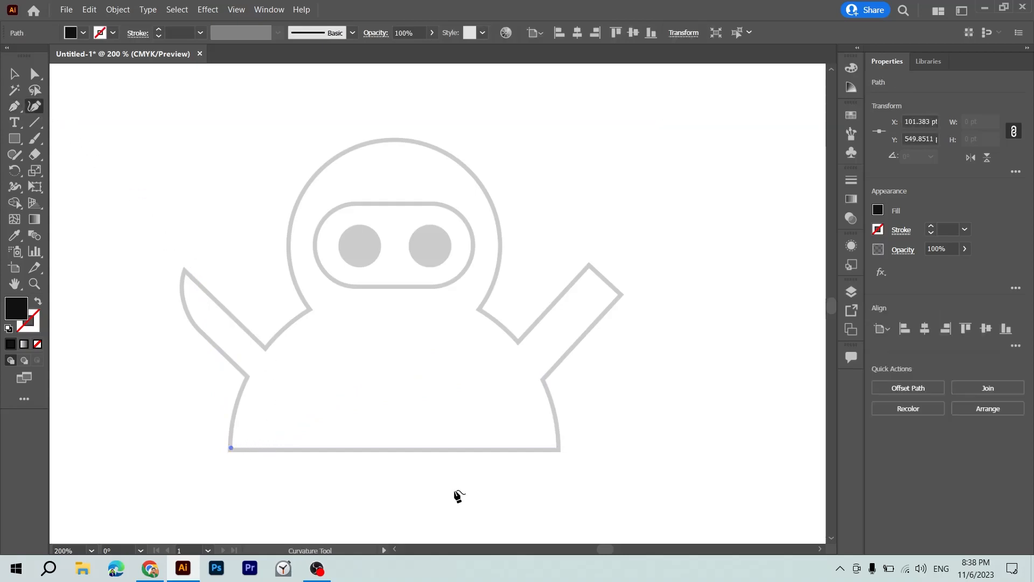
pyautogui.click(559, 450)
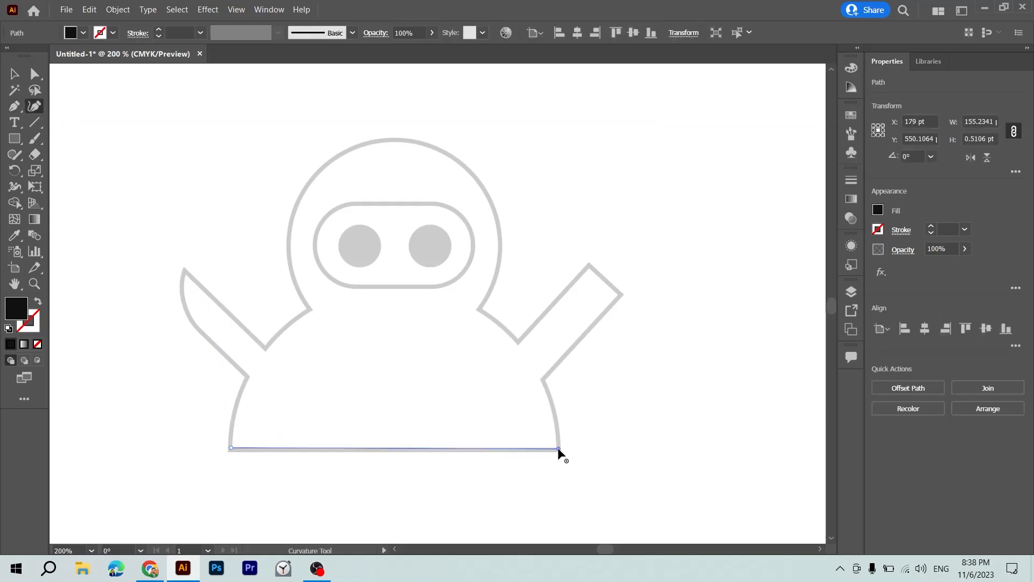
pyautogui.press('Escape')
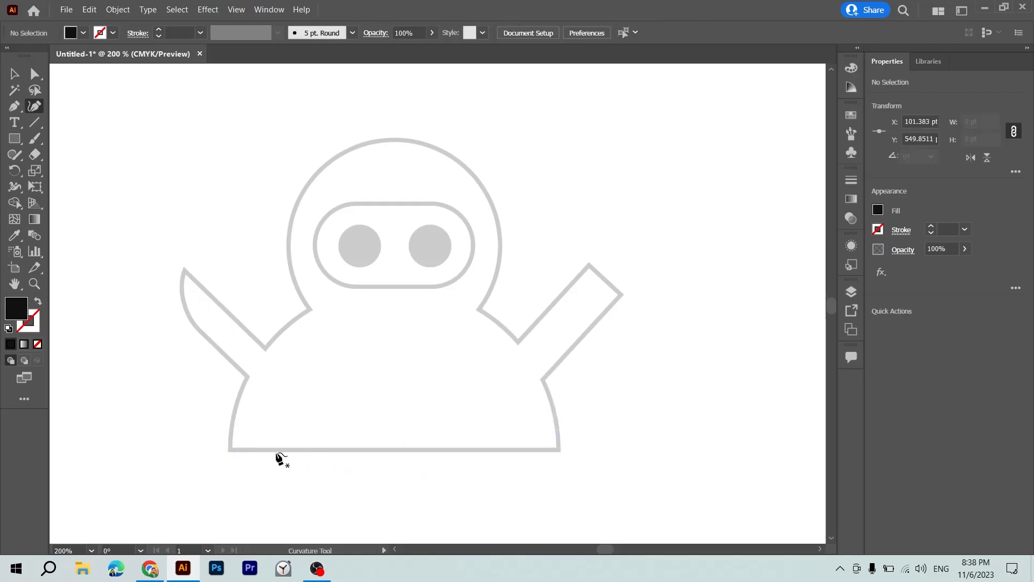
# Try a Curvature path along the base and up to the right armpit, and undo the whole path.
pyautogui.click(229, 449)
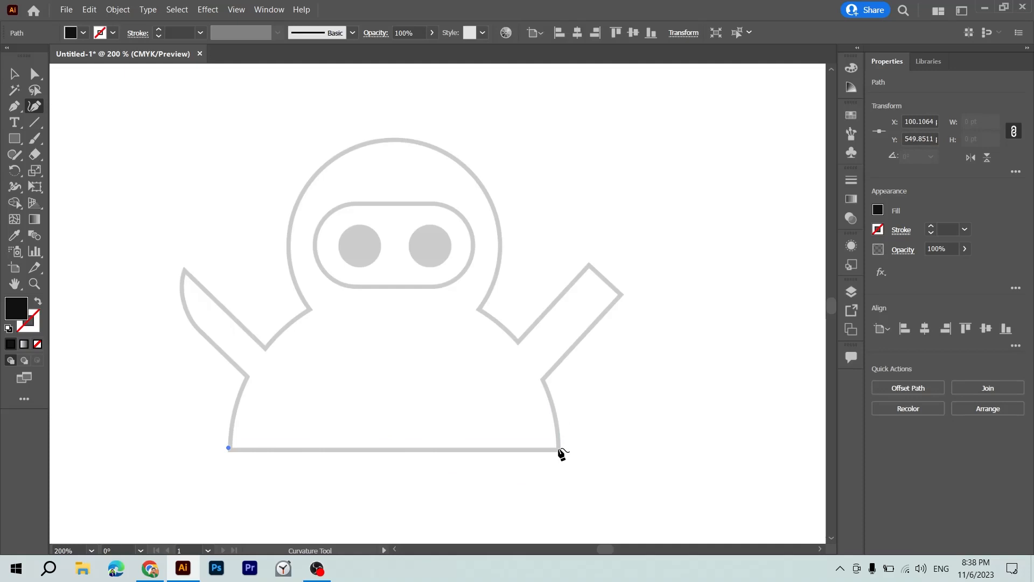
pyautogui.click(559, 450)
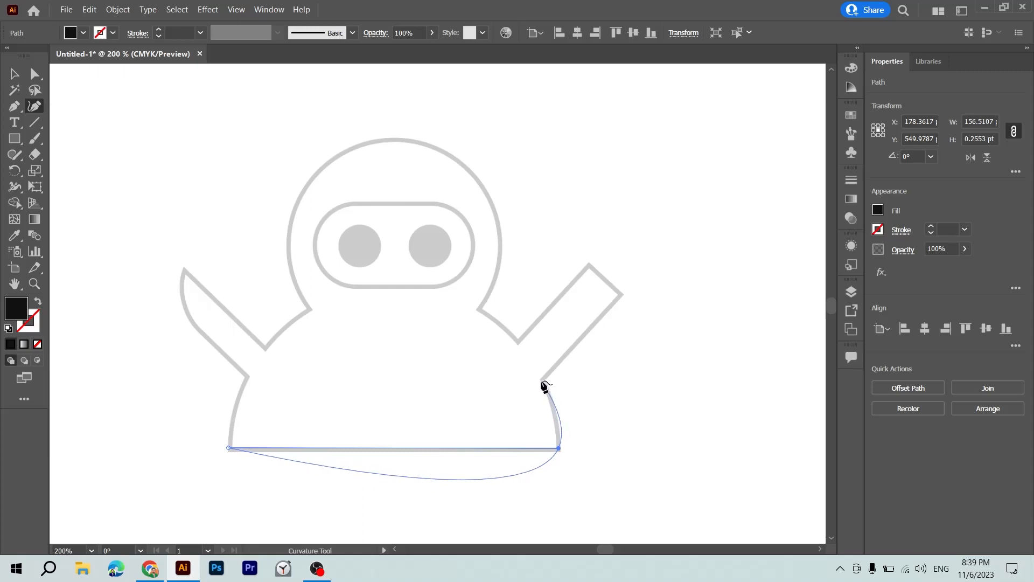
pyautogui.press('Escape')
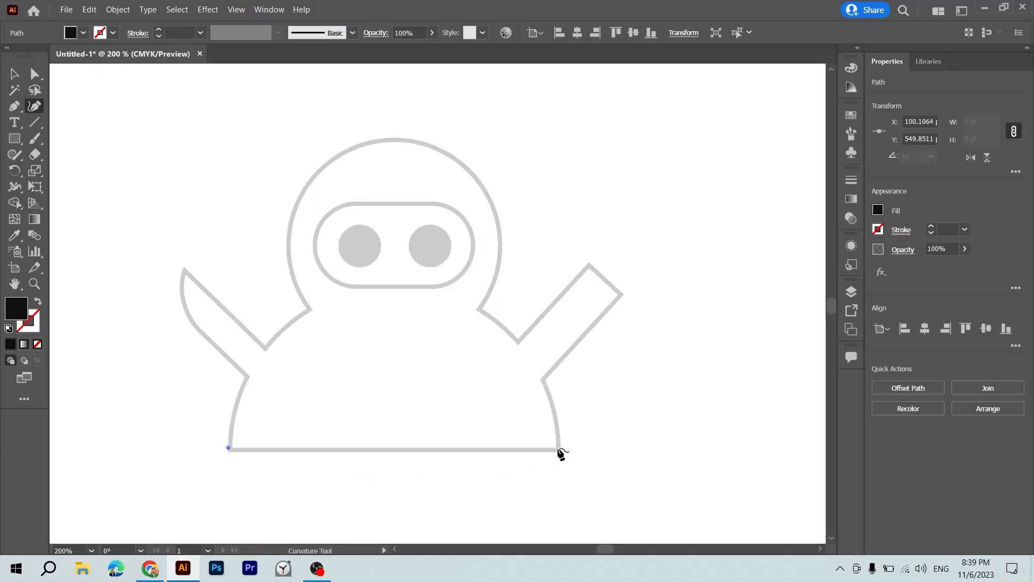
pyautogui.click(558, 449)
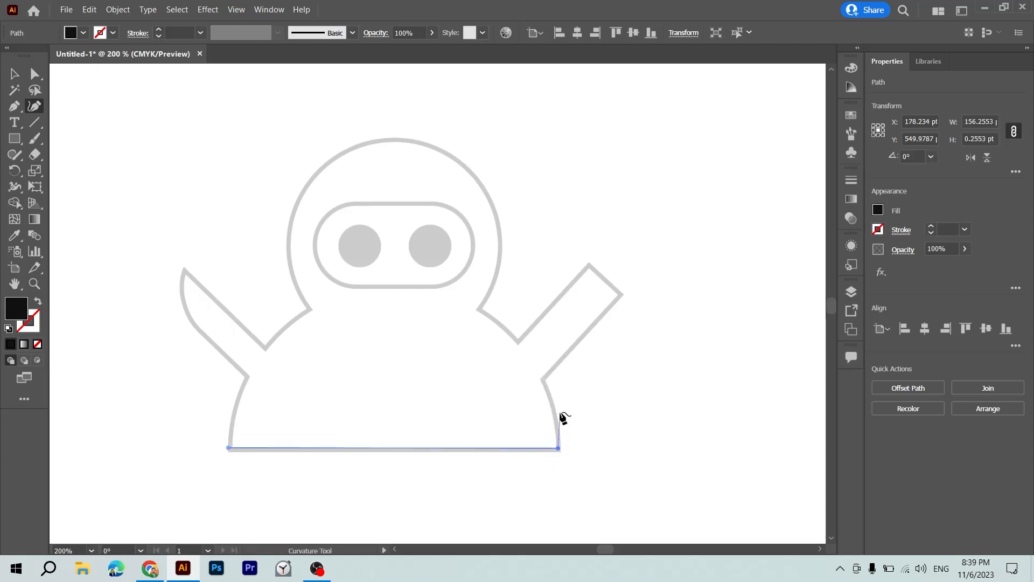
pyautogui.click(543, 380)
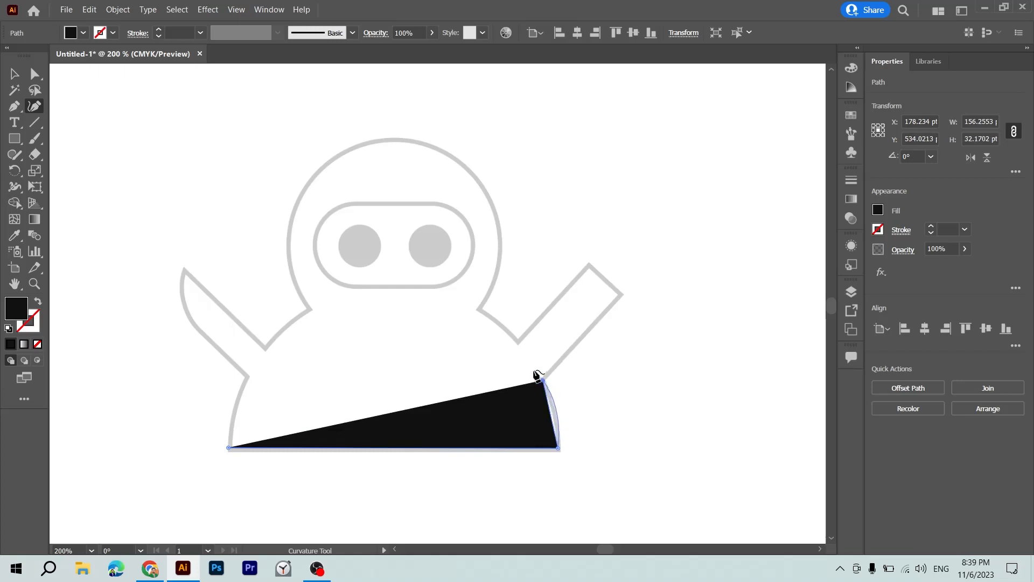
pyautogui.hotkey('ctrl', 'z')
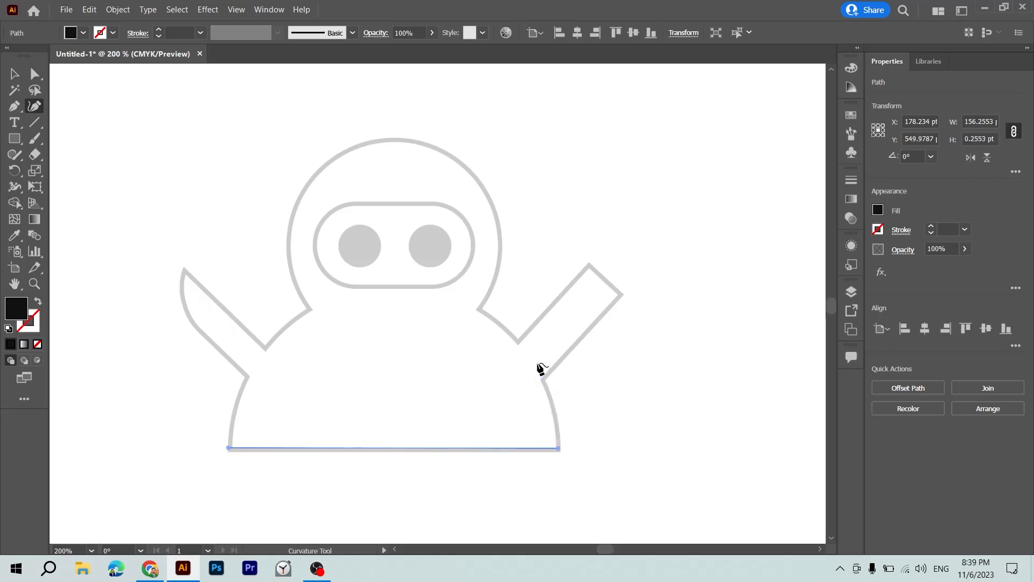
pyautogui.hotkey('ctrl', 'z')
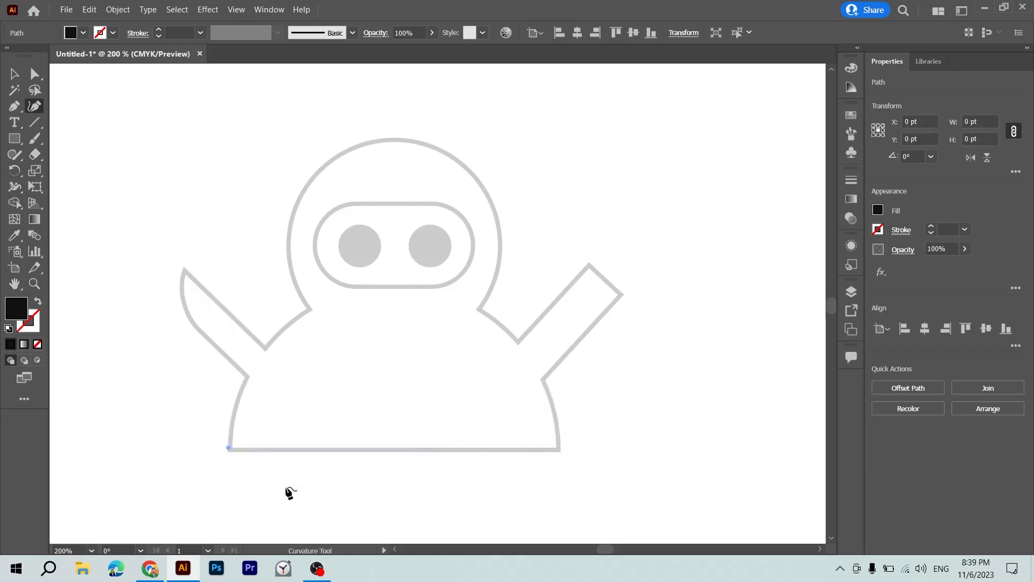
pyautogui.hotkey('ctrl', 'z')
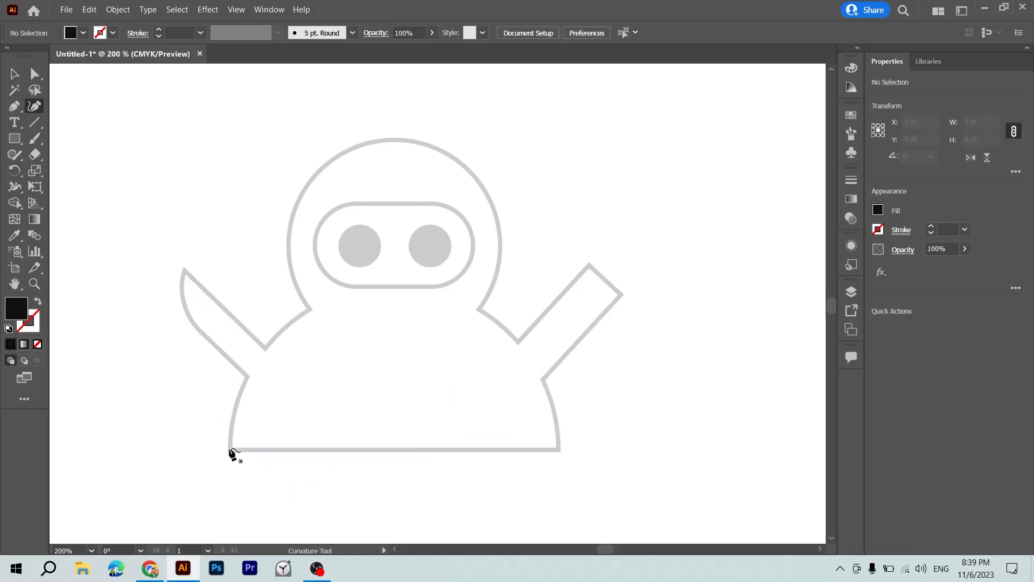
# Try the base with a corner point at its right end and a straight segment to the armpit, and undo back to the first point.
pyautogui.click(230, 450)
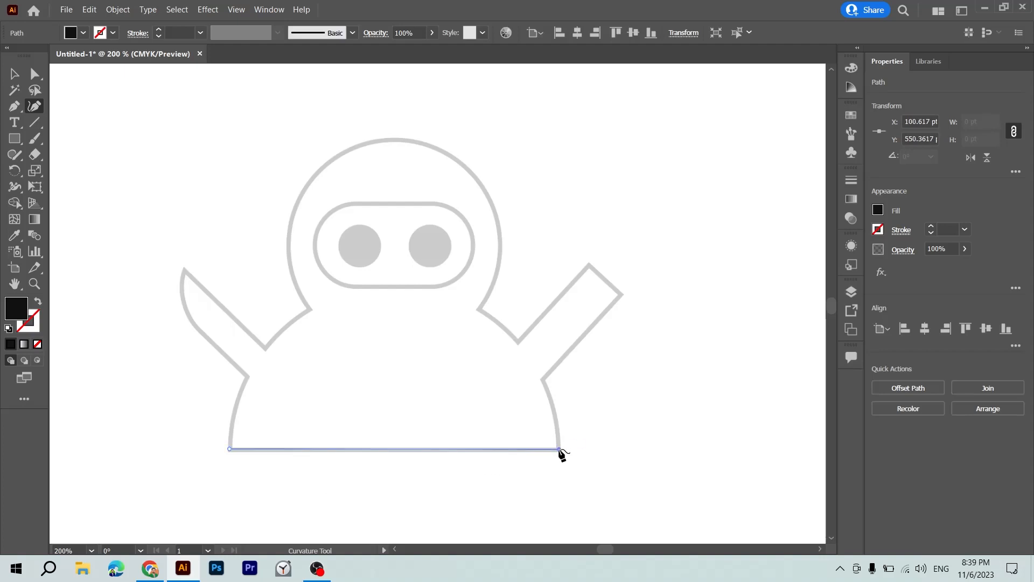
pyautogui.click(561, 450)
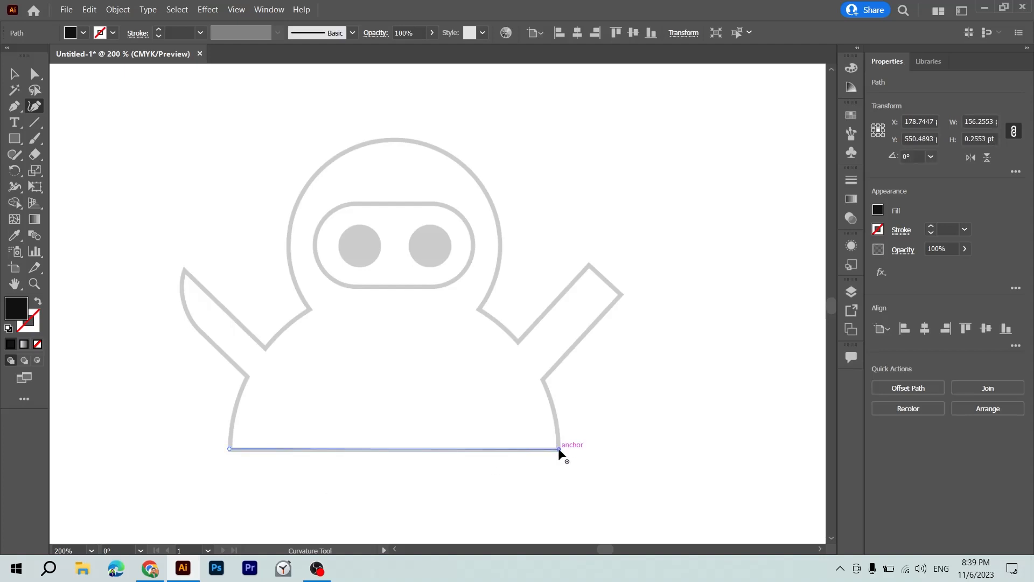
pyautogui.click(543, 380)
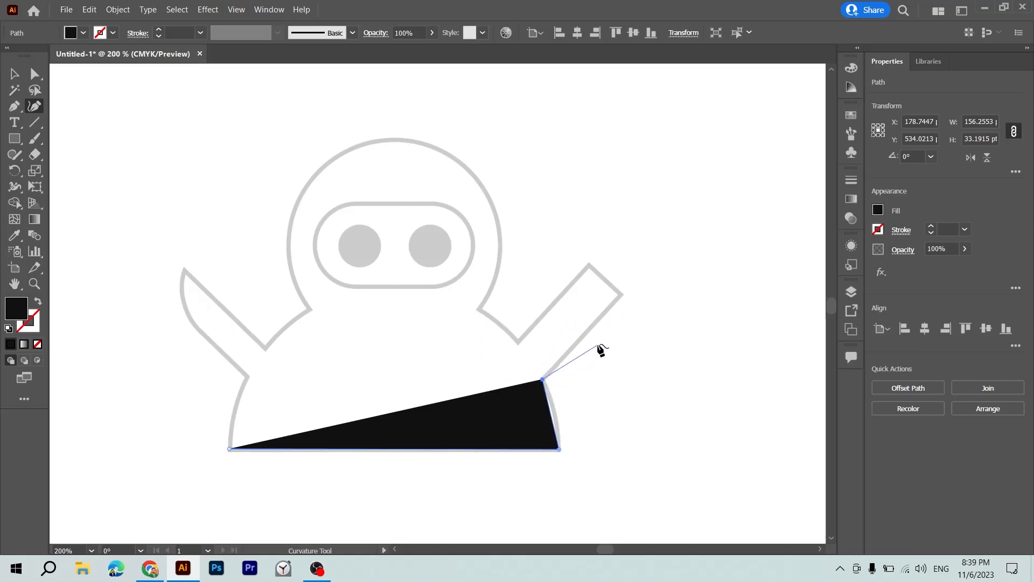
pyautogui.hotkey('ctrl', 'z')
pyautogui.hotkey('ctrl', 'z')
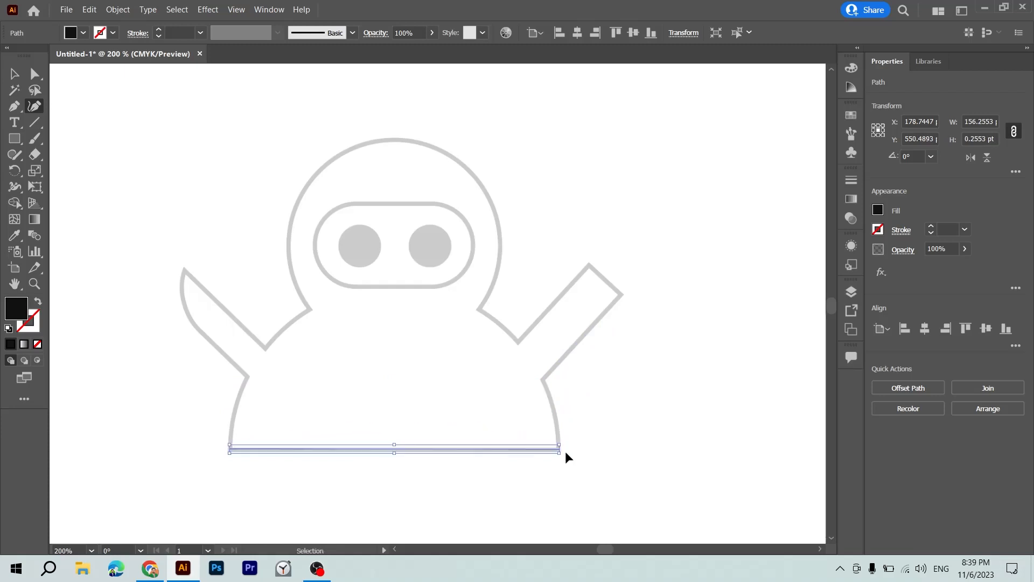
pyautogui.hotkey('ctrl', 'z')
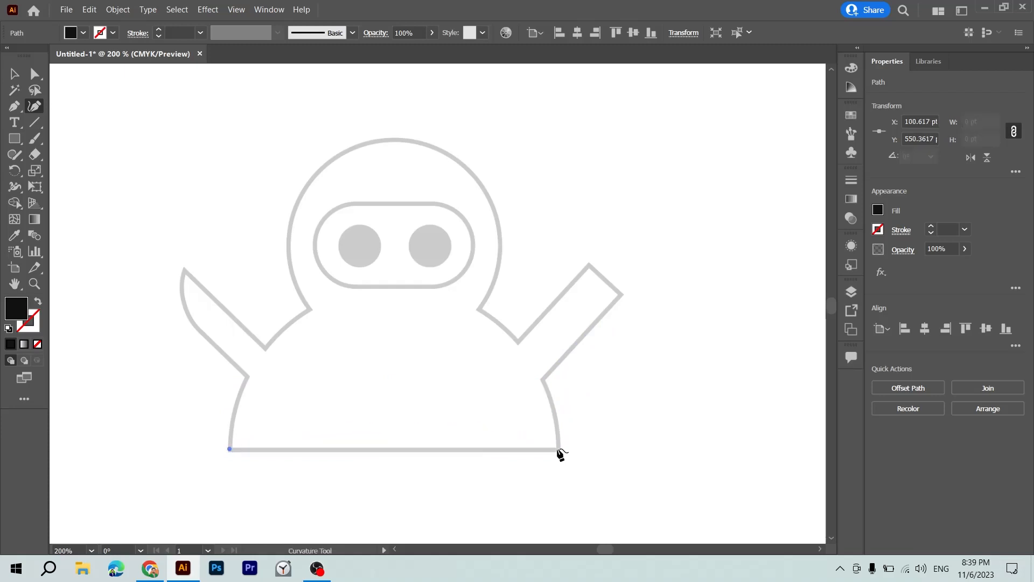
# Try continuing the path from the right armpit to the neck, and to the raised arm's tip, and undo the entire path.
pyautogui.click(558, 448)
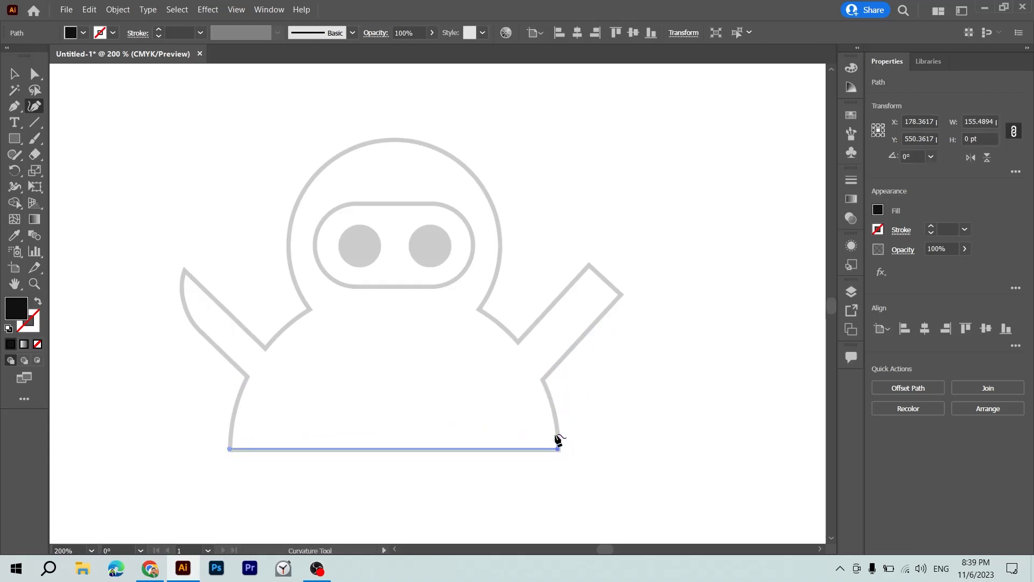
pyautogui.click(543, 380)
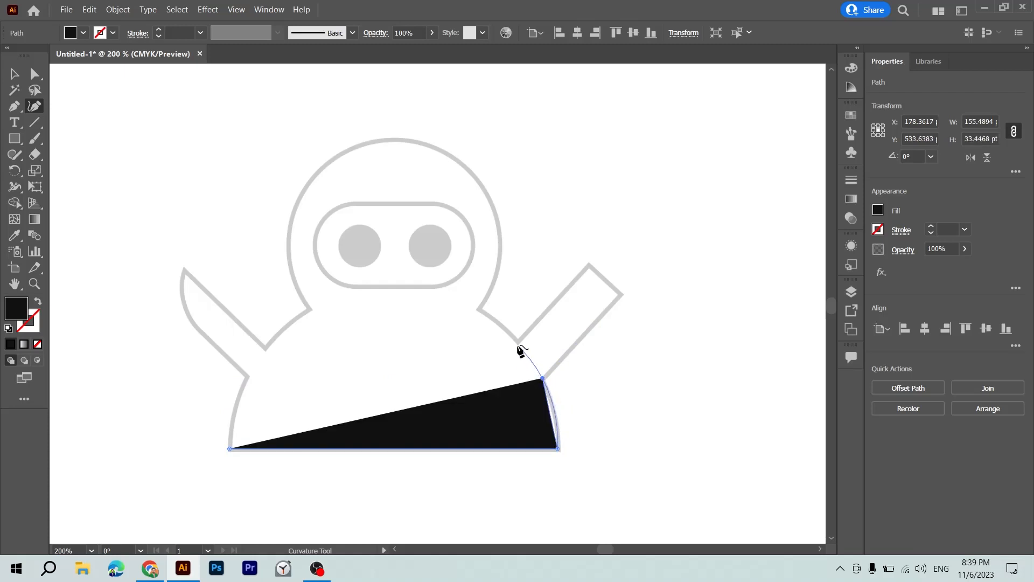
pyautogui.click(477, 311)
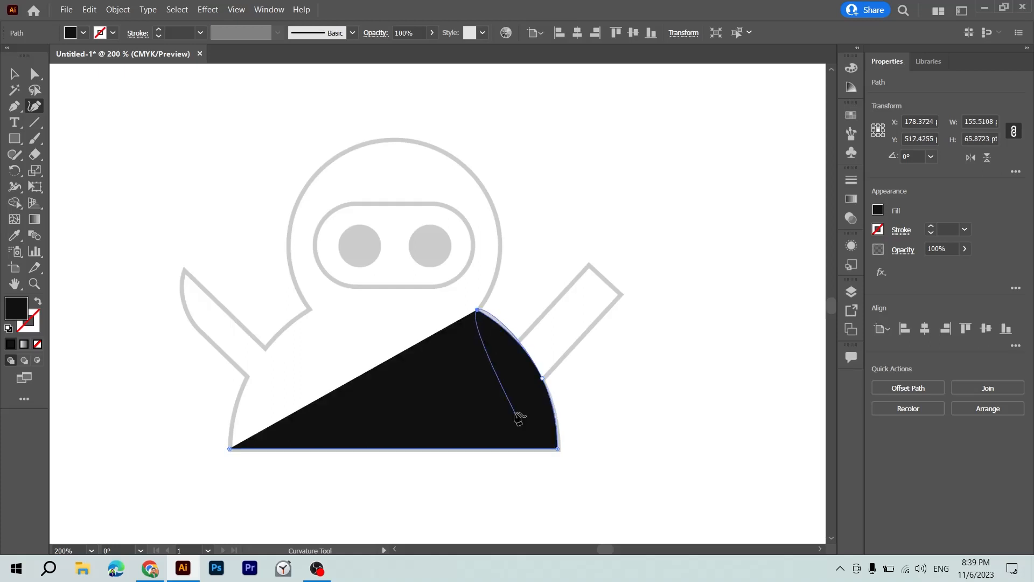
pyautogui.hotkey('ctrl', 'z')
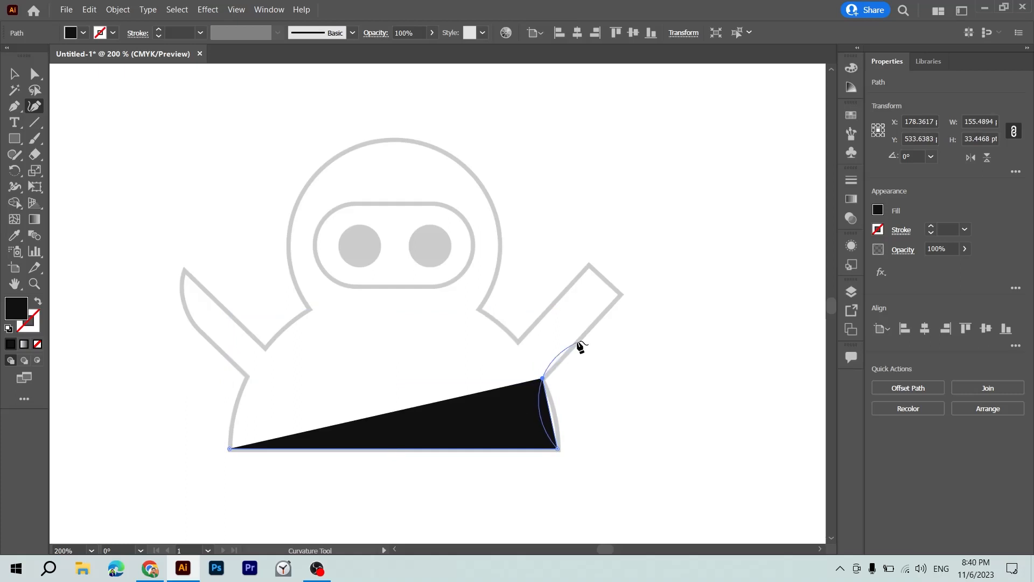
pyautogui.click(618, 295)
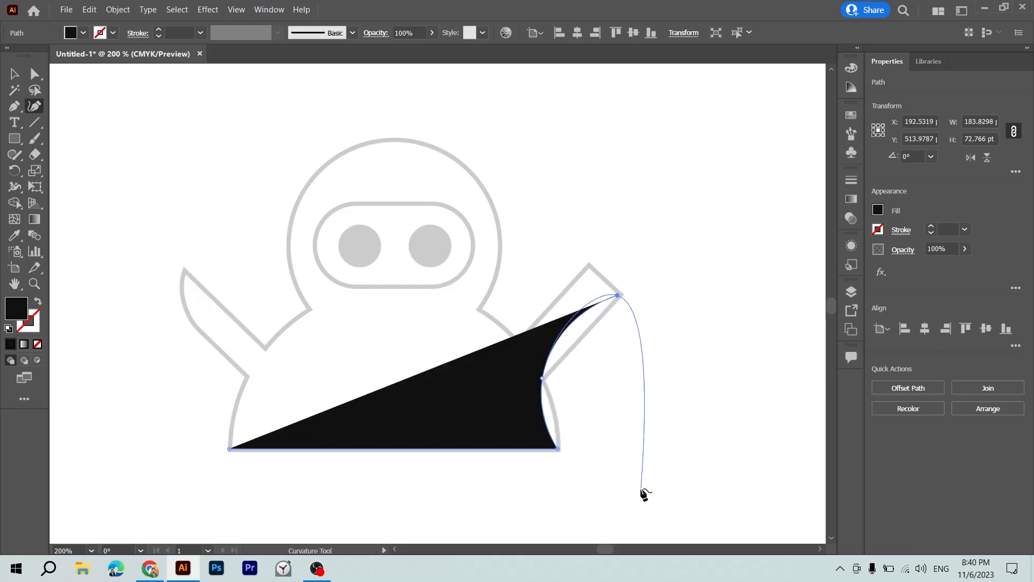
pyautogui.hotkey('ctrl', 'z')
pyautogui.hotkey('ctrl', 'z')
pyautogui.hotkey('ctrl', 'z')
pyautogui.hotkey('ctrl', 'z')
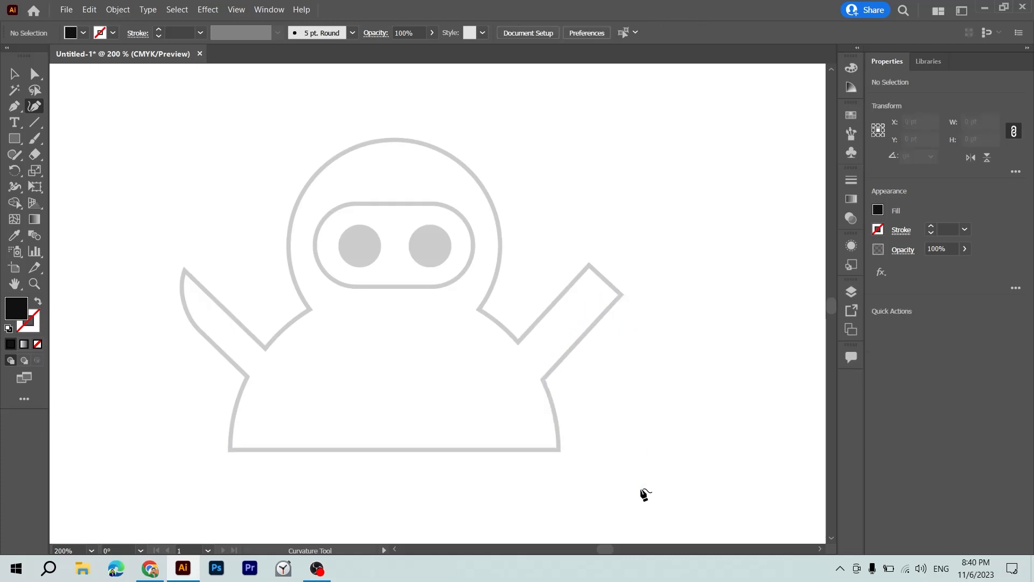
# Trace the figure's straight base and its curved right side up to the right armpit with the Curvature tool, placing a point midway on the side.
pyautogui.click(230, 449)
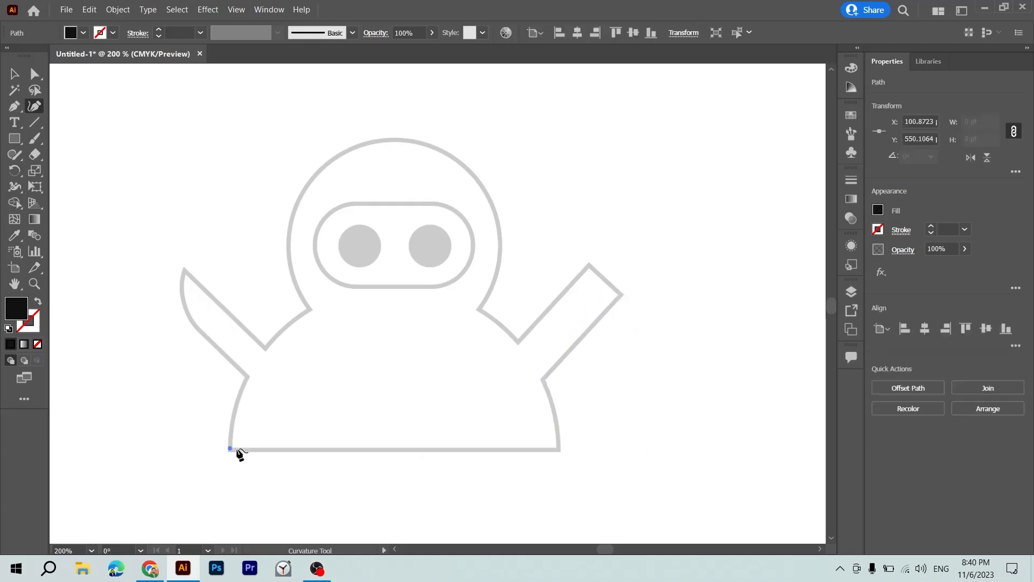
pyautogui.click(560, 449)
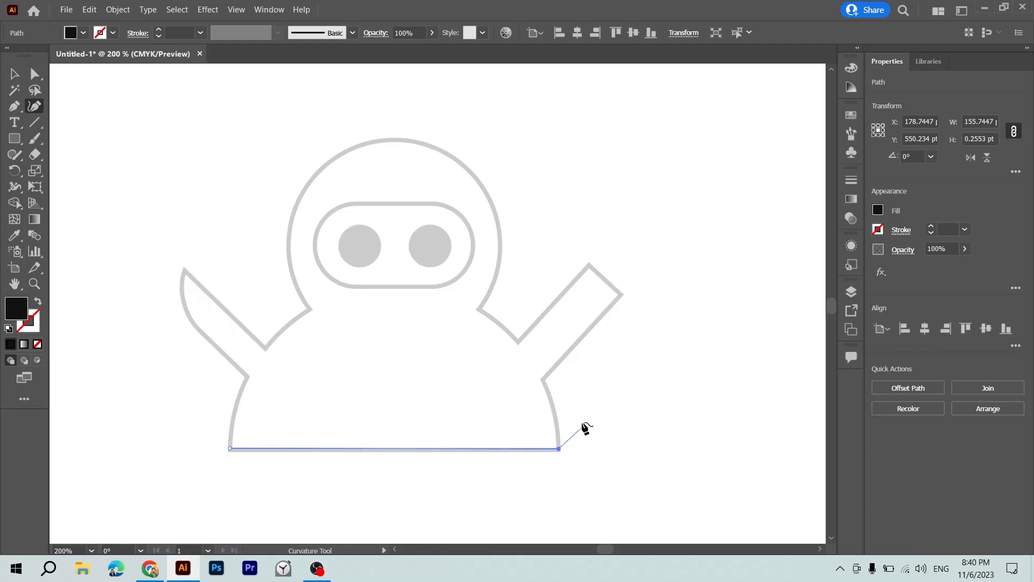
pyautogui.click(542, 380)
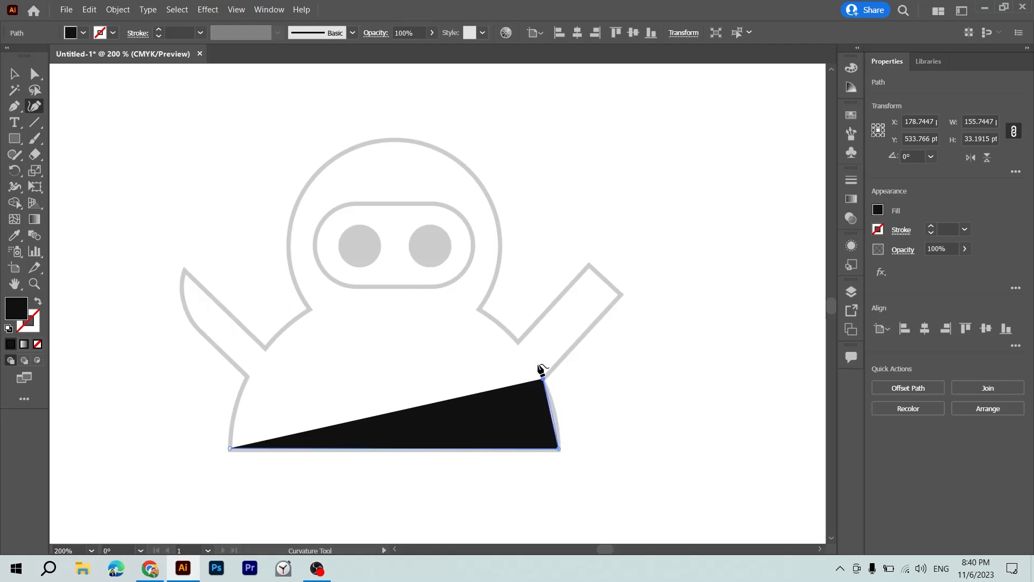
pyautogui.hotkey('ctrl', 'z')
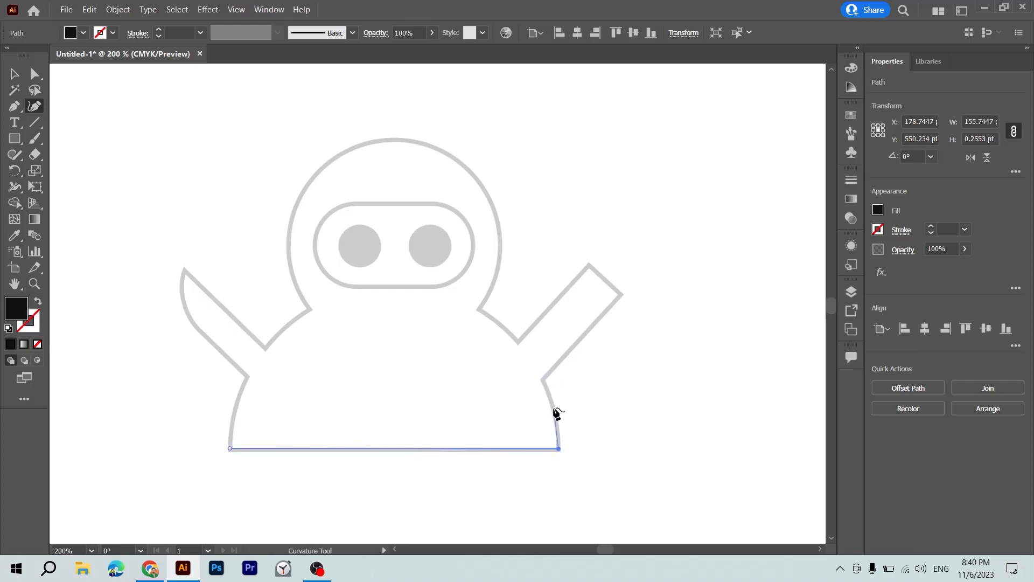
pyautogui.click(554, 408)
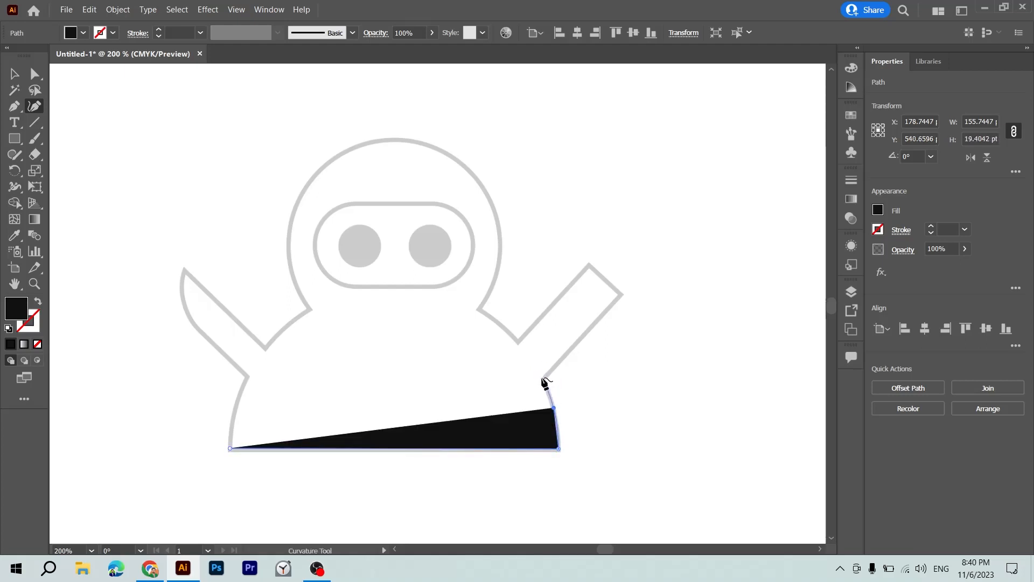
pyautogui.click(542, 378)
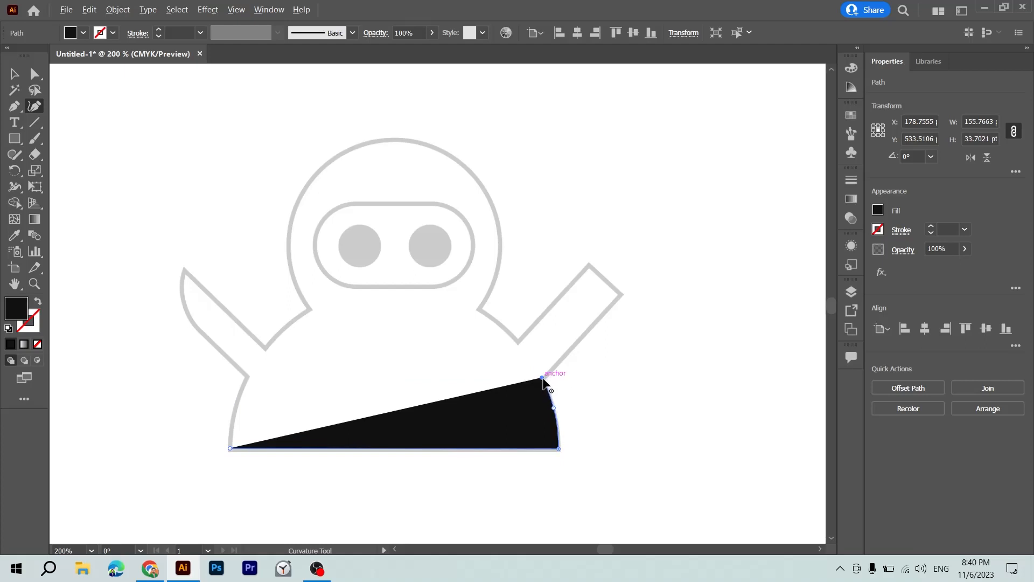
# Continue the path around the right arm with straight edges and corner points to the shoulder, and remove the path's fill.
pyautogui.click(620, 294)
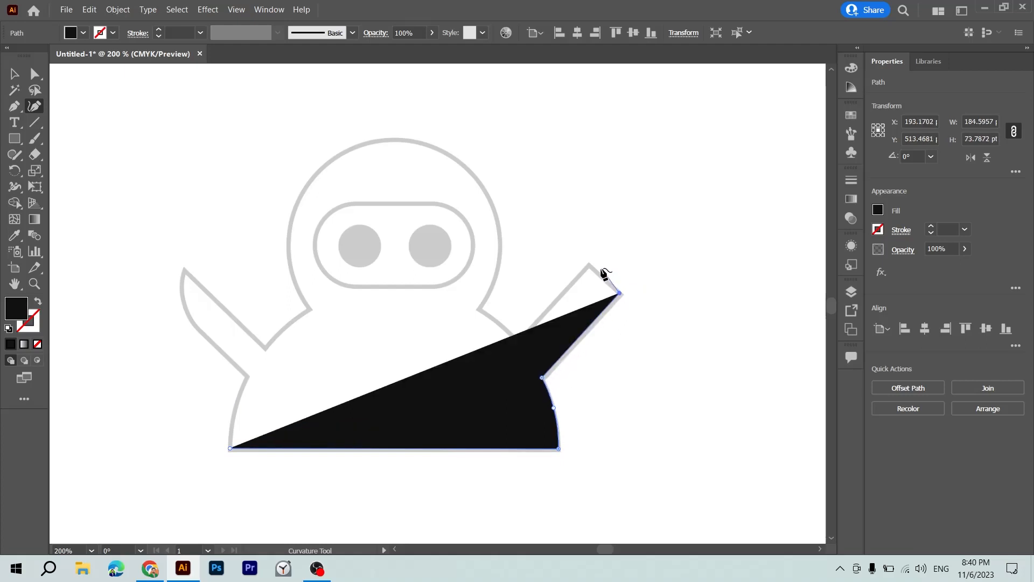
pyautogui.click(589, 264)
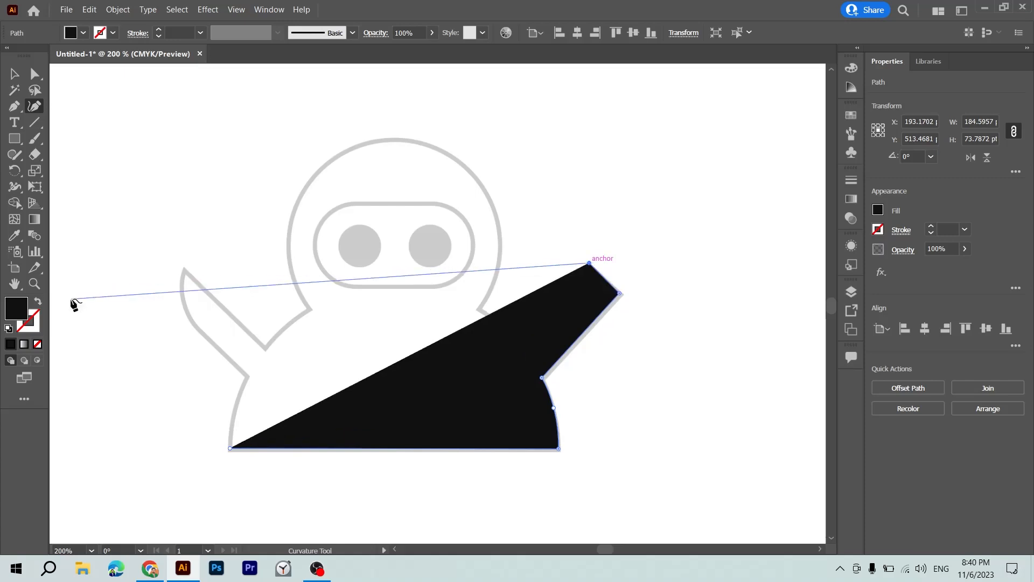
pyautogui.click(38, 347)
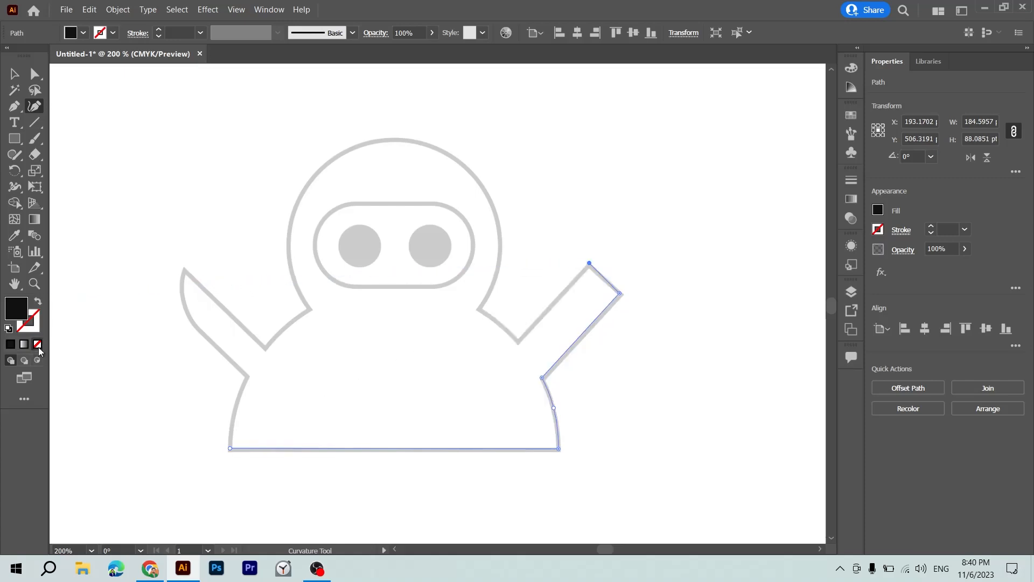
pyautogui.click(517, 344)
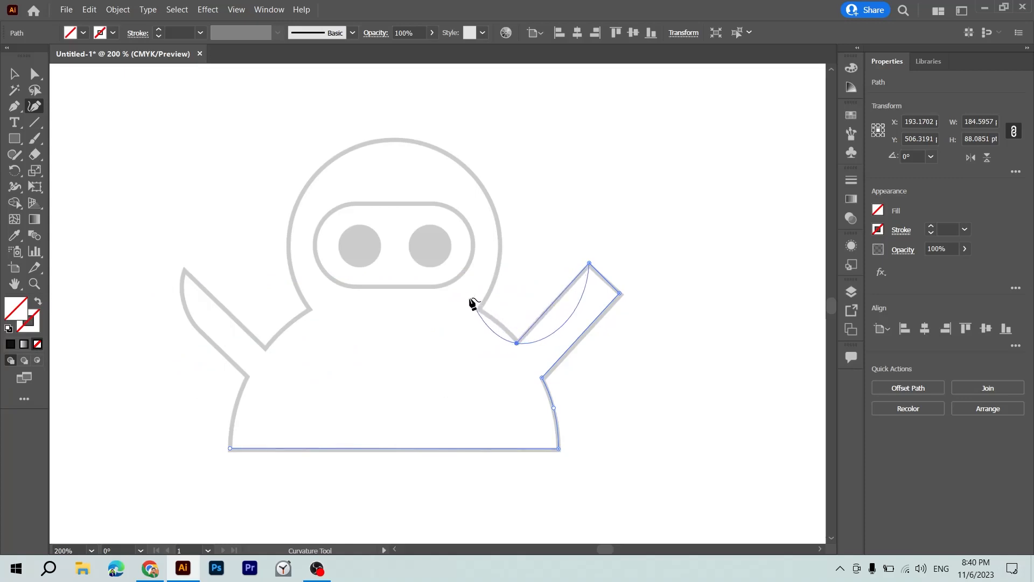
pyautogui.doubleClick(517, 343)
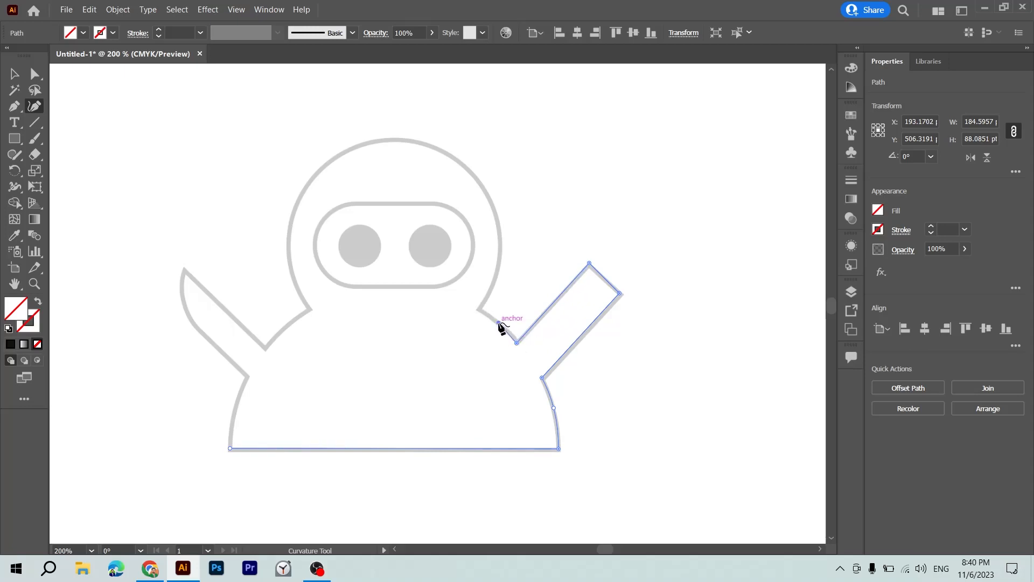
# Trace the curved right shoulder to the neck and the round head outline to a corner point at the left side of the neck.
pyautogui.click(499, 322)
pyautogui.click(477, 310)
pyautogui.scroll(3, 505, 305)
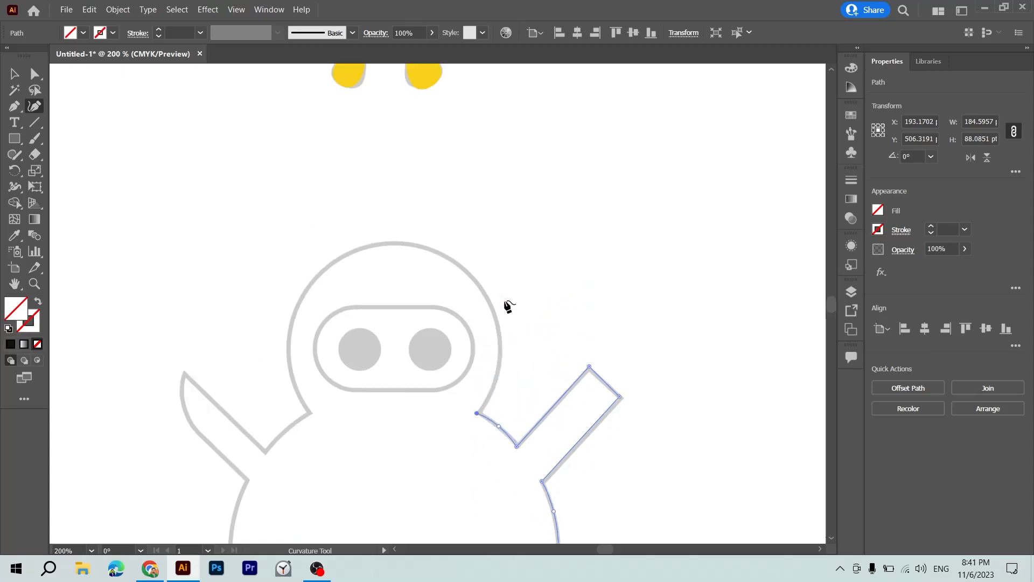
pyautogui.click(500, 345)
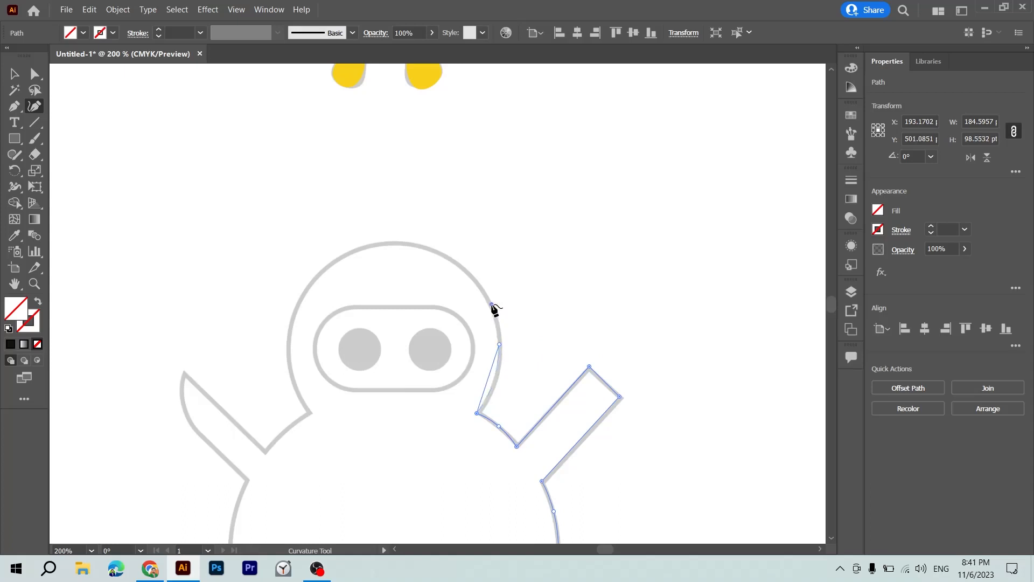
pyautogui.click(491, 305)
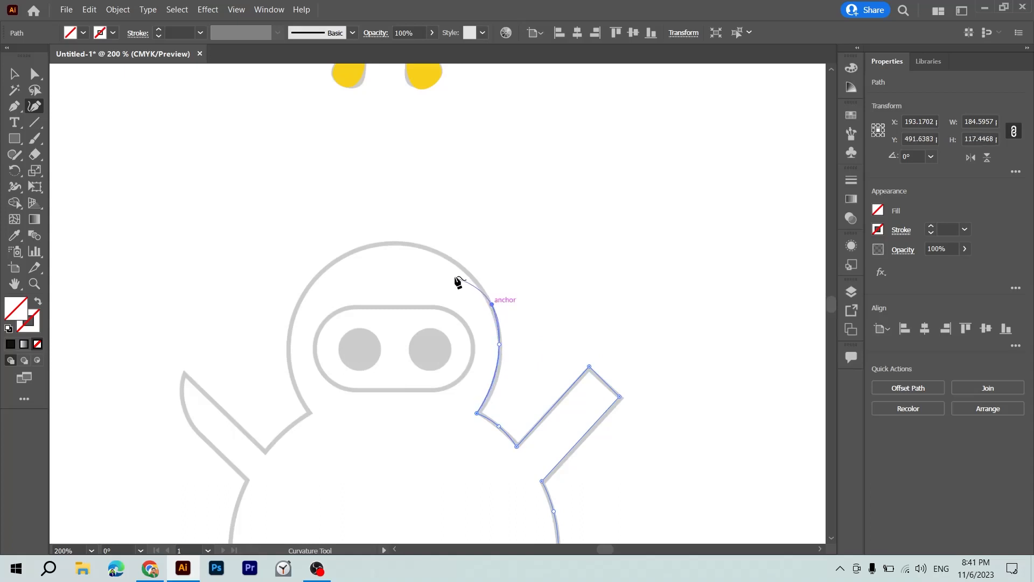
pyautogui.click(436, 252)
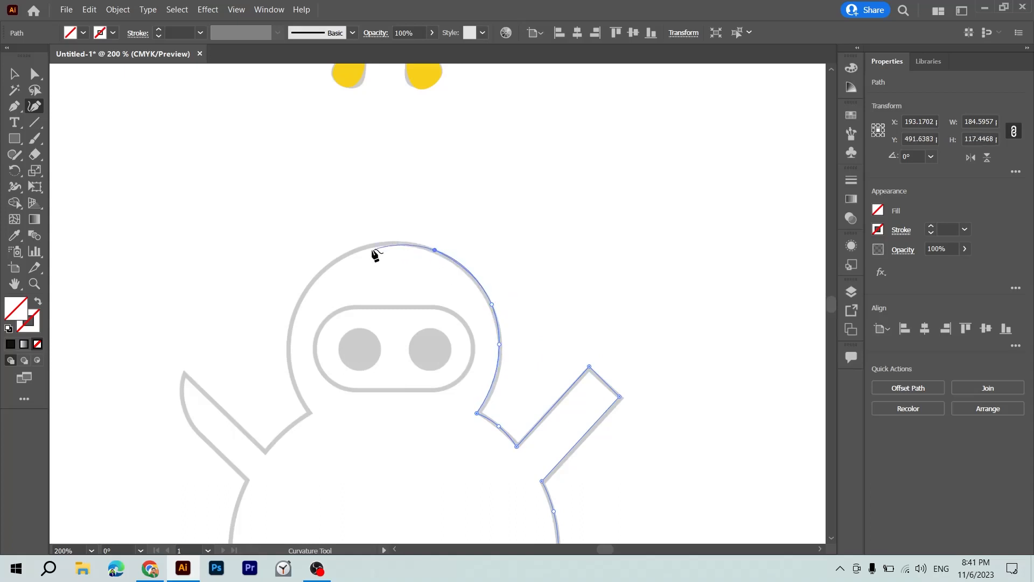
pyautogui.click(323, 269)
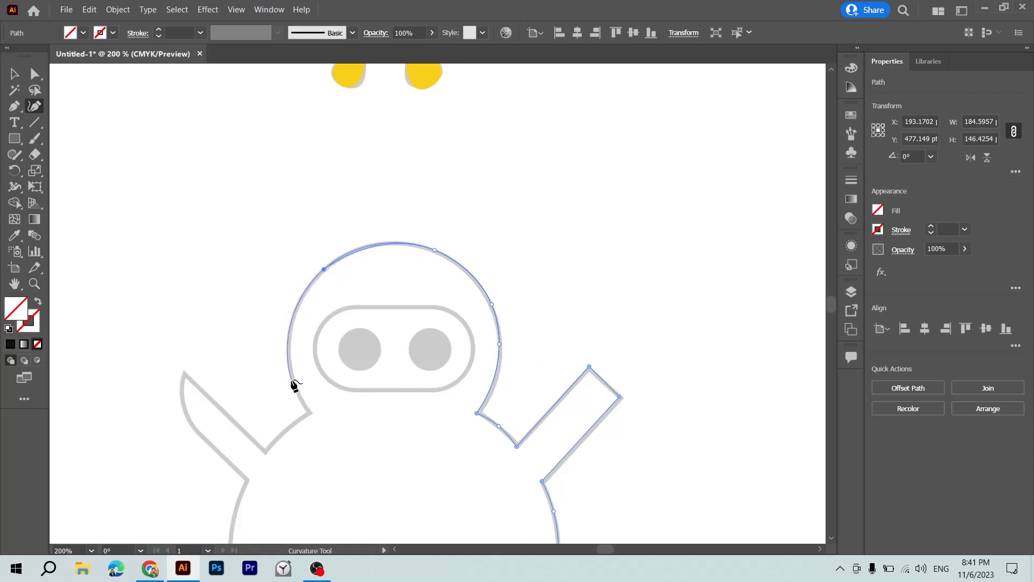
pyautogui.click(292, 373)
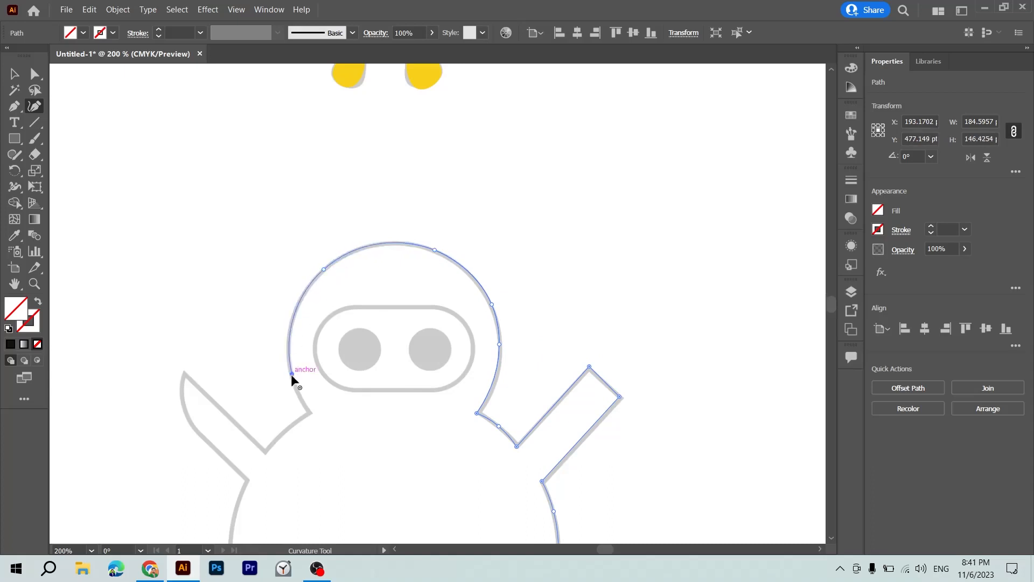
pyautogui.click(309, 412)
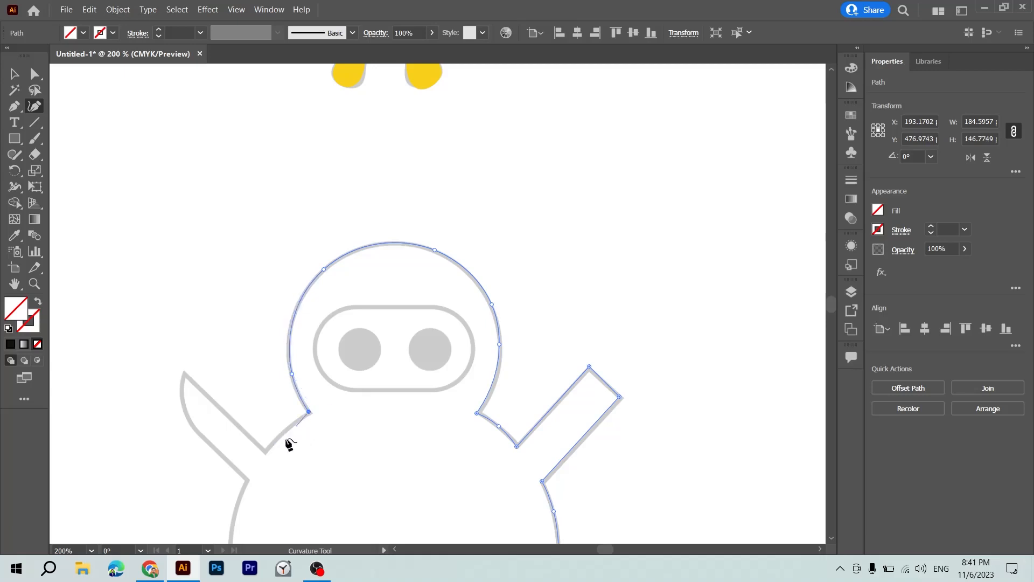
# Trace the curved left shoulder and the straight inner edge of the left arm up to its pointed tip.
pyautogui.scroll(-3, 286, 442)
pyautogui.click(282, 342)
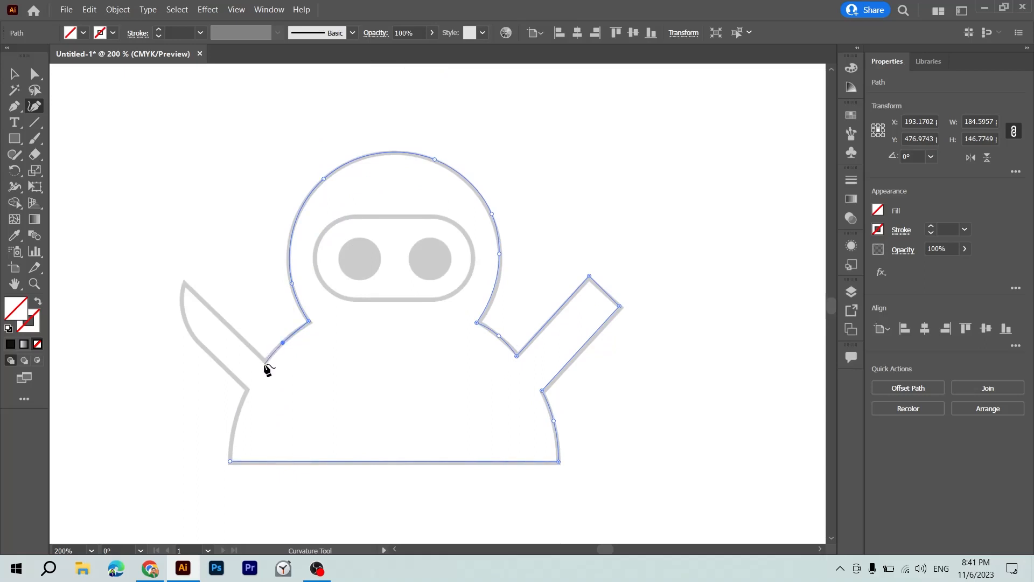
pyautogui.click(265, 364)
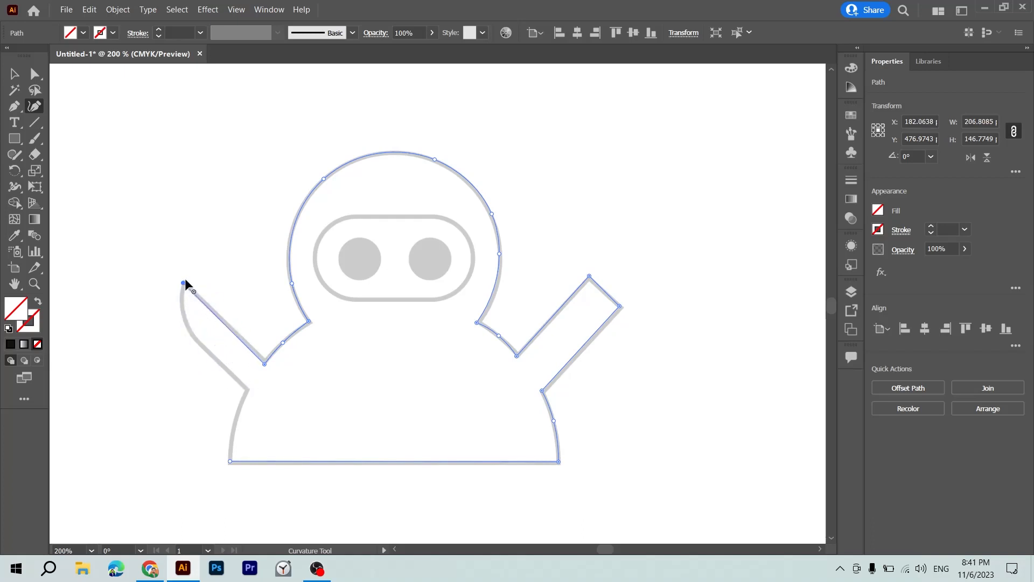
pyautogui.click(183, 283)
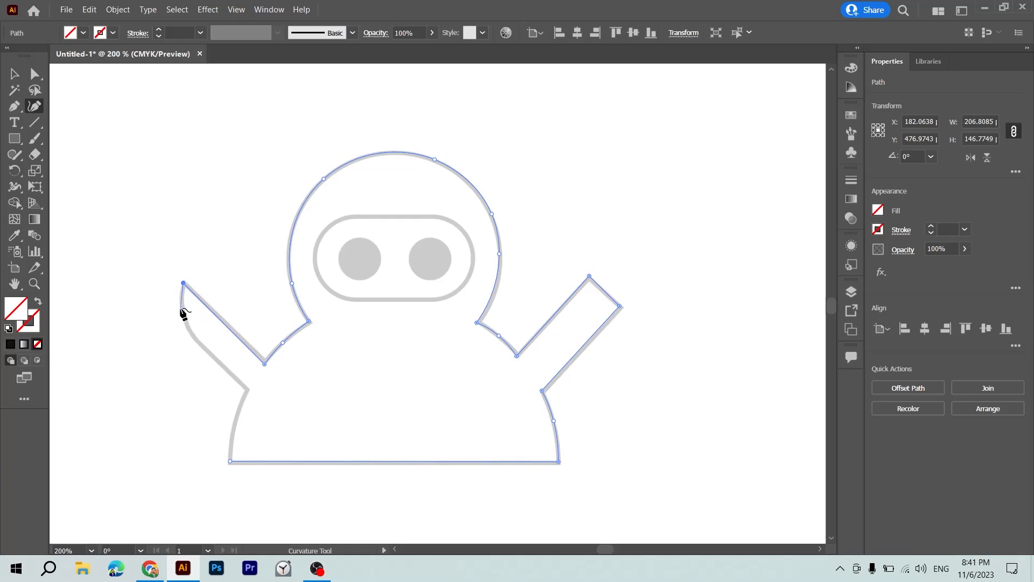
# Trace the left arm's curved outer edge to the armpit and the body's left side down to the path's starting point.
pyautogui.click(180, 305)
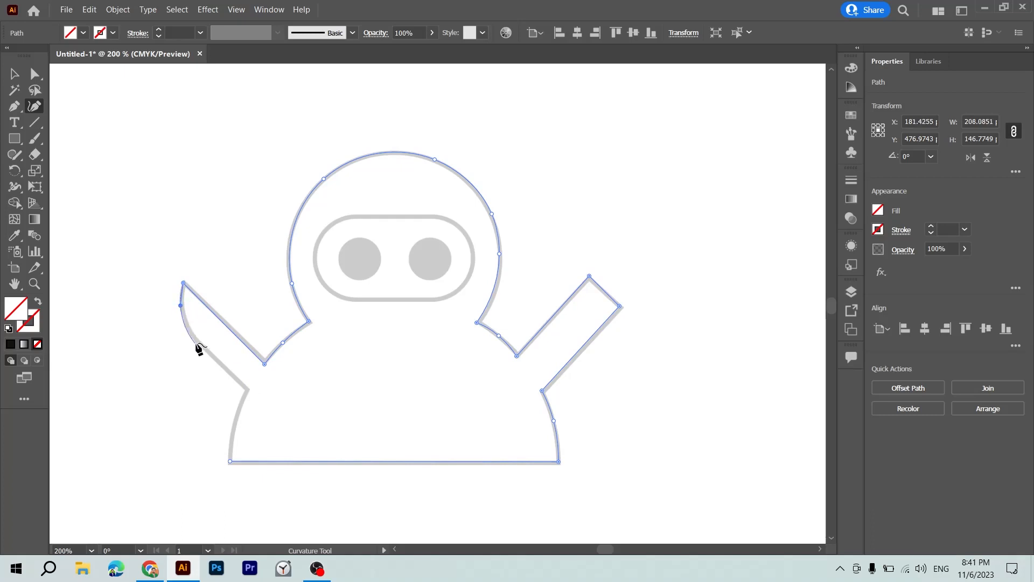
pyautogui.click(203, 348)
pyautogui.click(246, 389)
pyautogui.click(235, 431)
pyautogui.click(231, 461)
# Undo the path's closure, close it at the lower left corner again with a straight base, and deselect it.
pyautogui.hotkey('ctrl', 'z')
pyautogui.press('v')
pyautogui.click(329, 448)
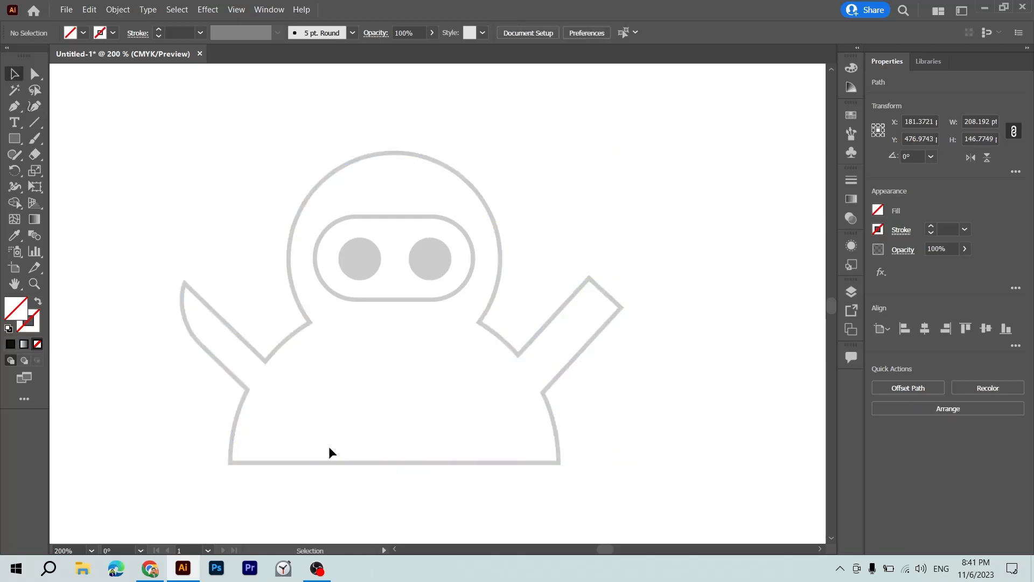
pyautogui.hotkey('ctrl', 'z')
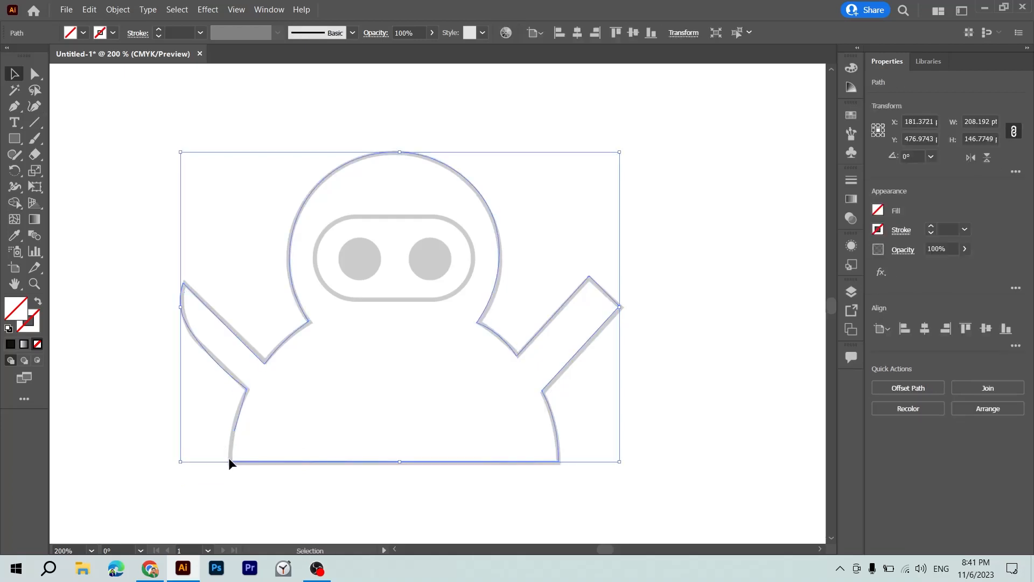
pyautogui.press('p')
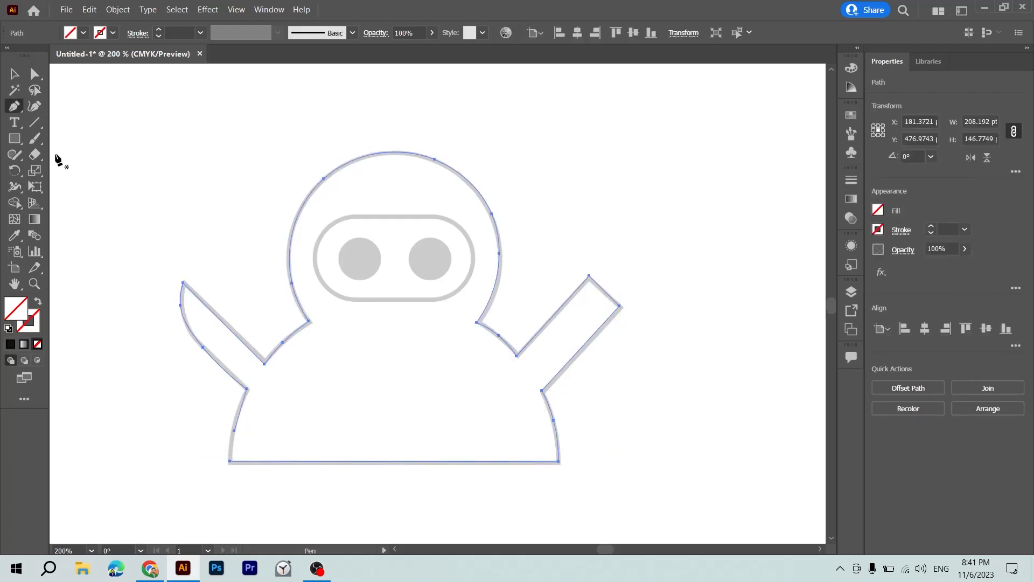
pyautogui.hotkey('shift', '`')
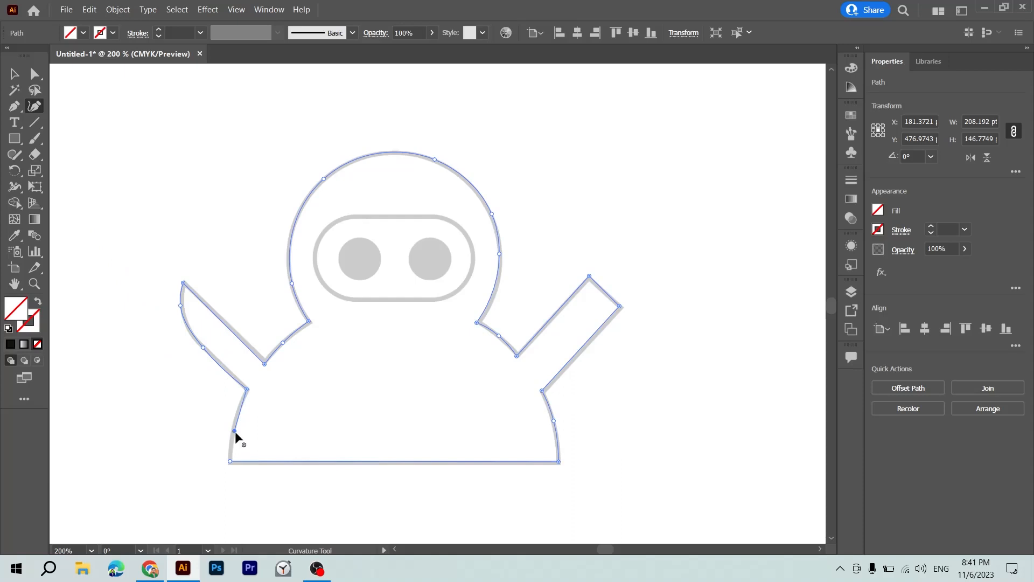
pyautogui.click(231, 462)
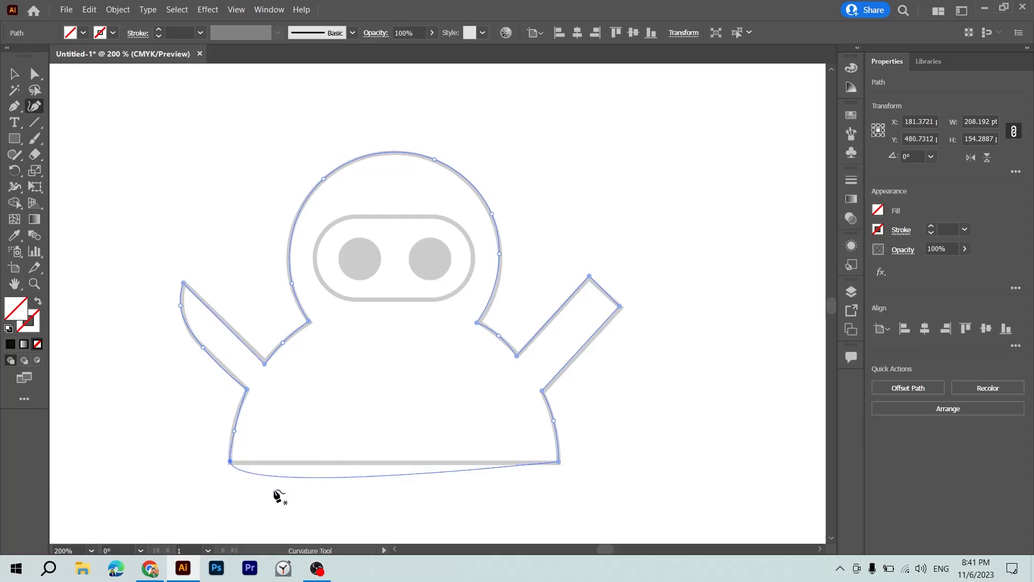
pyautogui.hotkey('ctrl', 'z')
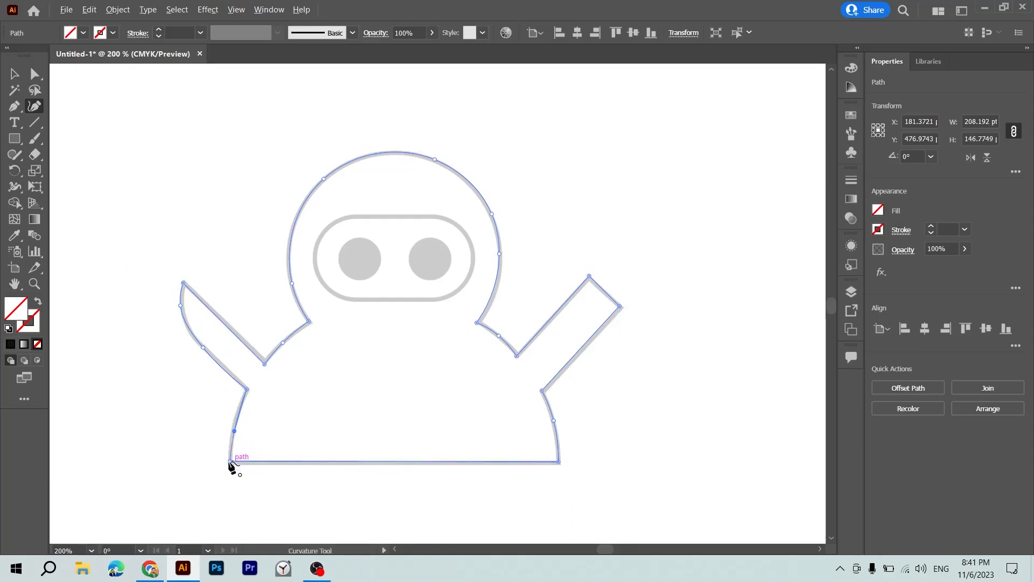
pyautogui.press('v')
pyautogui.click(316, 450)
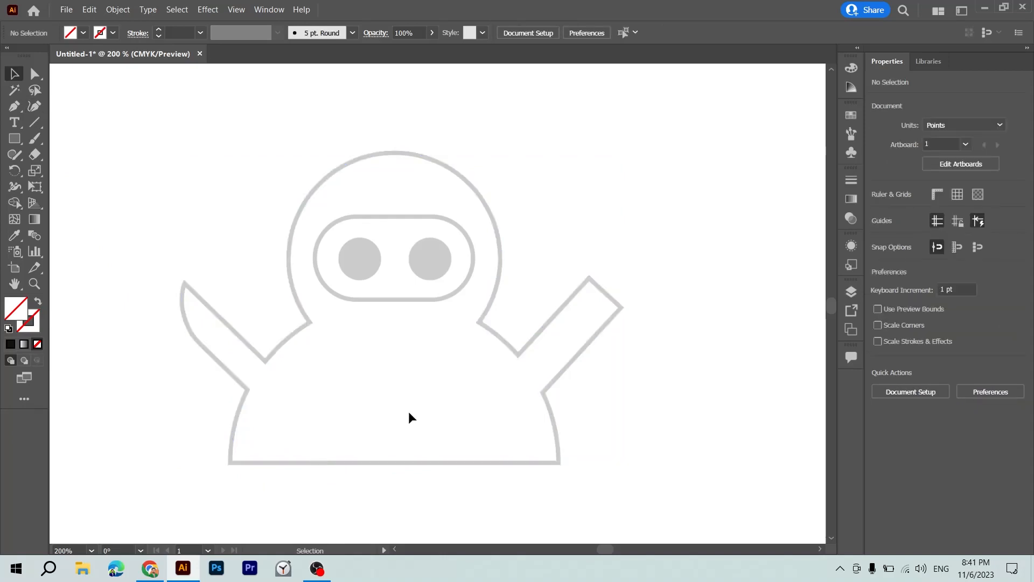
# Try a golden-brown fill on the traced figure and undo it.
pyautogui.click(273, 360)
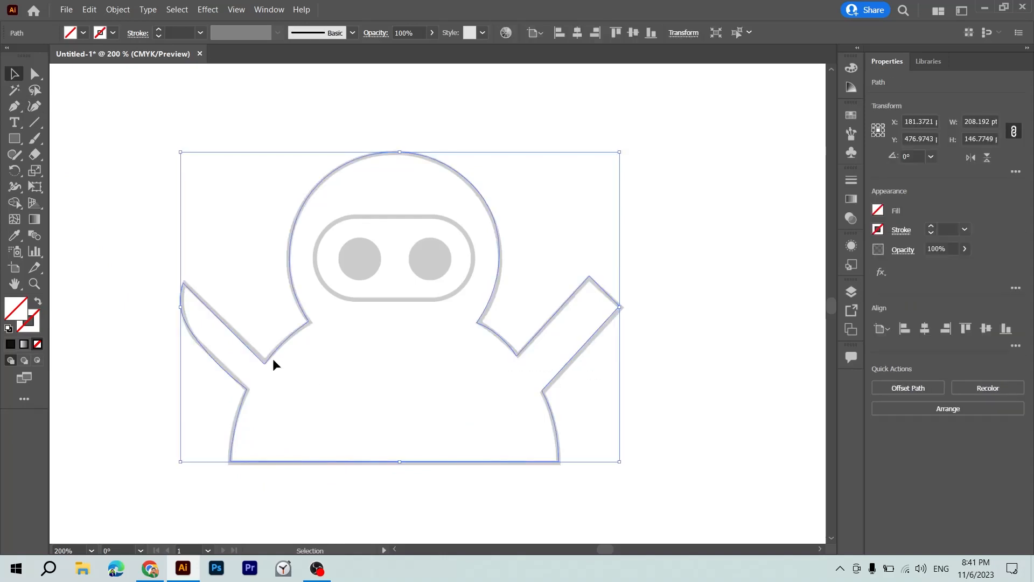
pyautogui.doubleClick(16, 309)
pyautogui.click(459, 260)
pyautogui.press('Return')
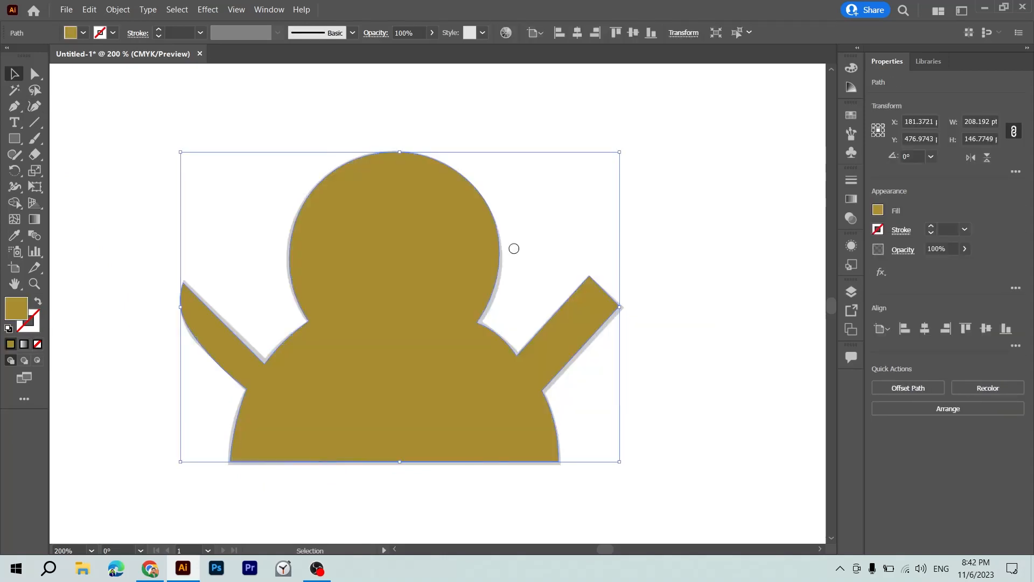
pyautogui.hotkey('ctrl', 'z')
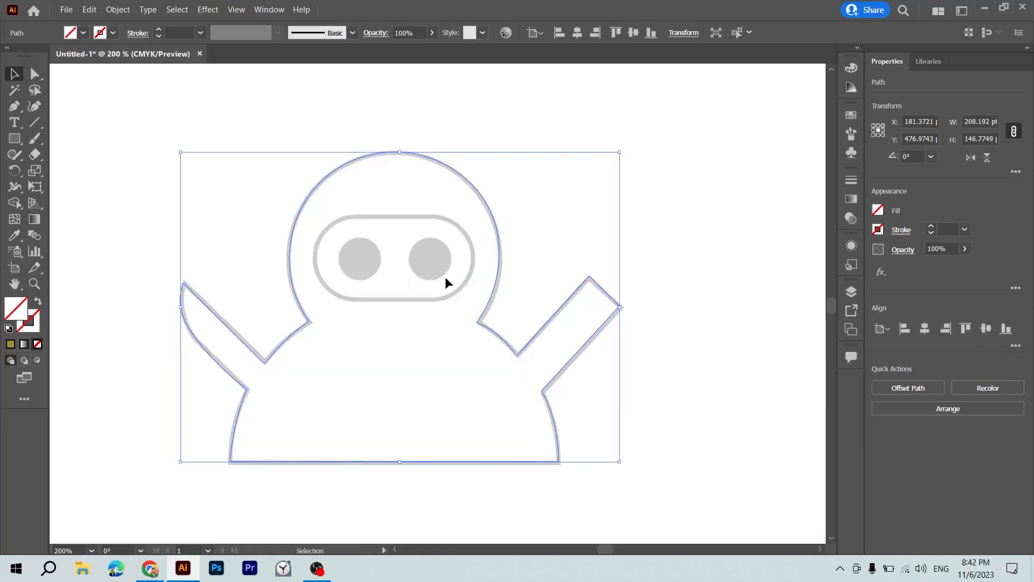
# Start retracing the figure with the Curvature tool, drawing the straight base from the lower left corner to the lower right corner.
pyautogui.moveTo(446, 284); pyautogui.dragTo(405, 272)
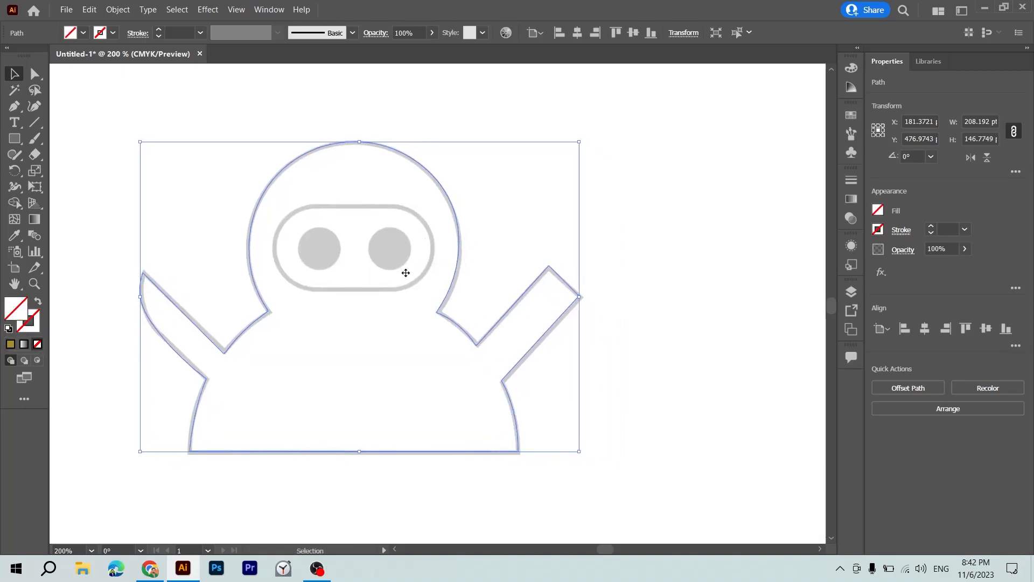
pyautogui.click(406, 273)
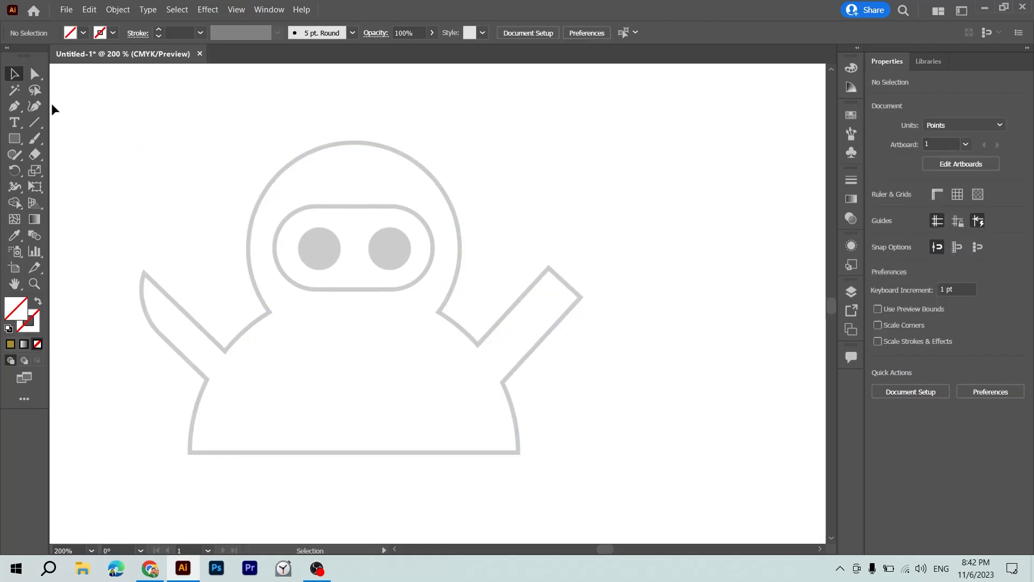
pyautogui.click(33, 108)
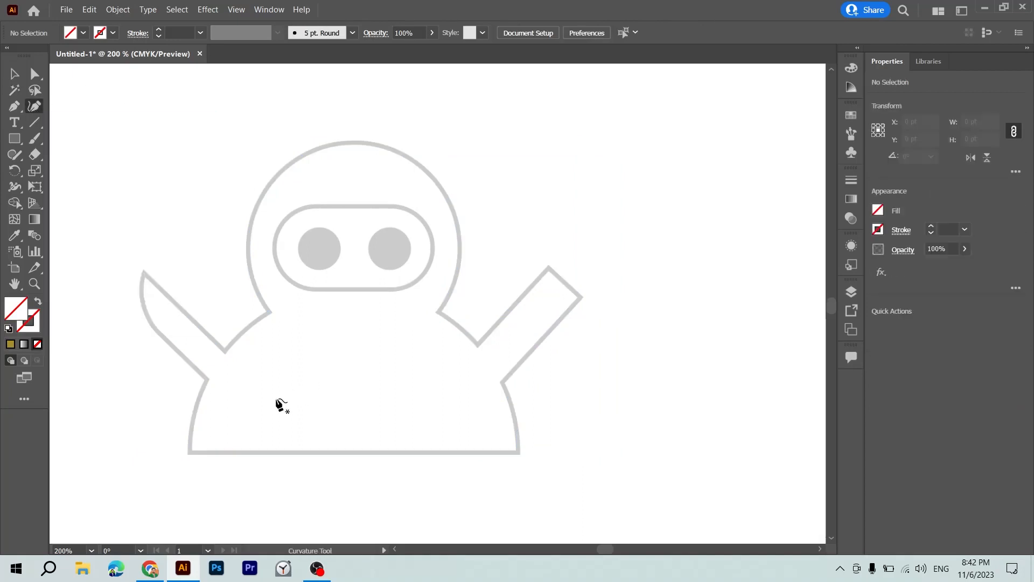
pyautogui.click(190, 453)
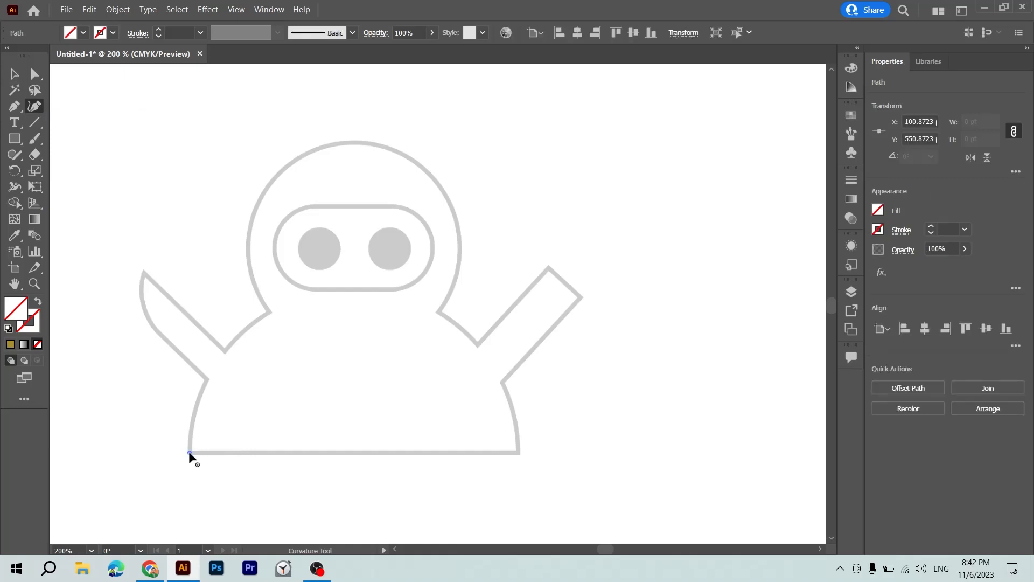
pyautogui.click(519, 452)
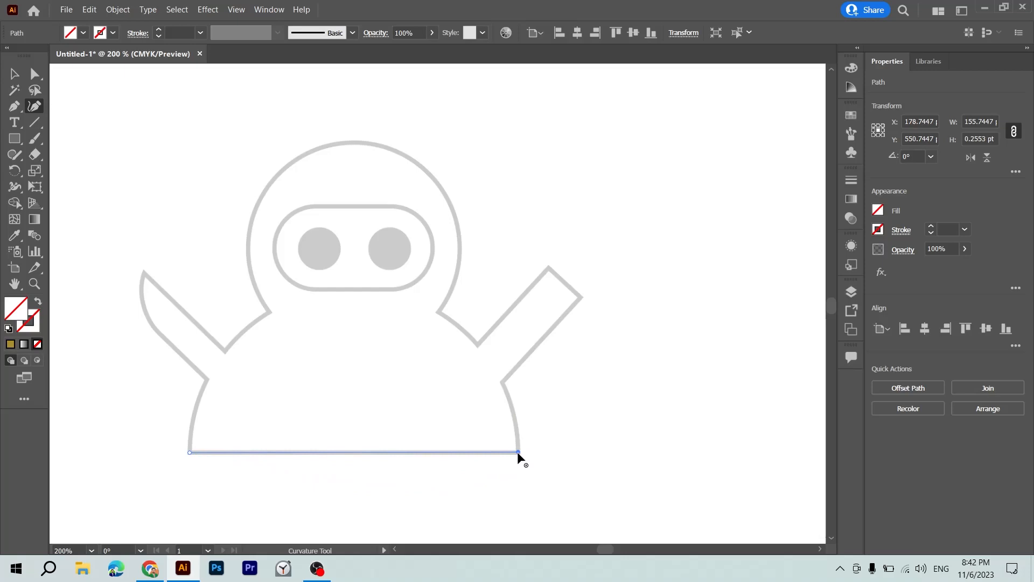
pyautogui.click(518, 452)
# Trace the body's curved right side up to the armpit and the right arm's straight outer edge, redoing the armpit's corner point.
pyautogui.click(515, 414)
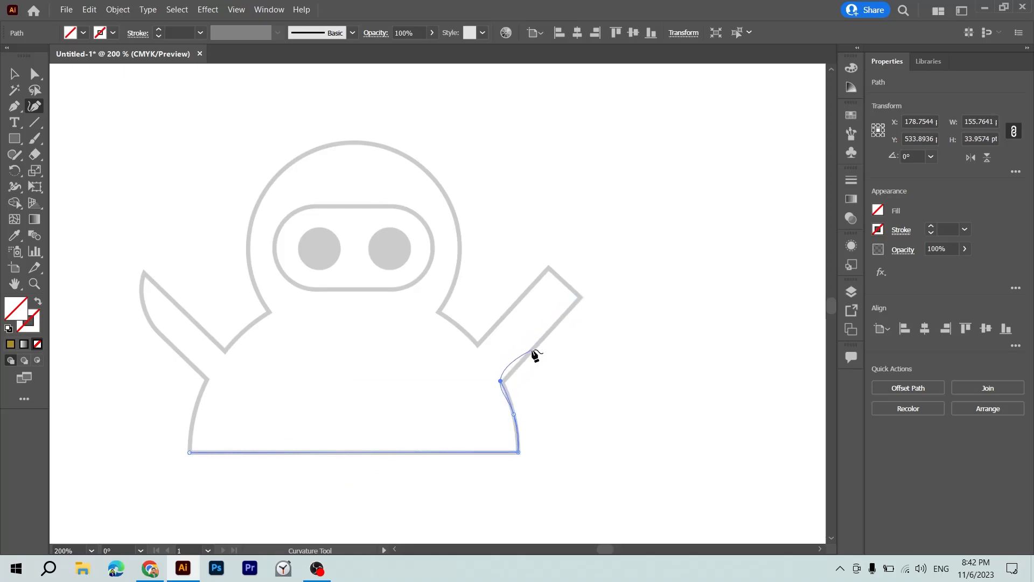
pyautogui.hotkey('ctrl', 'z')
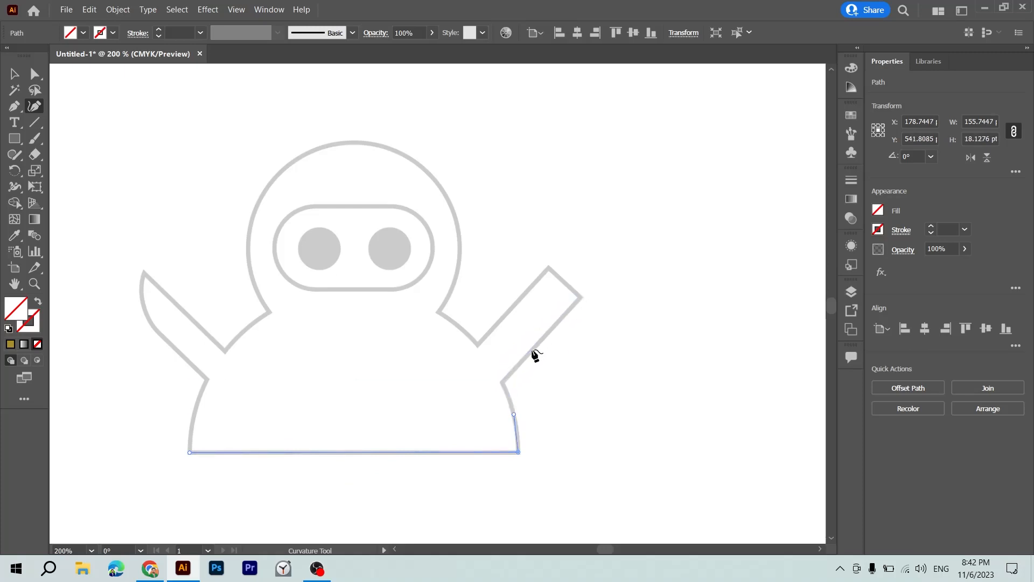
pyautogui.click(501, 381)
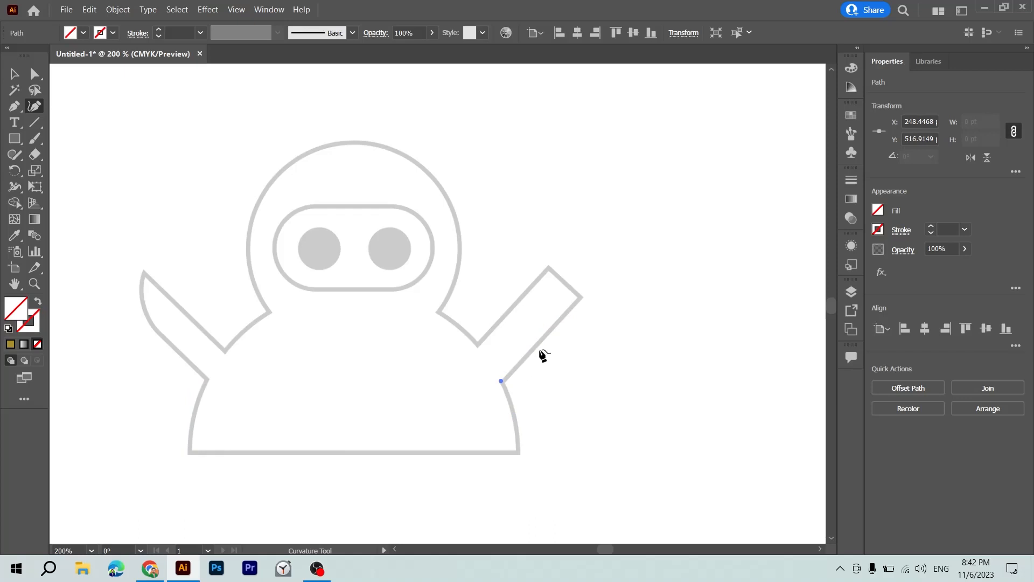
pyautogui.hotkey('ctrl', 'z')
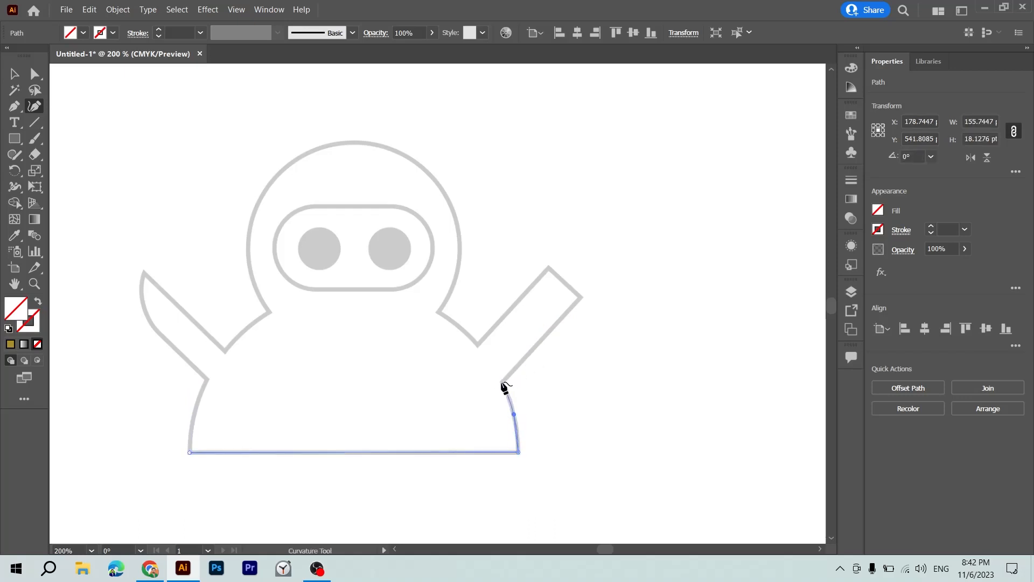
pyautogui.click(501, 382)
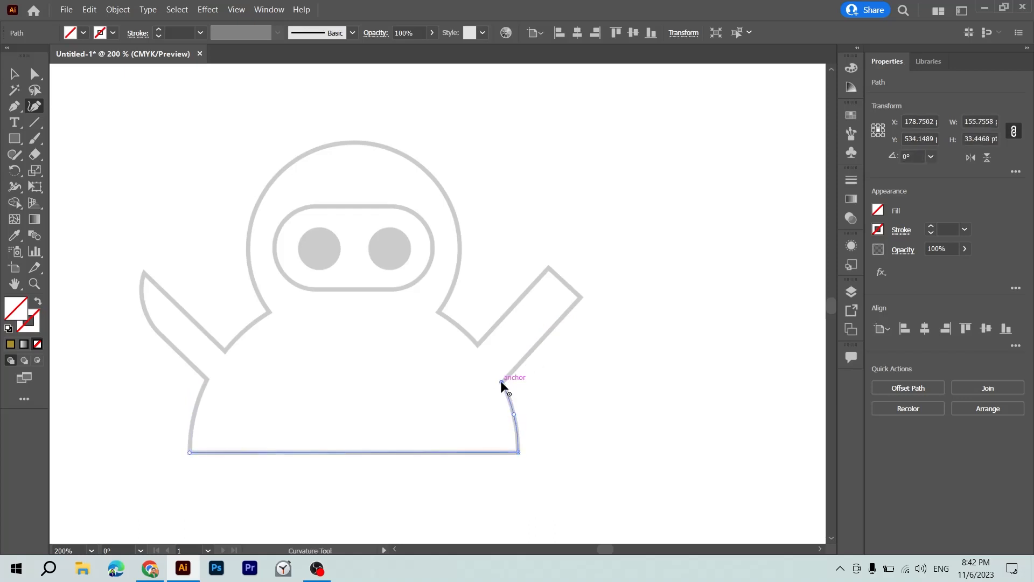
pyautogui.click(582, 295)
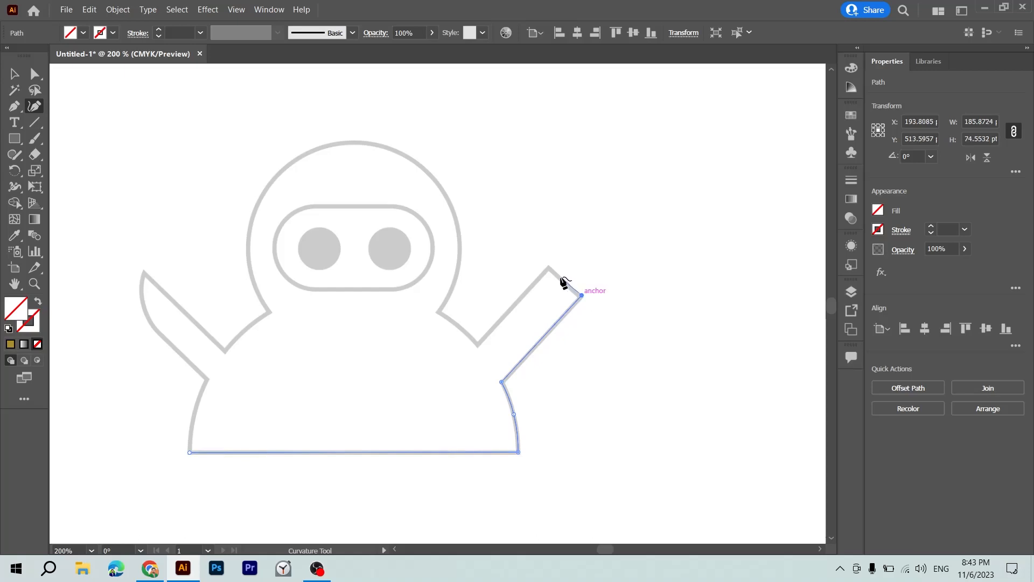
# Trace the right arm's end and straight inner edge, and the curved right shoulder up to a corner point at the neck.
pyautogui.click(548, 267)
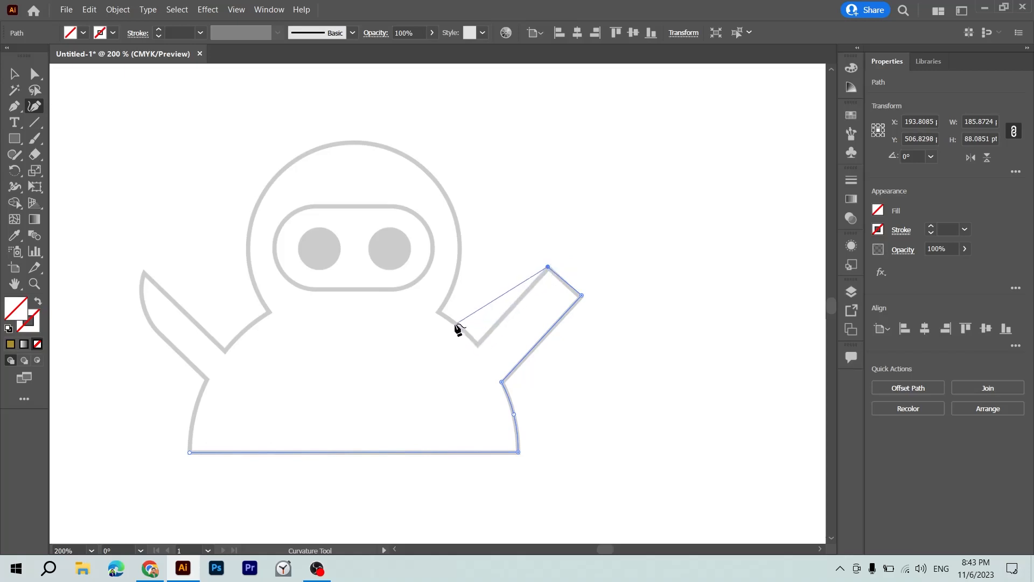
pyautogui.click(480, 345)
pyautogui.click(457, 325)
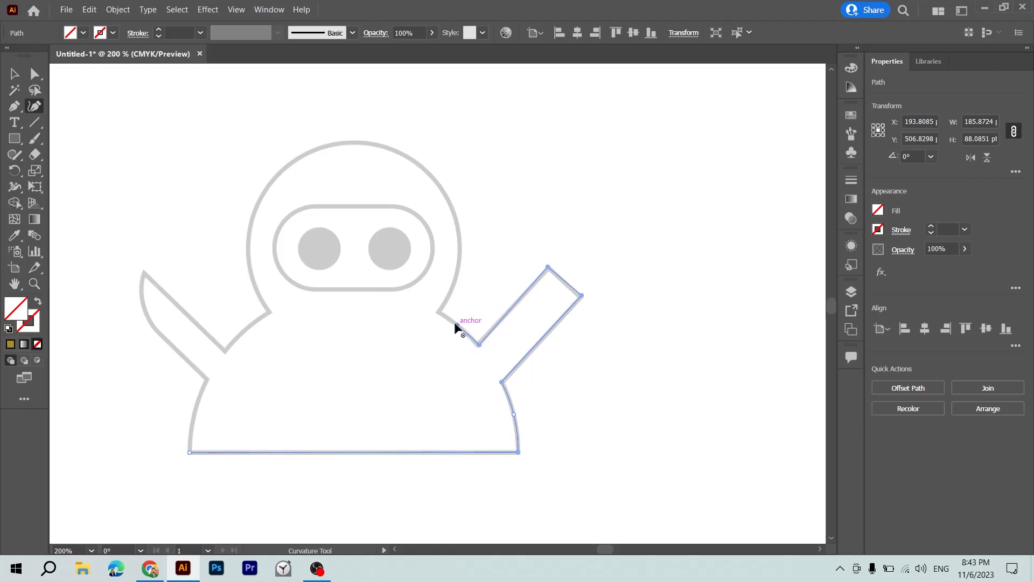
pyautogui.click(436, 311)
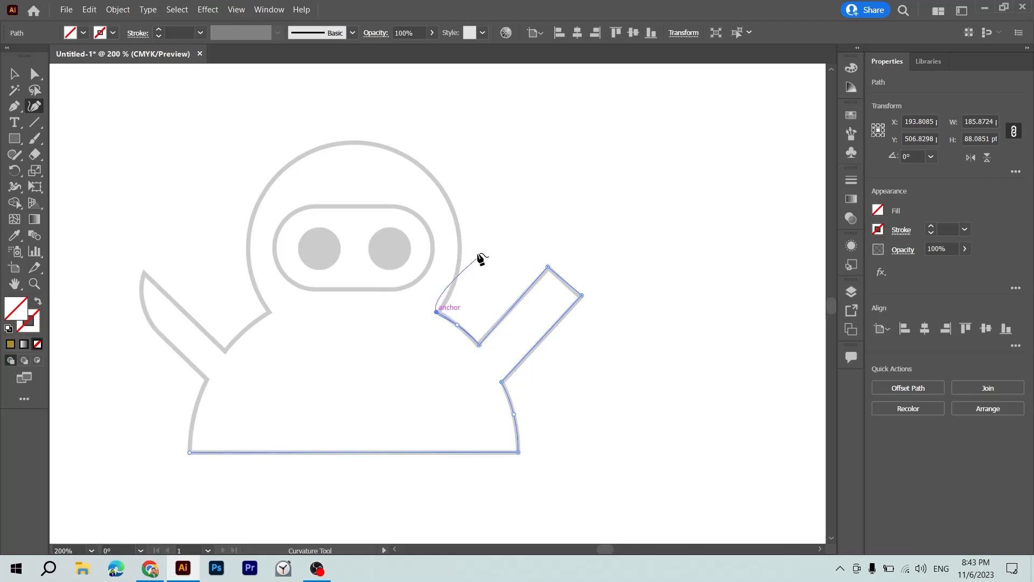
pyautogui.press('Escape')
pyautogui.click(436, 312)
# Trace the round head with curve points from the right side of the neck over the top to the left side of the neck.
pyautogui.click(455, 279)
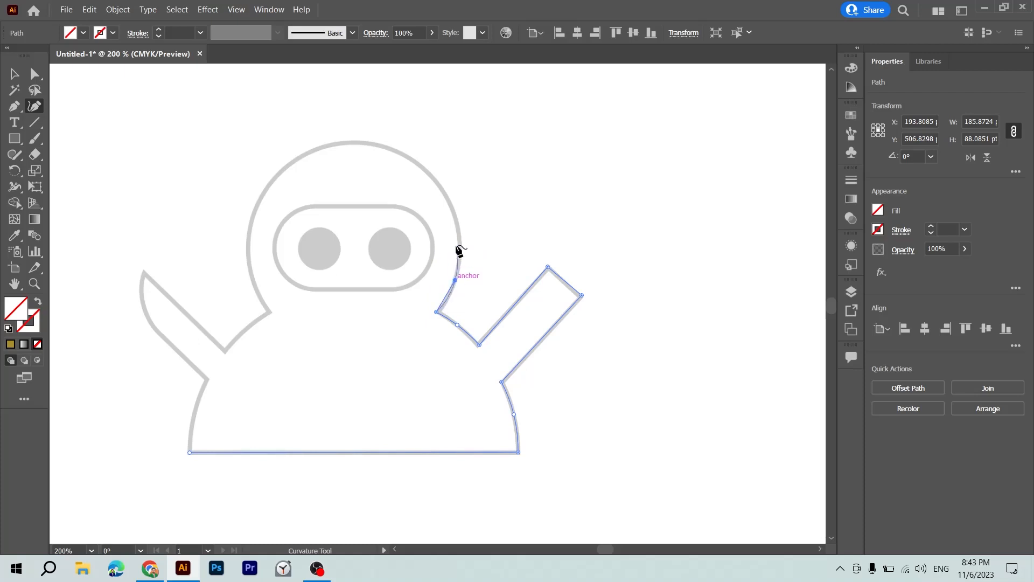
pyautogui.click(459, 228)
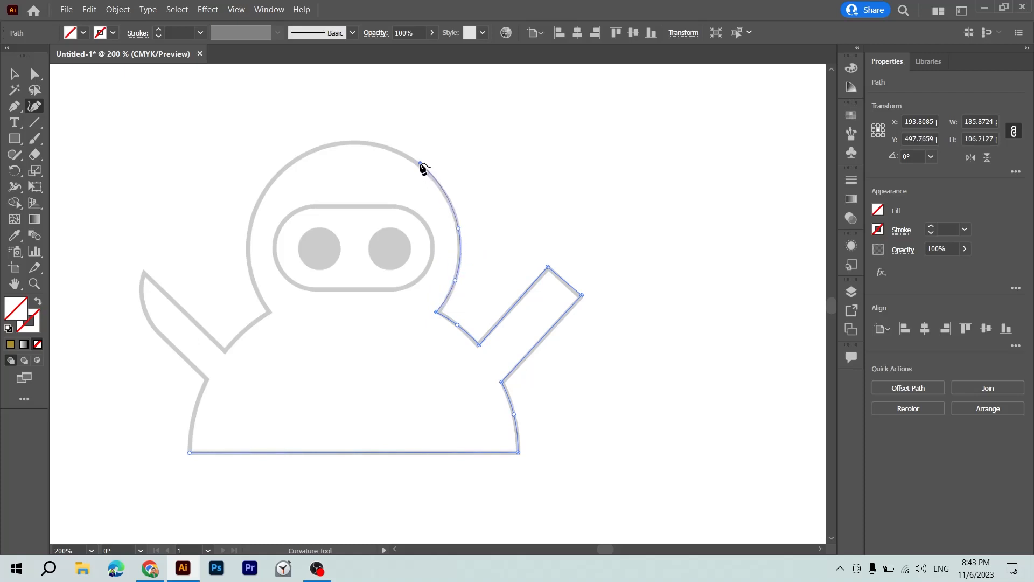
pyautogui.click(420, 163)
pyautogui.click(353, 140)
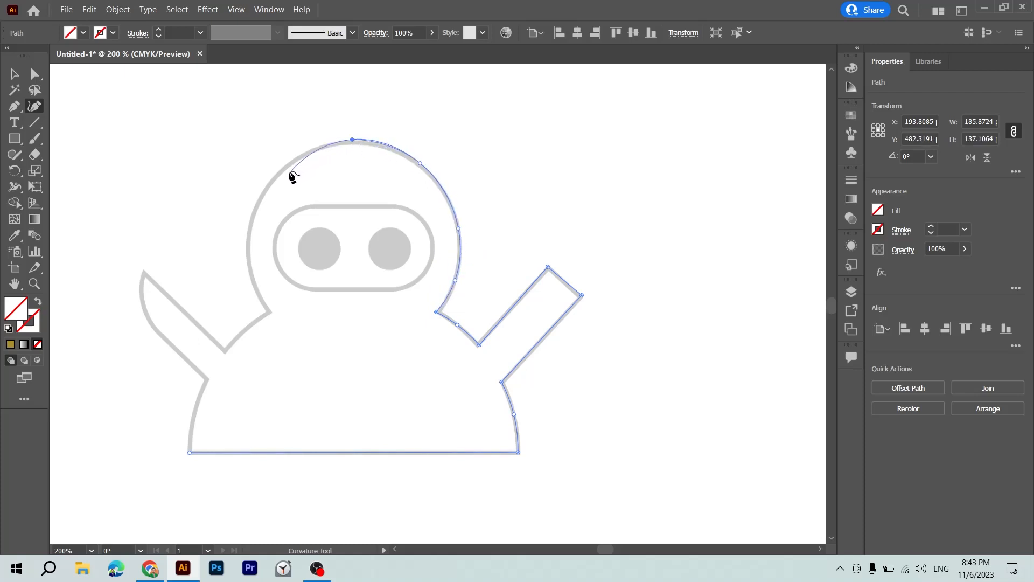
pyautogui.click(267, 189)
pyautogui.click(252, 277)
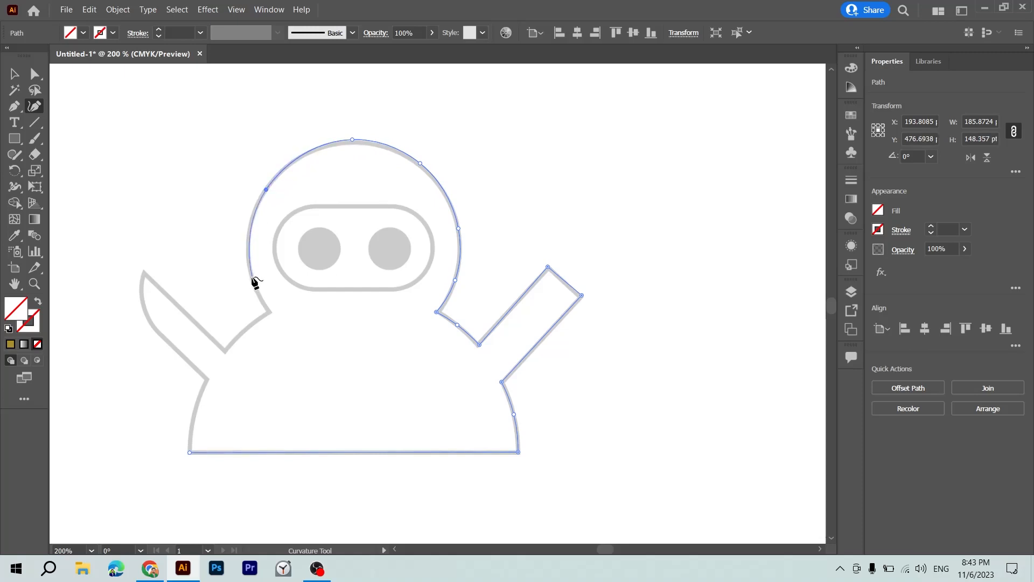
pyautogui.click(271, 313)
# Trace the curved left shoulder and the left arm's straight inner edge up to its pointed tip.
pyautogui.click(244, 331)
pyautogui.click(225, 353)
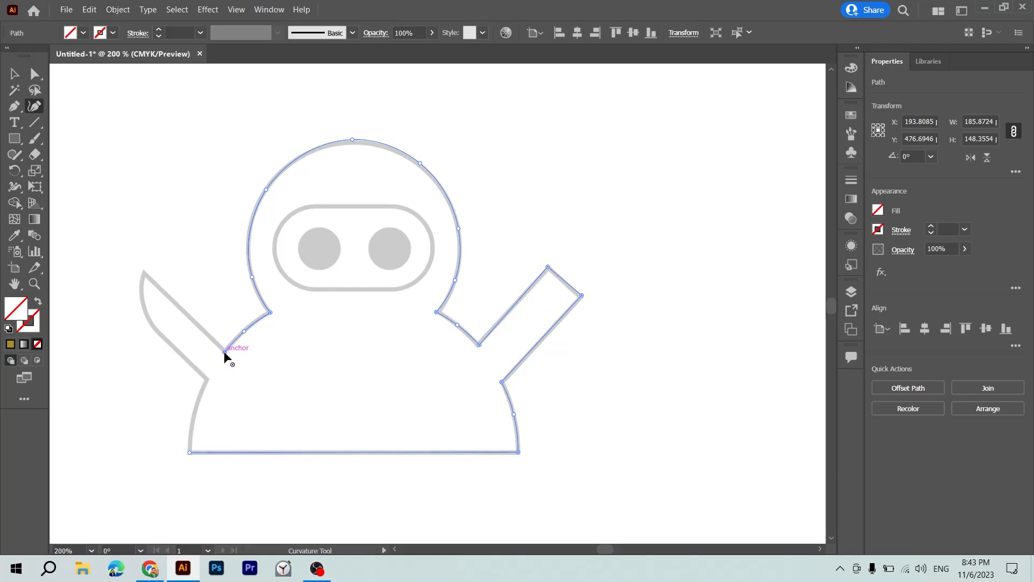
pyautogui.click(143, 271)
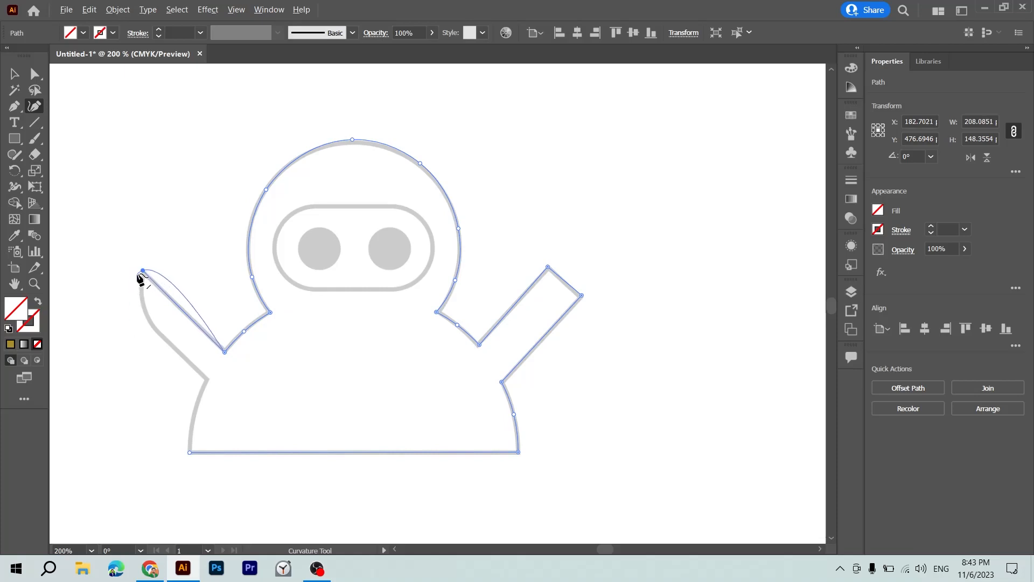
# Trace the left arm's outer edge and the body's left side, closing the path at the lower left corner.
pyautogui.click(145, 313)
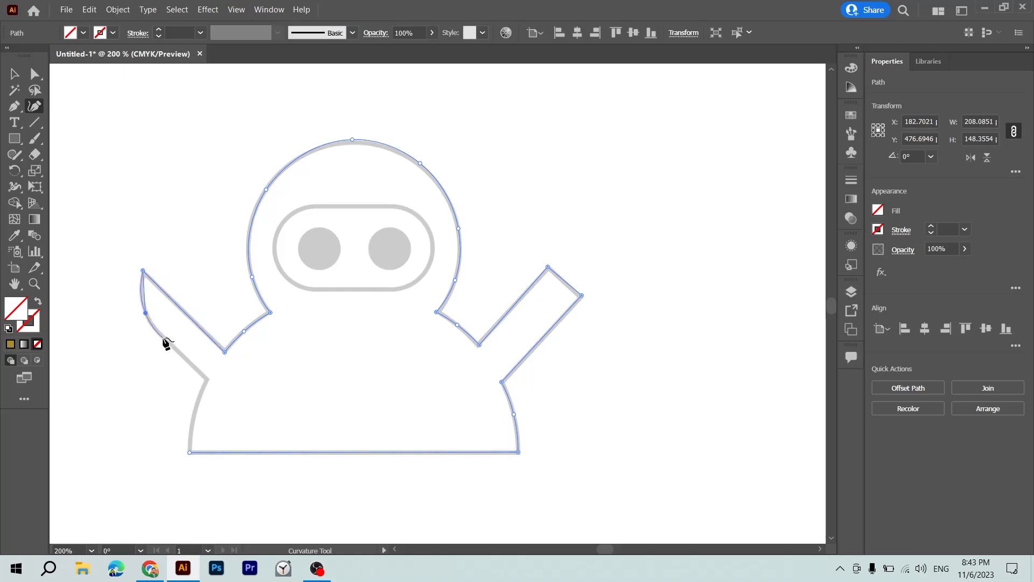
pyautogui.click(165, 339)
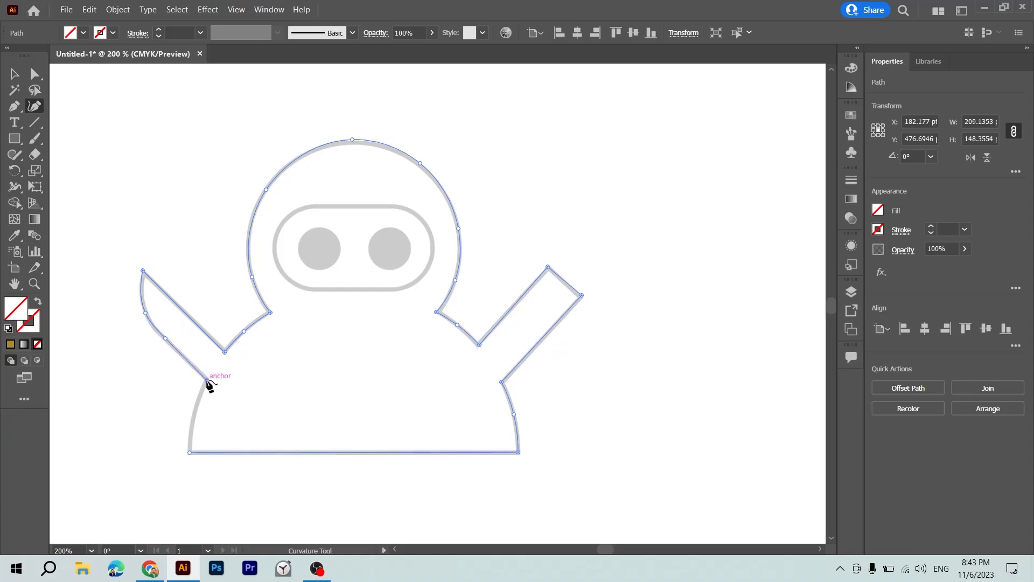
pyautogui.click(206, 381)
pyautogui.click(193, 422)
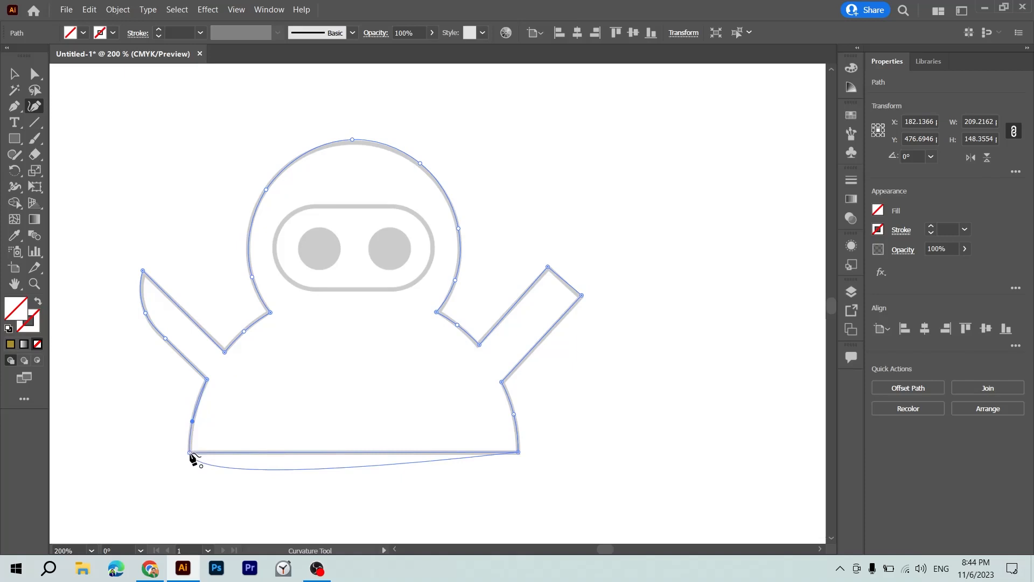
pyautogui.click(191, 453)
pyautogui.press('v')
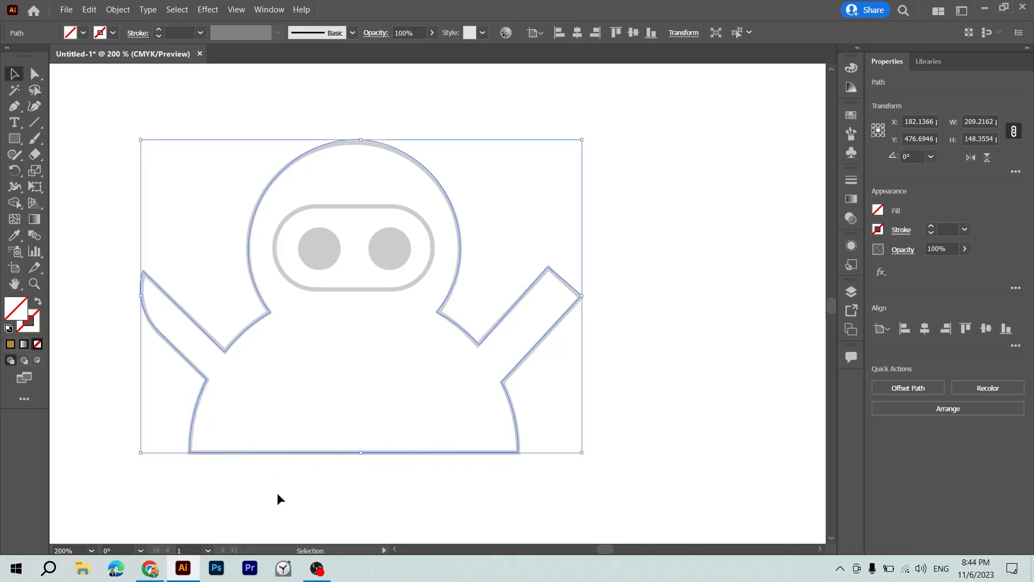
# Begin a Curvature path on the visor outline and trace its straight, level top edge, redoing the second corner point.
pyautogui.press('p')
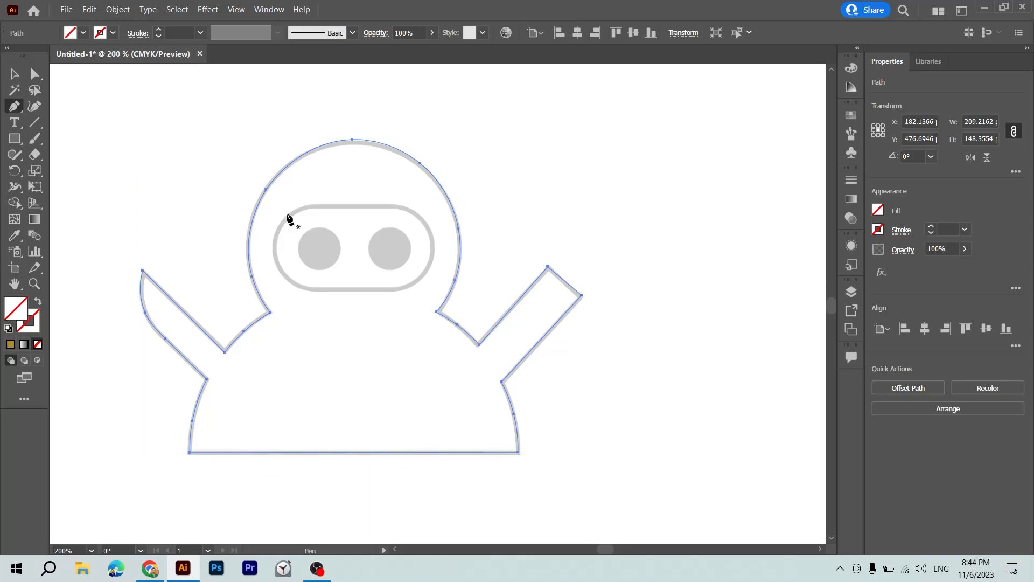
pyautogui.hotkey('shift', '~')
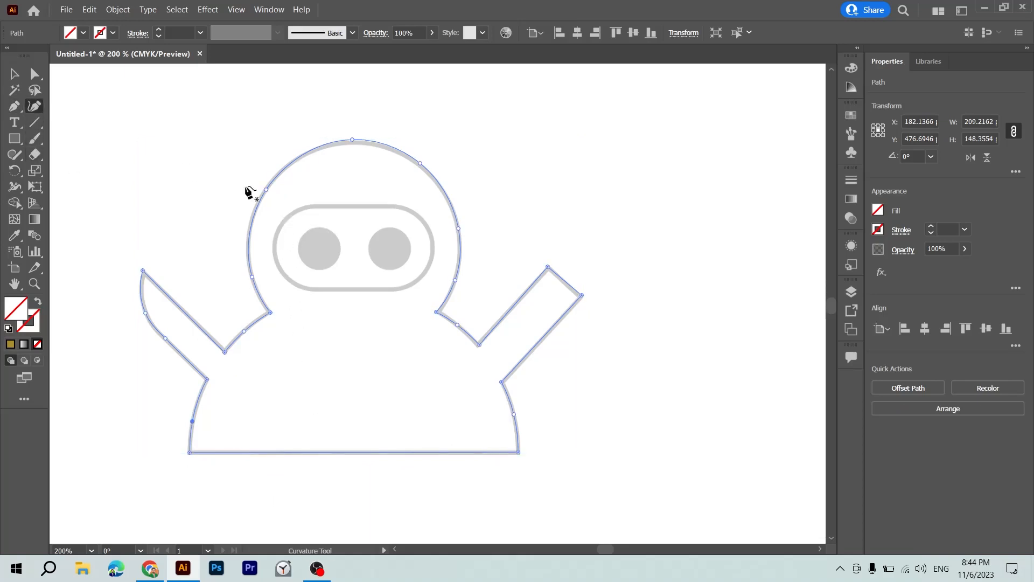
pyautogui.click(305, 207)
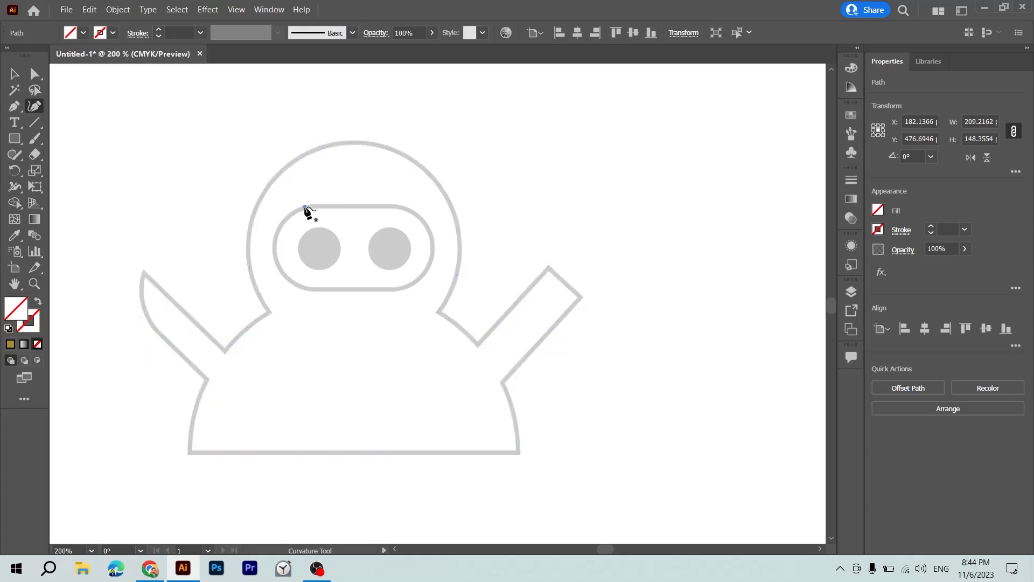
pyautogui.click(398, 206)
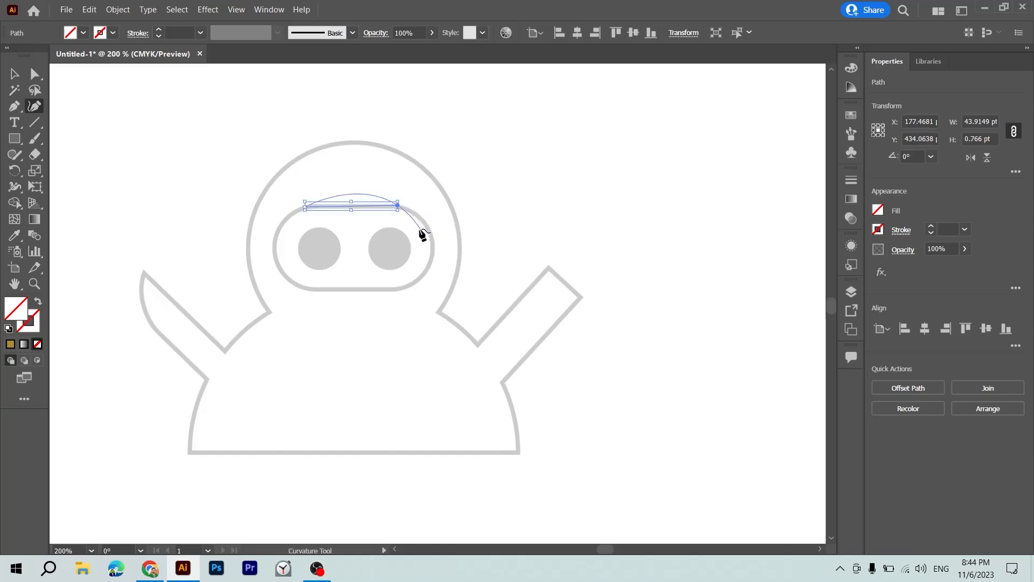
pyautogui.hotkey('ctrl', 'z')
pyautogui.click(398, 207)
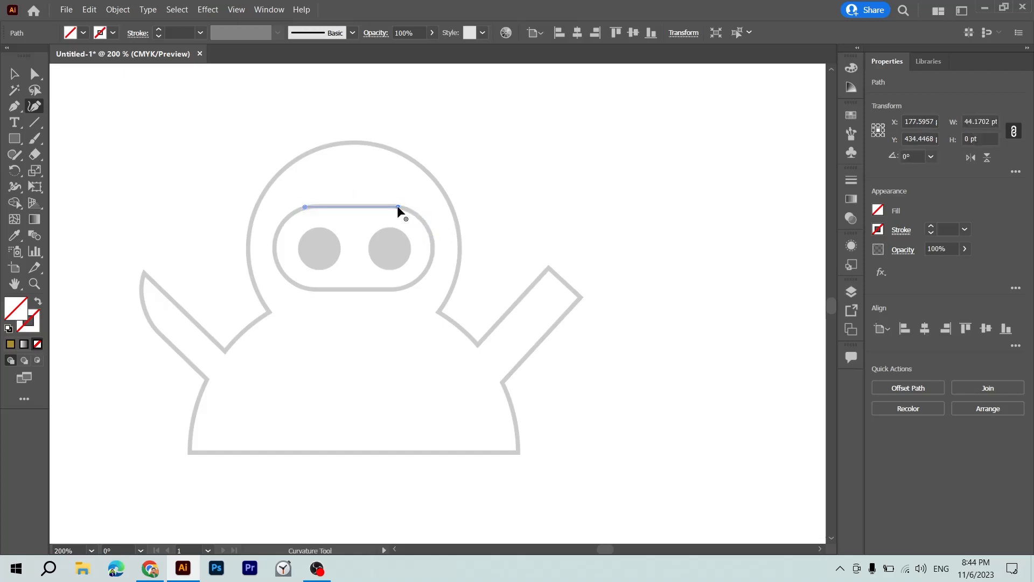
# Trace the visor's rounded right end, straight bottom edge and rounded left end, closing the path at its starting point.
pyautogui.click(432, 248)
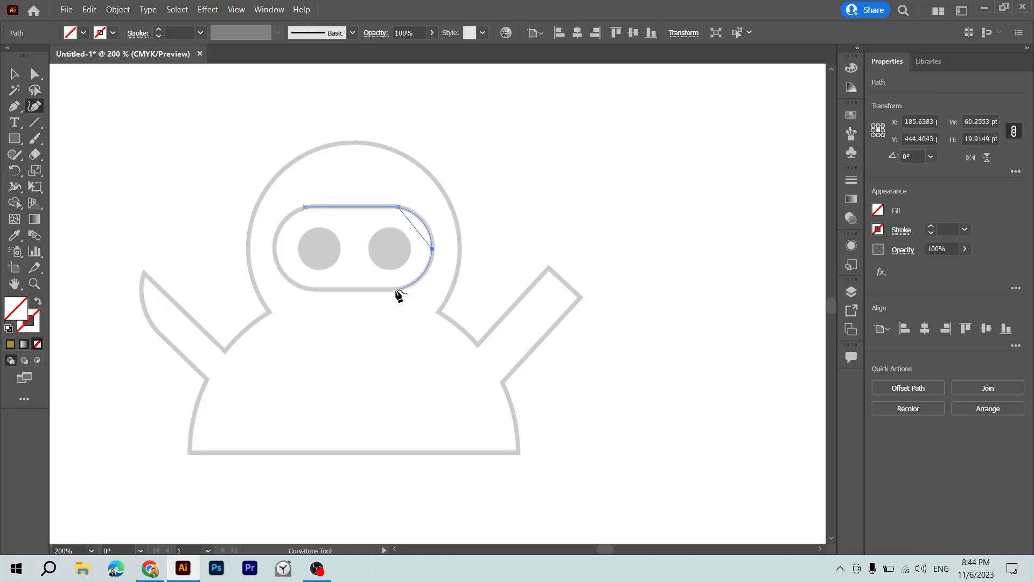
pyautogui.click(396, 291)
pyautogui.click(308, 288)
pyautogui.click(273, 246)
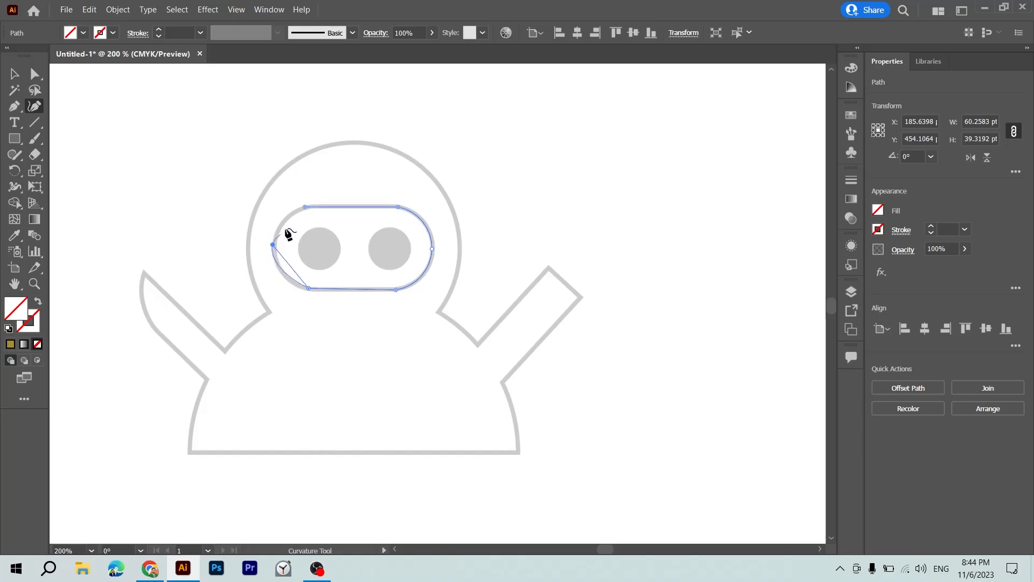
pyautogui.click(305, 207)
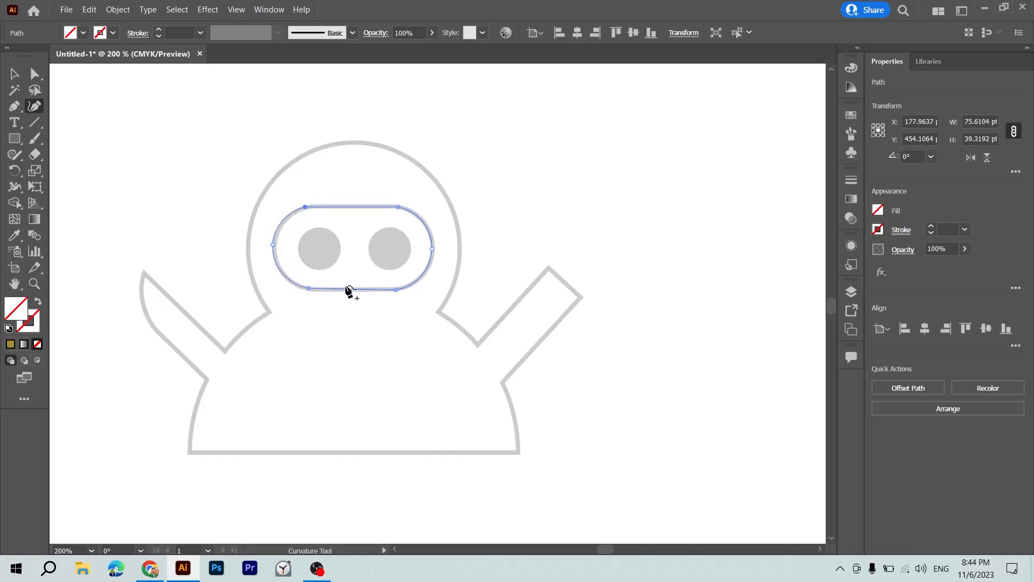
# Draw a circle about 19.4 pt wide with the Ellipse tool over the left eye and nudge it left into place.
pyautogui.click(11, 143)
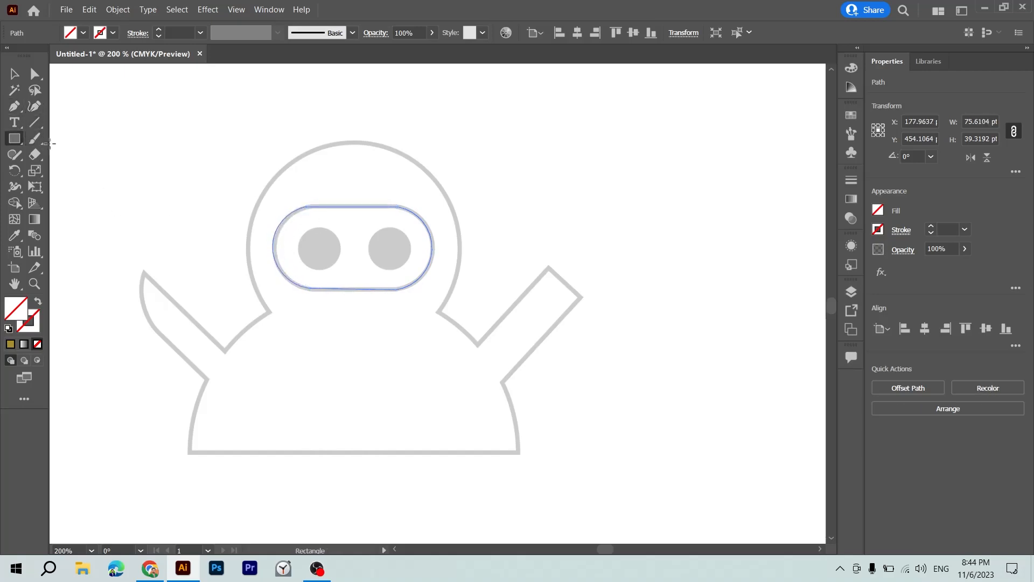
pyautogui.moveTo(11, 145); pyautogui.dragTo(64, 169)
pyautogui.moveTo(305, 229); pyautogui.dragTo(347, 270)
pyautogui.press('v')
pyautogui.press('Left')
pyautogui.press('Left')
pyautogui.press('Left')
pyautogui.press('Left')
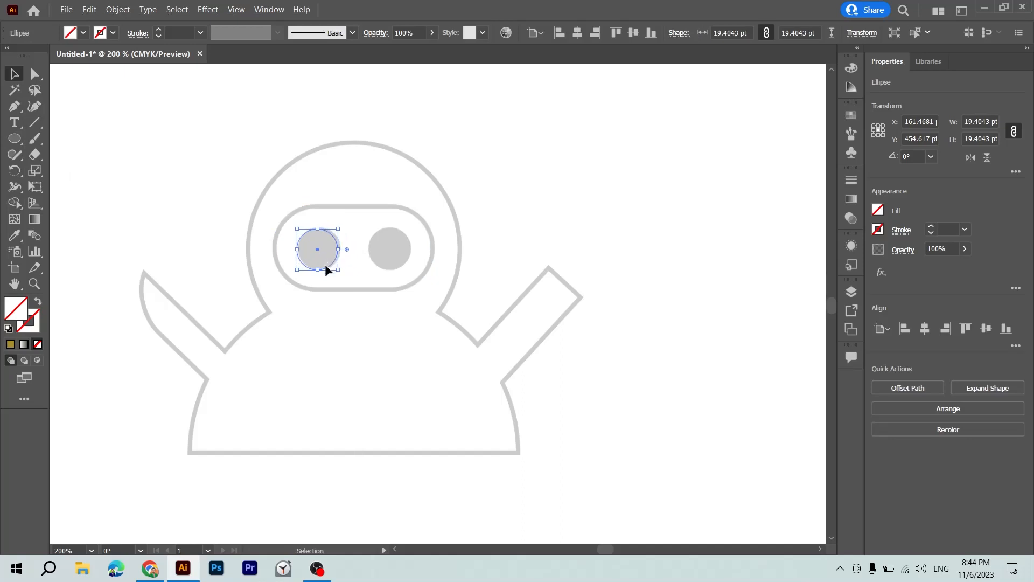
# Duplicate the circle onto the right eye and fill both eye circles with the black sampled from the crown.
pyautogui.moveTo(325, 264); pyautogui.dragTo(397, 259)
pyautogui.hotkey('ctrl', '-')
pyautogui.hotkey('ctrl', '-')
pyautogui.press('i')
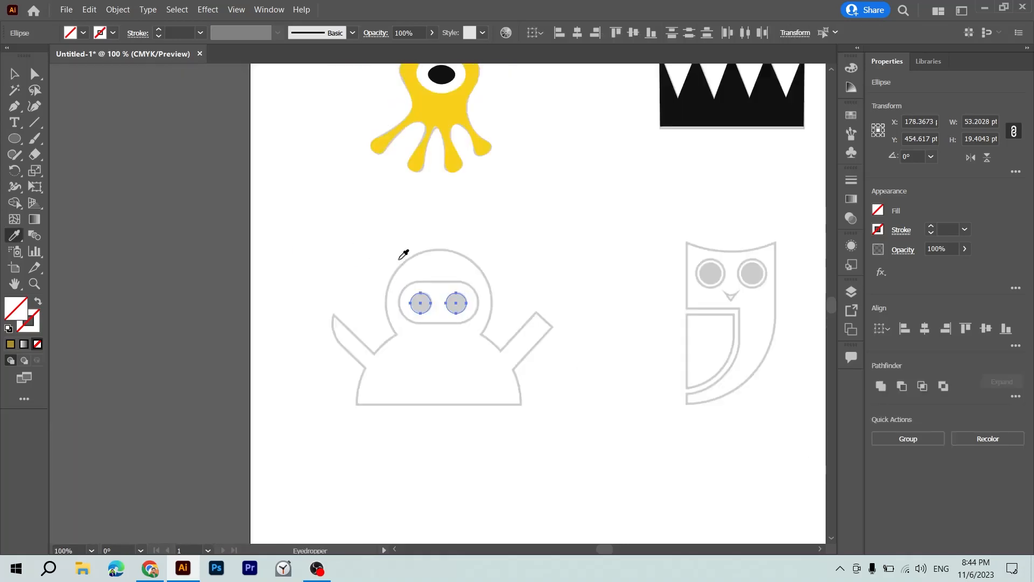
pyautogui.click(684, 99)
pyautogui.press('v')
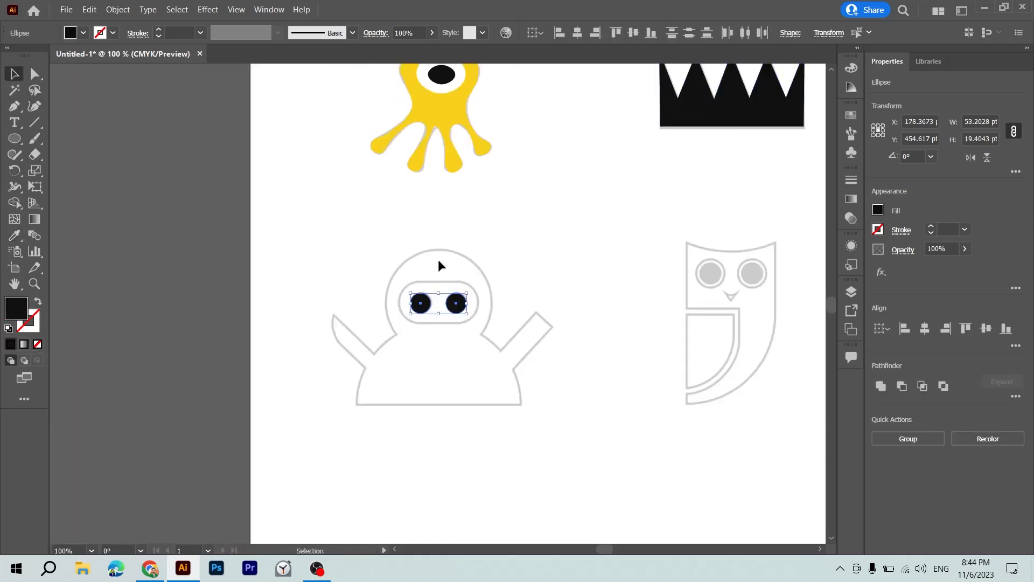
# Fill the visor shape with the white sampled from the octopus's eye.
pyautogui.click(434, 284)
pyautogui.press('i')
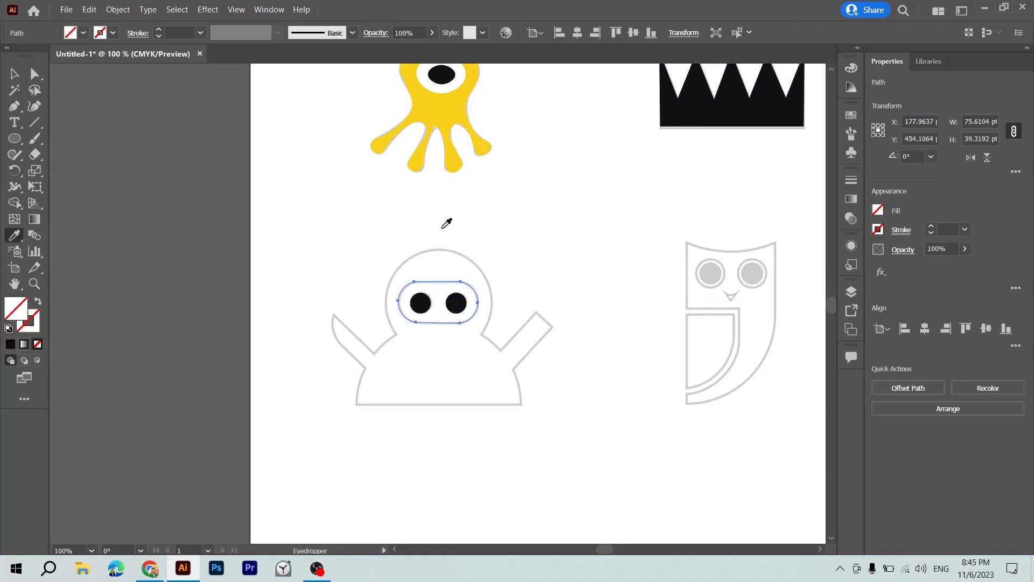
pyautogui.click(470, 101)
pyautogui.press('v')
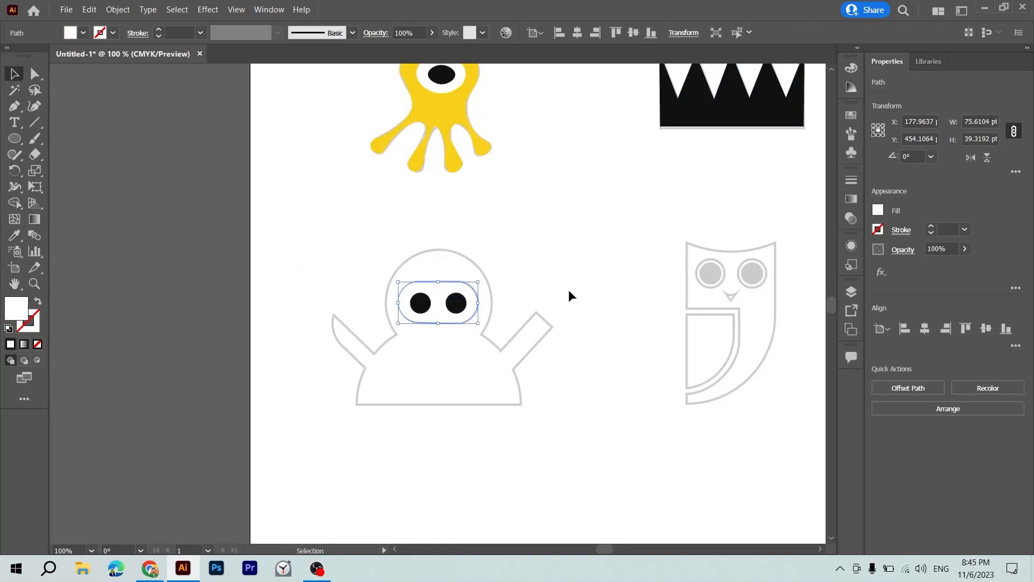
# Fill the figure's body with the yellow sampled from the octopus and deselect it.
pyautogui.click(518, 372)
pyautogui.press('i')
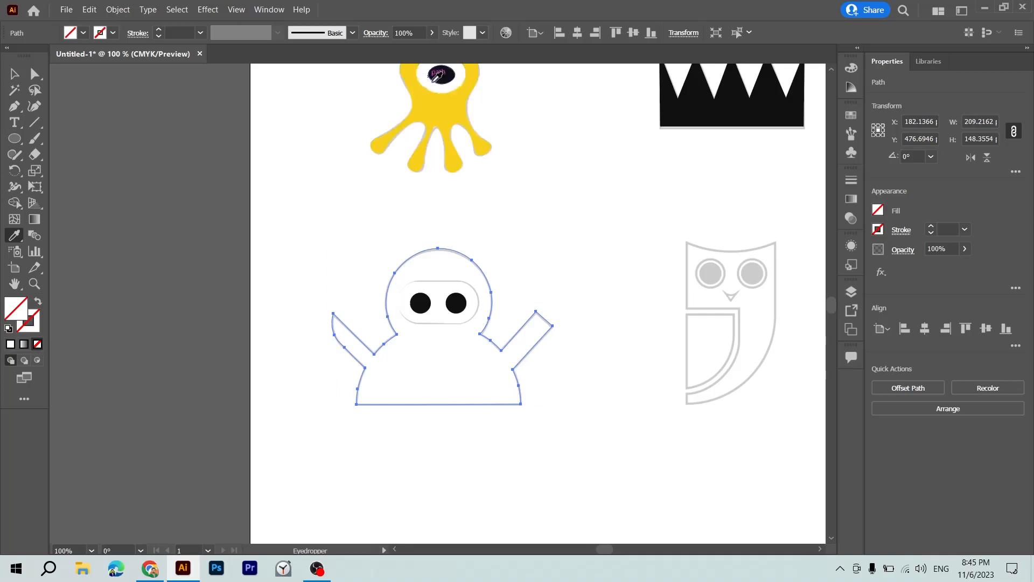
pyautogui.click(441, 106)
pyautogui.press('v')
pyautogui.click(574, 192)
# Recolour the body of the figure with raised arms to a muted olive grey in the Color Picker and deselect it.
pyautogui.click(452, 389)
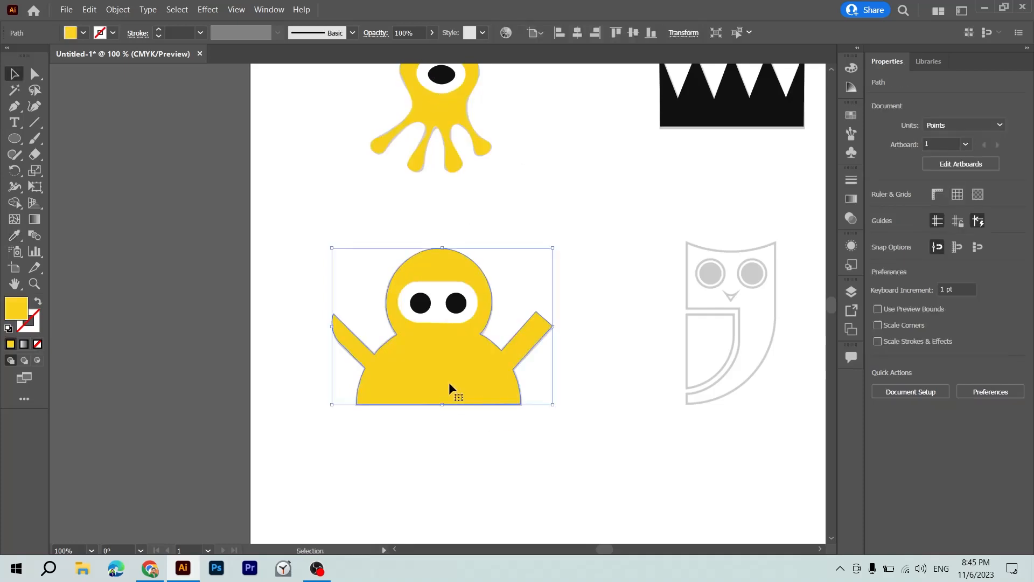
pyautogui.doubleClick(14, 311)
pyautogui.click(385, 280)
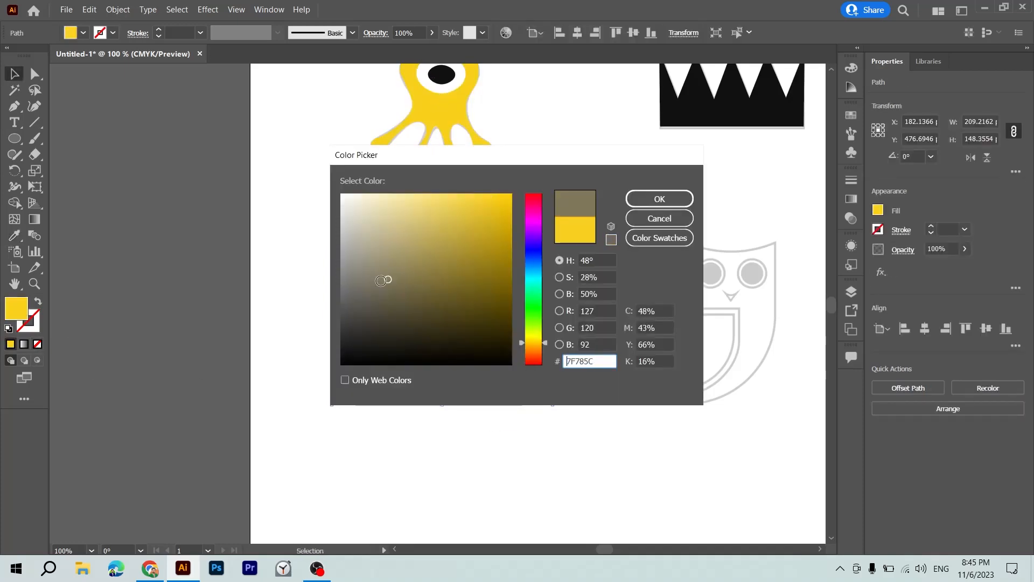
pyautogui.click(369, 284)
pyautogui.press('Escape')
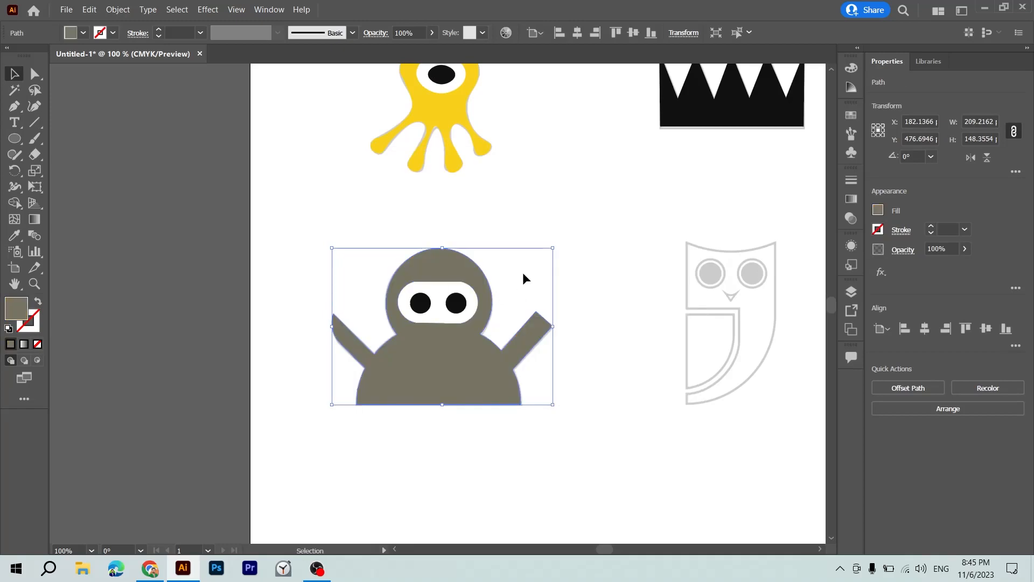
pyautogui.click(558, 215)
pyautogui.moveTo(557, 215); pyautogui.dragTo(399, 185)
pyautogui.moveTo(416, 241); pyautogui.dragTo(347, 303)
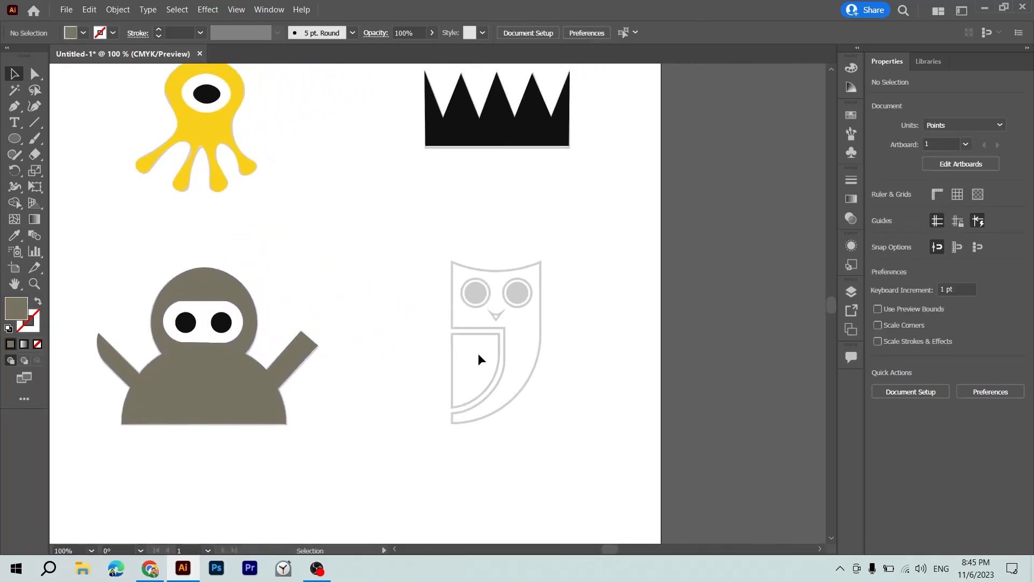
pyautogui.moveTo(477, 353); pyautogui.dragTo(436, 429)
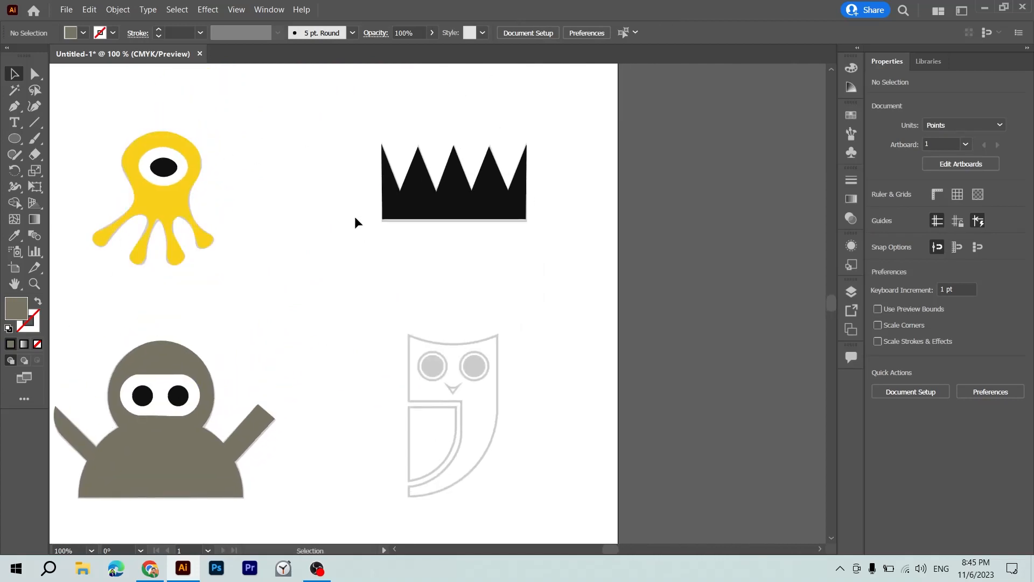
pyautogui.moveTo(389, 314); pyautogui.dragTo(514, 508)
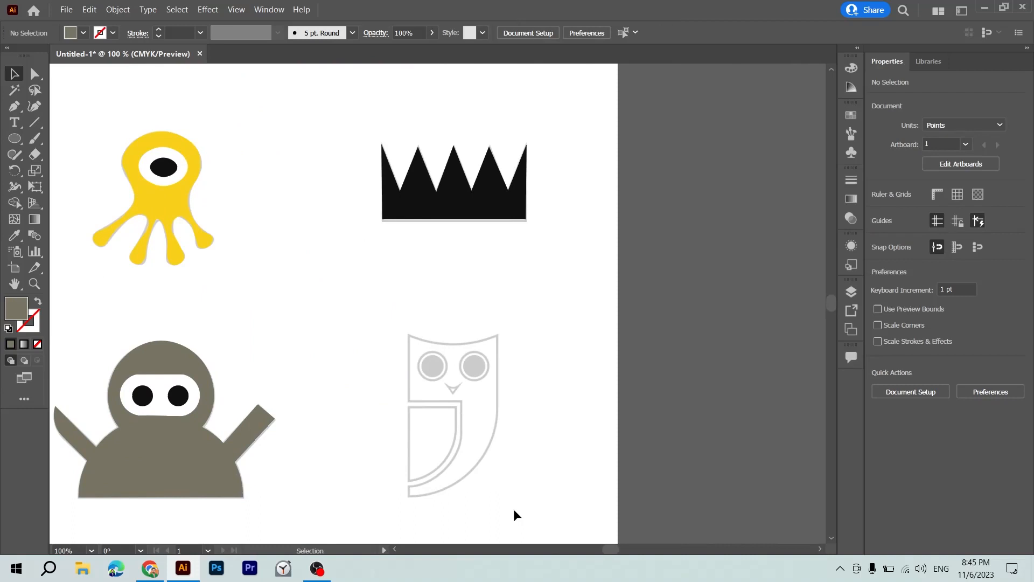